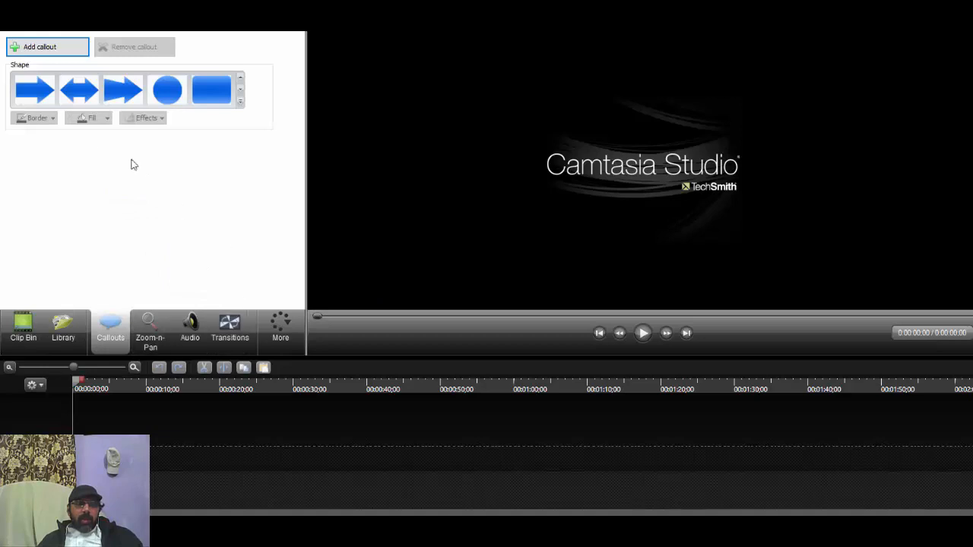
pyautogui.click(66, 342)
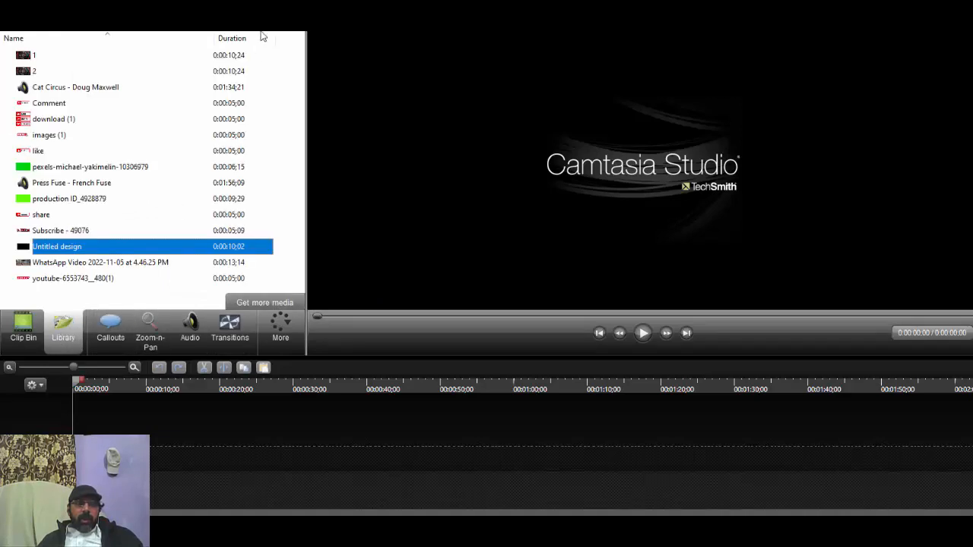
pyautogui.click(281, 330)
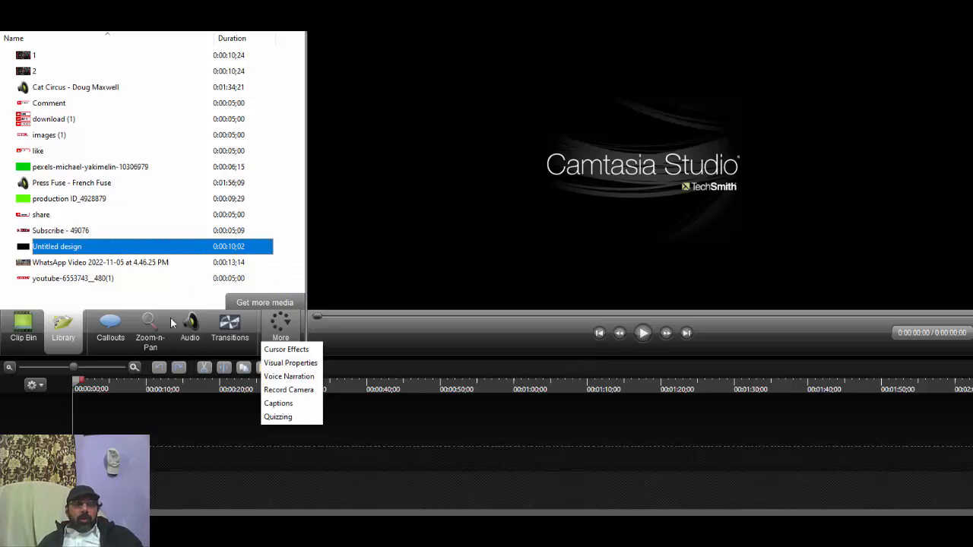
pyautogui.click(23, 327)
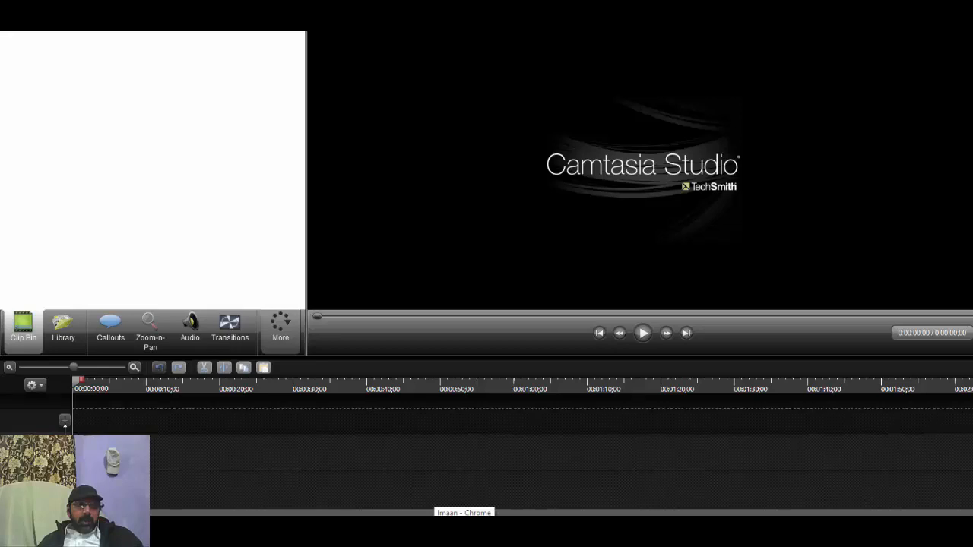
# Step: Add a new track to the empty timeline and turn the topmost track off and back on
pyautogui.click(65, 424)
pyautogui.scroll(1, 486, 450)
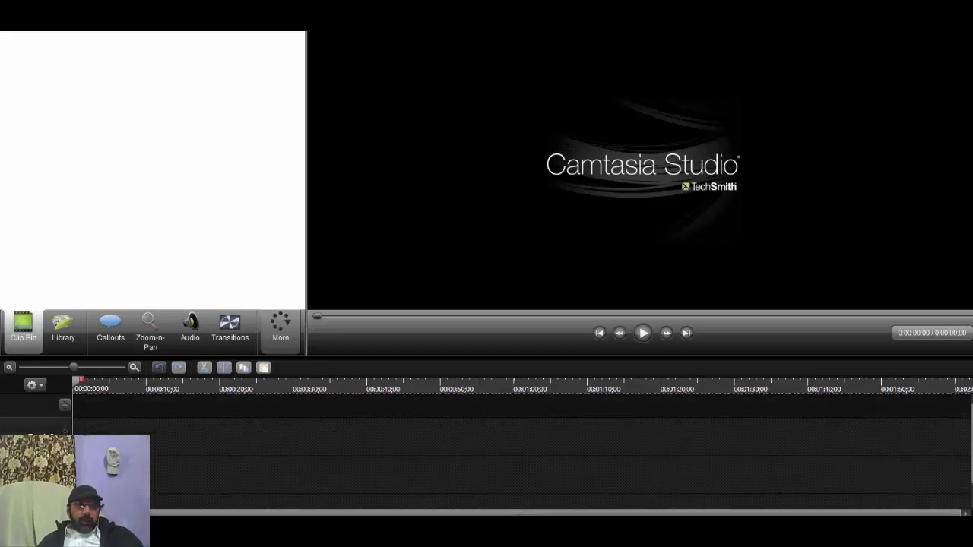
pyautogui.rightClick(42, 431)
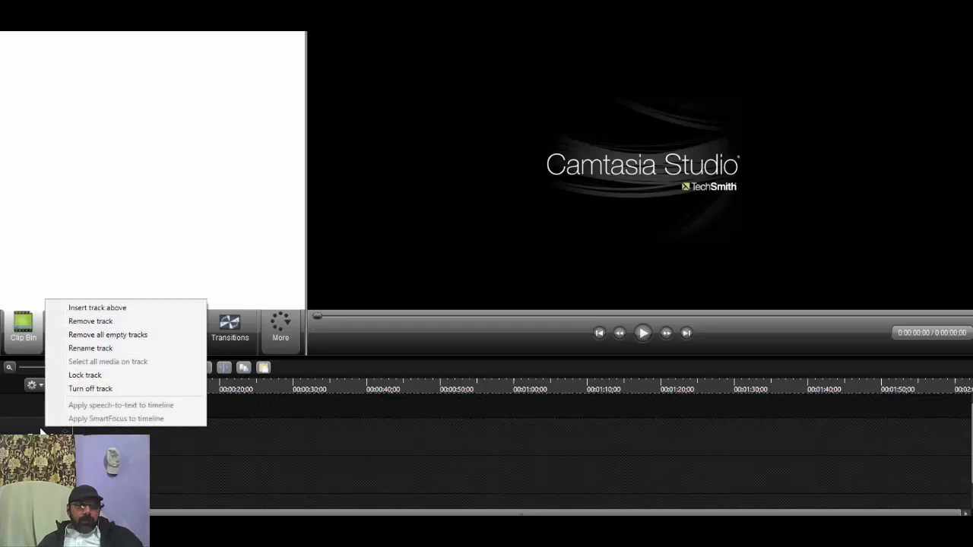
pyautogui.click(84, 390)
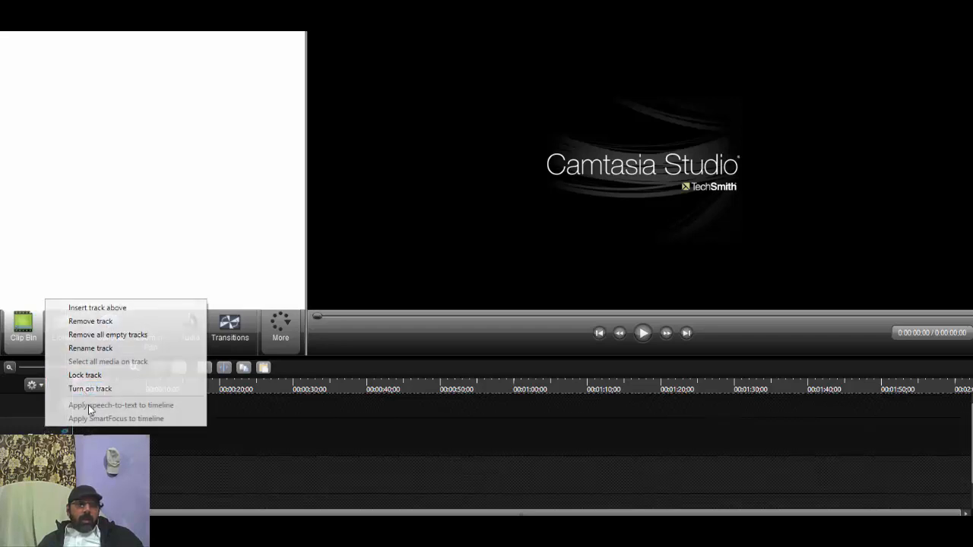
# Step: Open the topmost track's name for editing and leave it without entering a name
pyautogui.rightClick(56, 432)
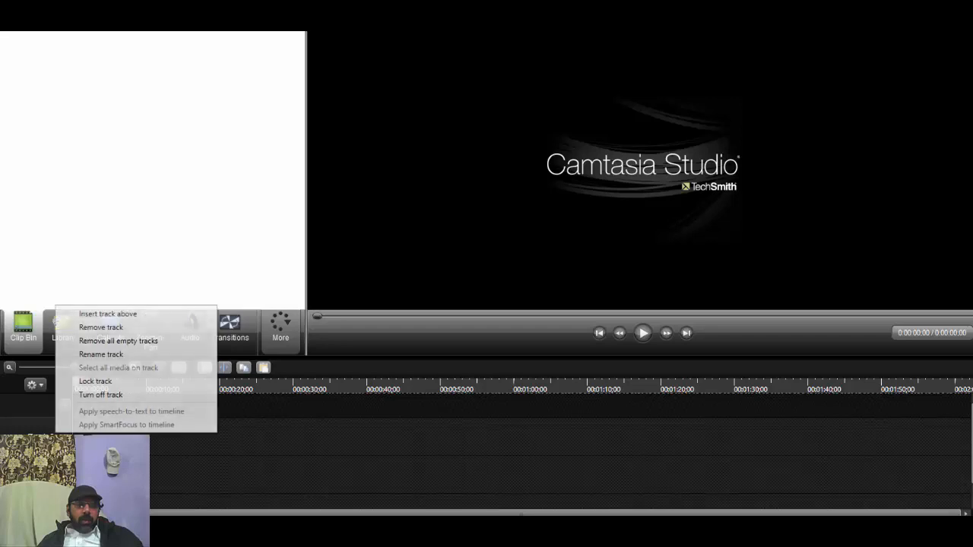
pyautogui.click(99, 354)
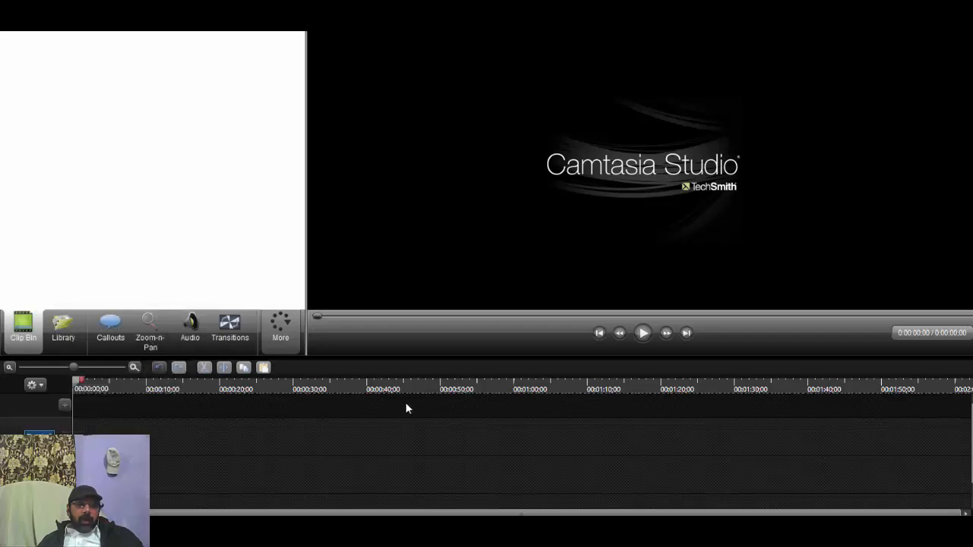
pyautogui.click(173, 465)
# Step: Remove all empty tracks from the timeline
pyautogui.rightClick(15, 442)
pyautogui.click(69, 366)
pyautogui.rightClick(15, 439)
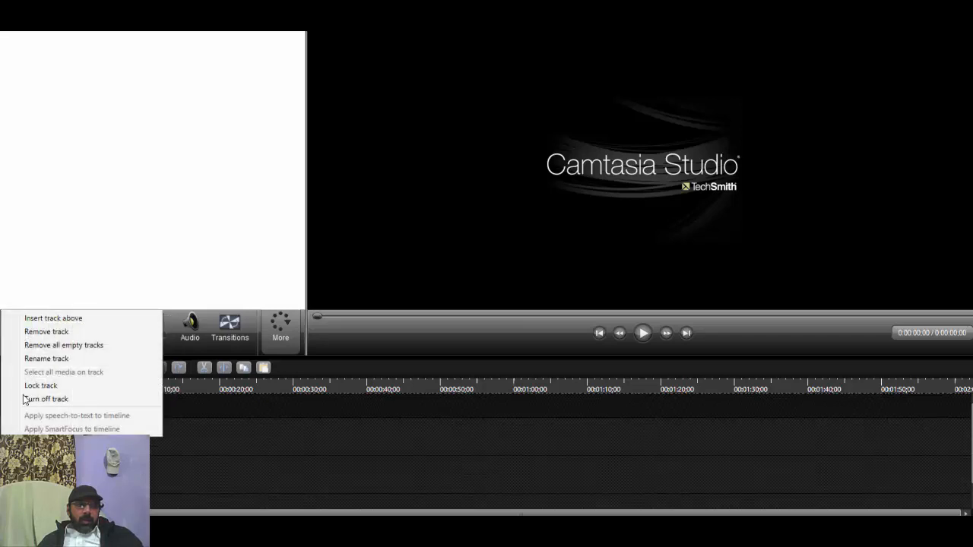
pyautogui.click(36, 346)
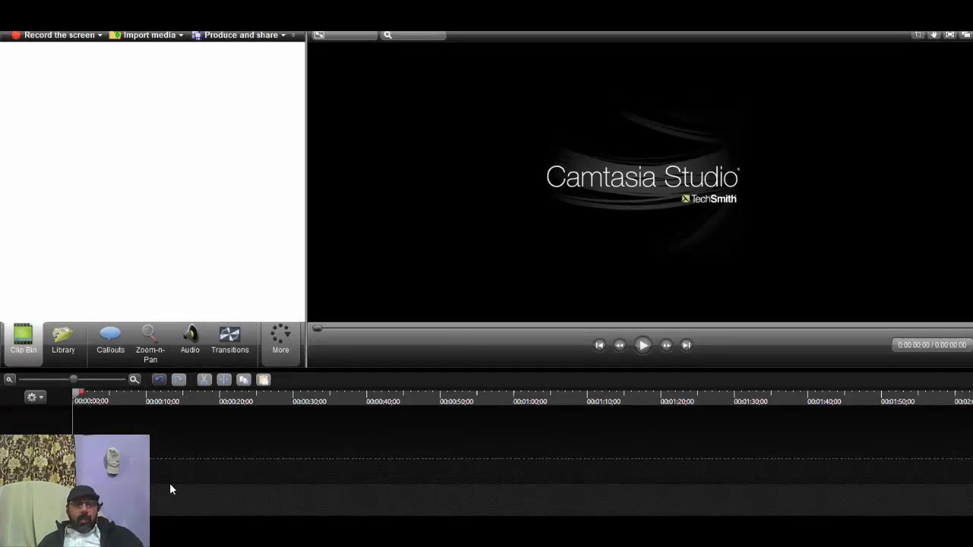
pyautogui.click(123, 37)
pyautogui.click(267, 139)
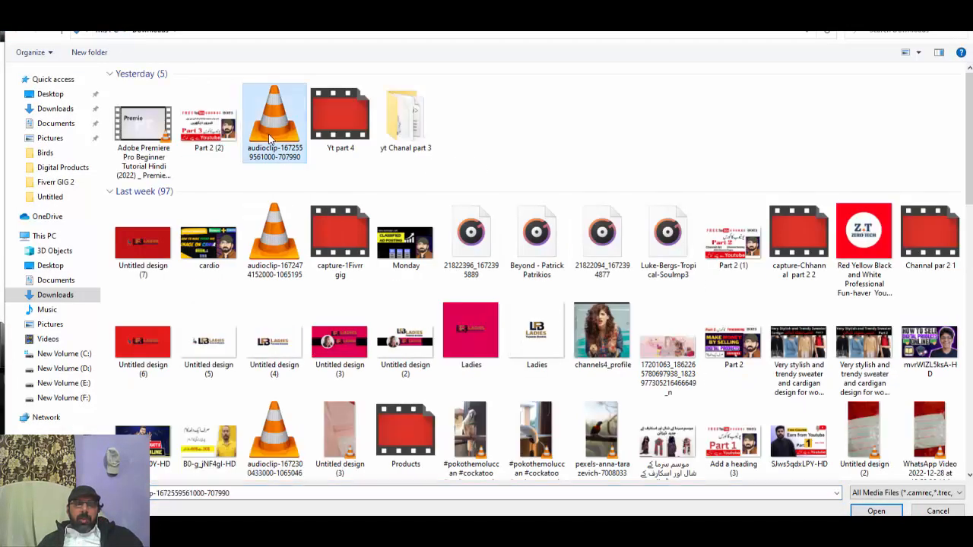
pyautogui.keyDown('ctrl'); pyautogui.click(336, 120); pyautogui.keyUp('ctrl')
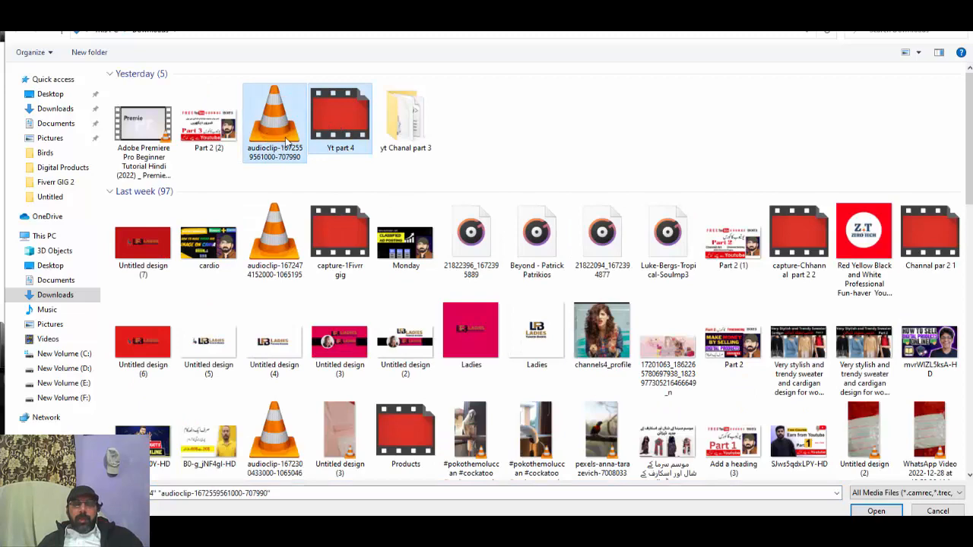
pyautogui.doubleClick(304, 133)
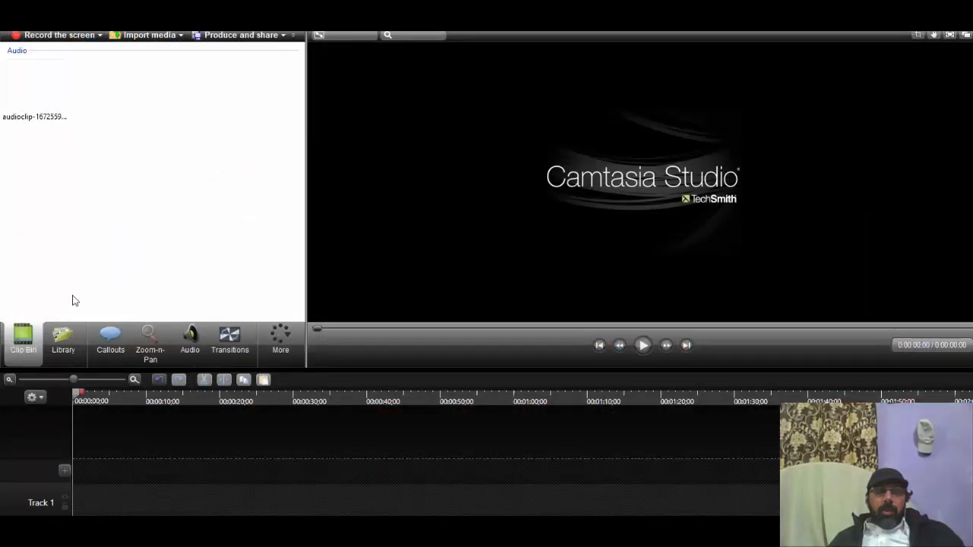
pyautogui.click(64, 75)
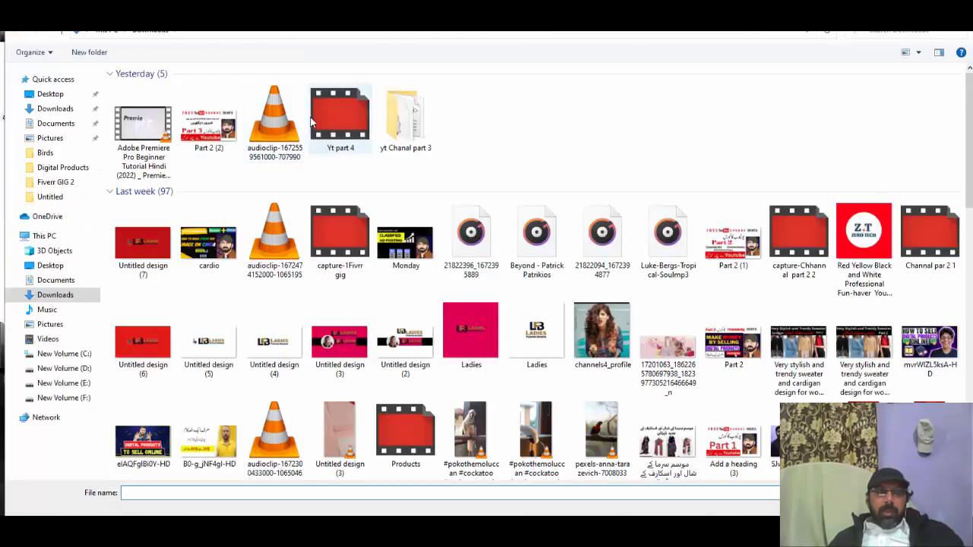
pyautogui.doubleClick(313, 122)
# Step: Place Yt part 4.trec on the timeline and move its camera, screen and system audio clips to the very start
pyautogui.moveTo(21, 219); pyautogui.dragTo(29, 194)
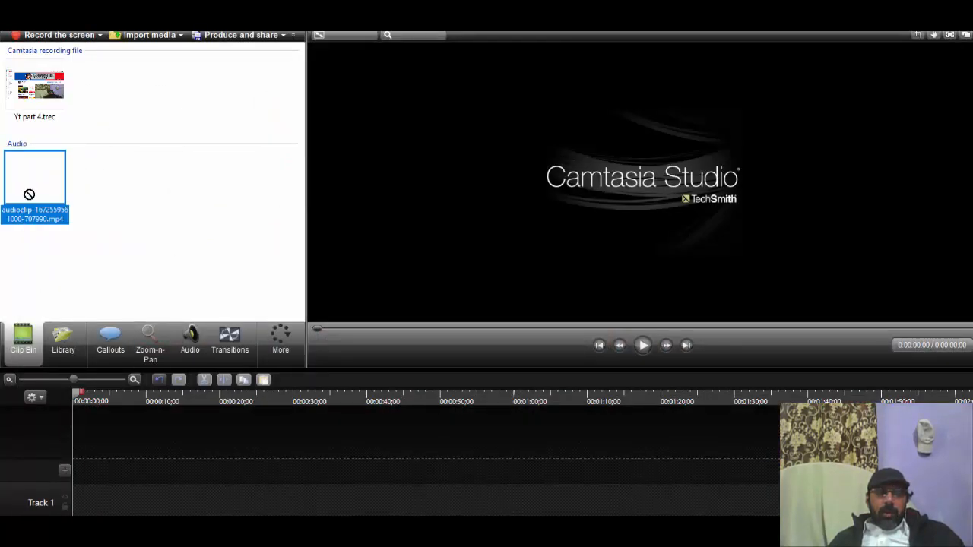
pyautogui.moveTo(34, 104); pyautogui.dragTo(194, 512)
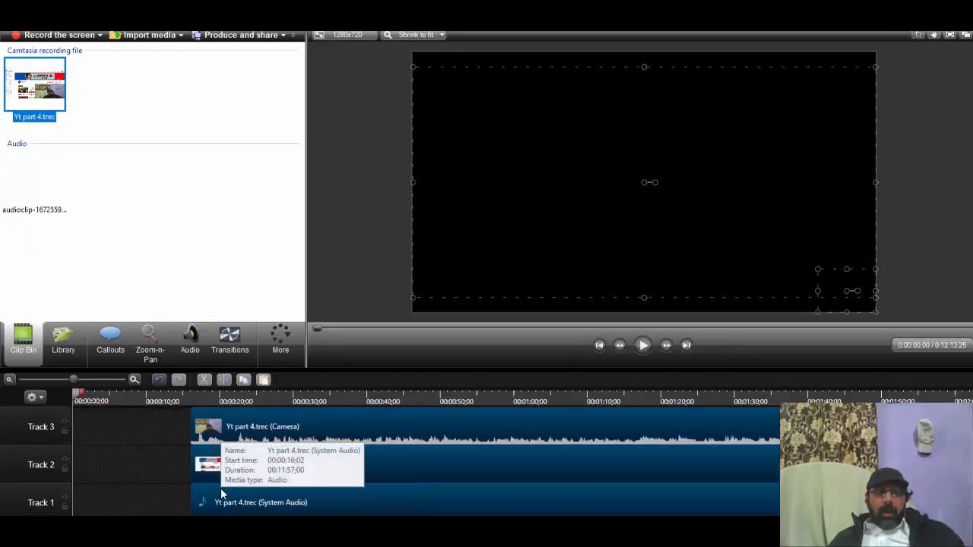
pyautogui.moveTo(221, 494); pyautogui.dragTo(103, 495)
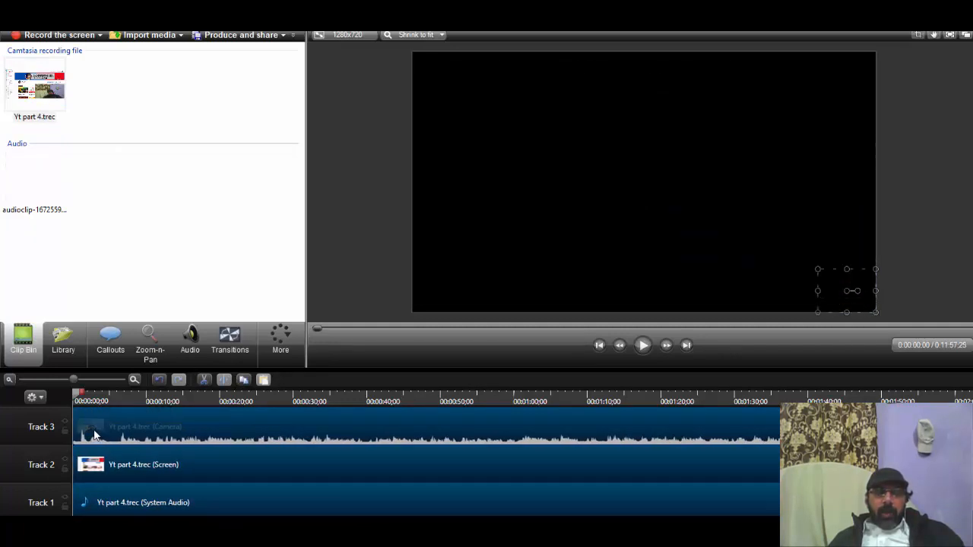
# Step: Try to stretch the camera video sideways across the bottom of the canvas, undo the change and deselect the clip
pyautogui.click(83, 437)
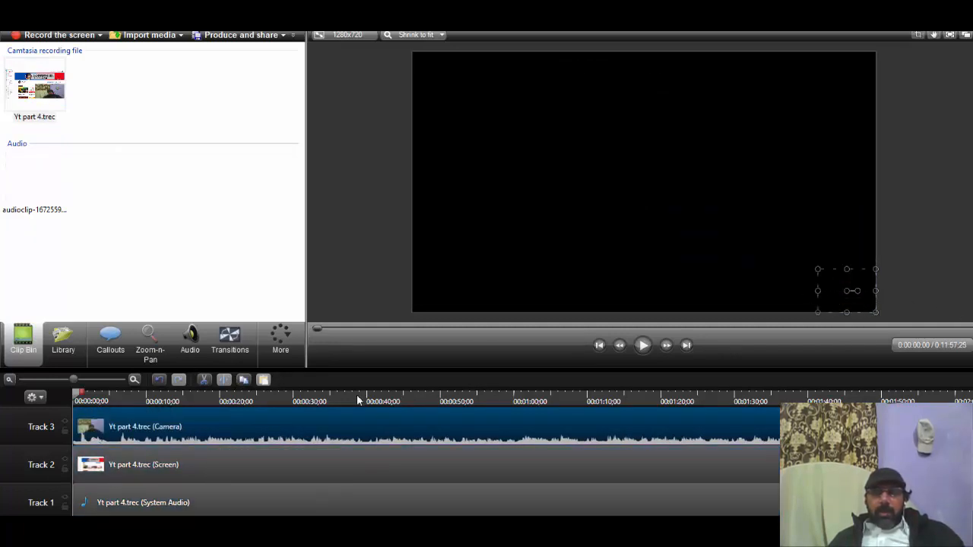
pyautogui.moveTo(818, 290); pyautogui.dragTo(532, 291)
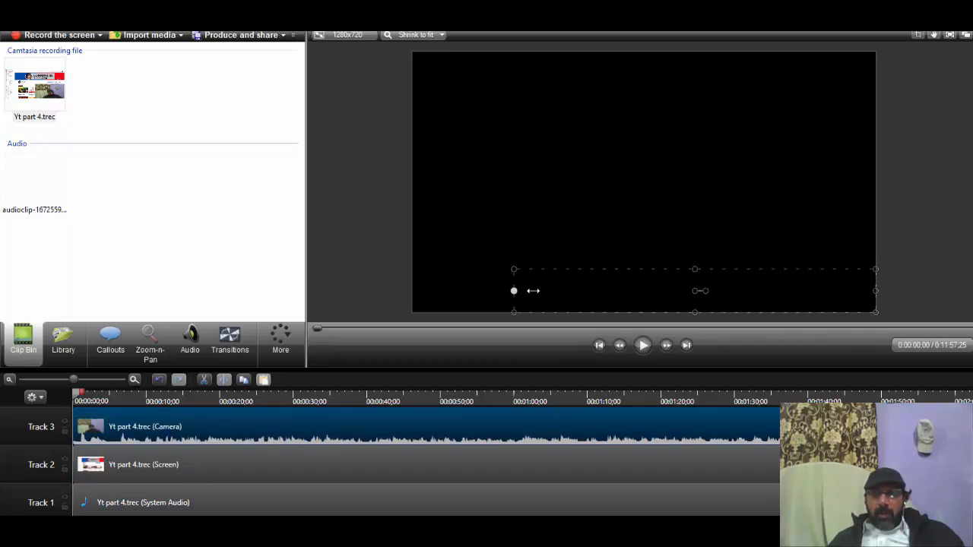
pyautogui.hotkey('ctrl', 'z')
pyautogui.click(927, 262)
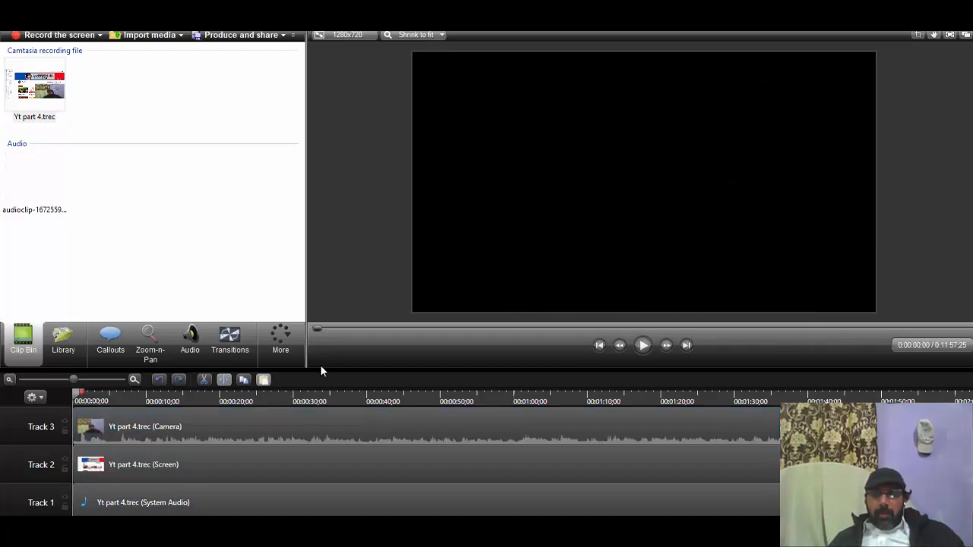
# Step: Move the playhead to 0:00:04;03 and select the camera, screen and system audio clips one after another
pyautogui.scroll(1, 146, 474)
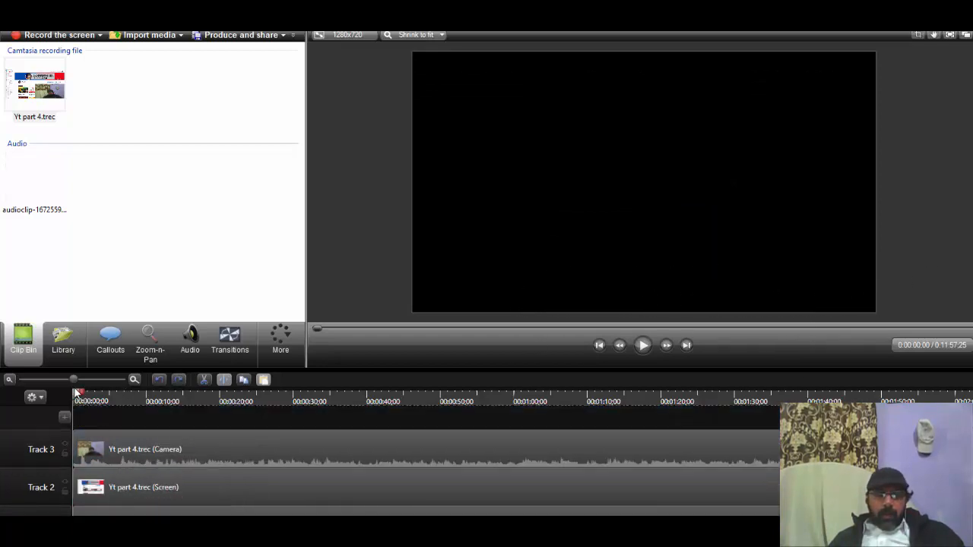
pyautogui.moveTo(78, 393); pyautogui.dragTo(106, 393)
pyautogui.click(81, 455)
pyautogui.click(106, 496)
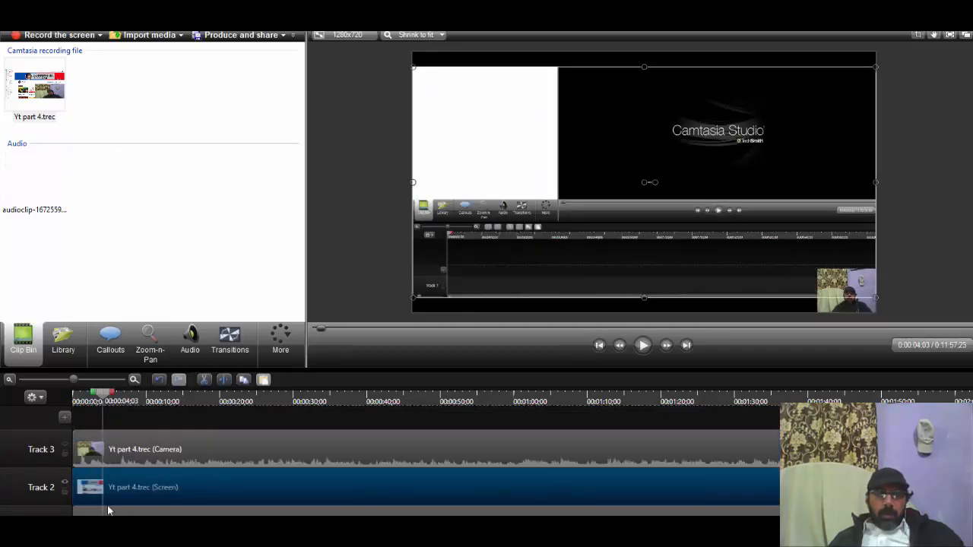
pyautogui.click(107, 511)
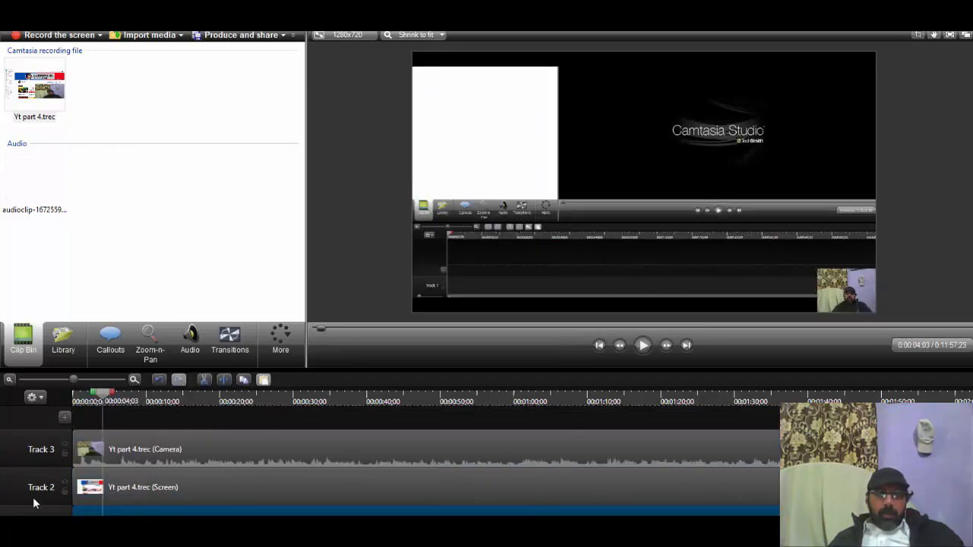
# Step: Move the camera video from the lower-right to the lower-left corner of the canvas
pyautogui.click(829, 284)
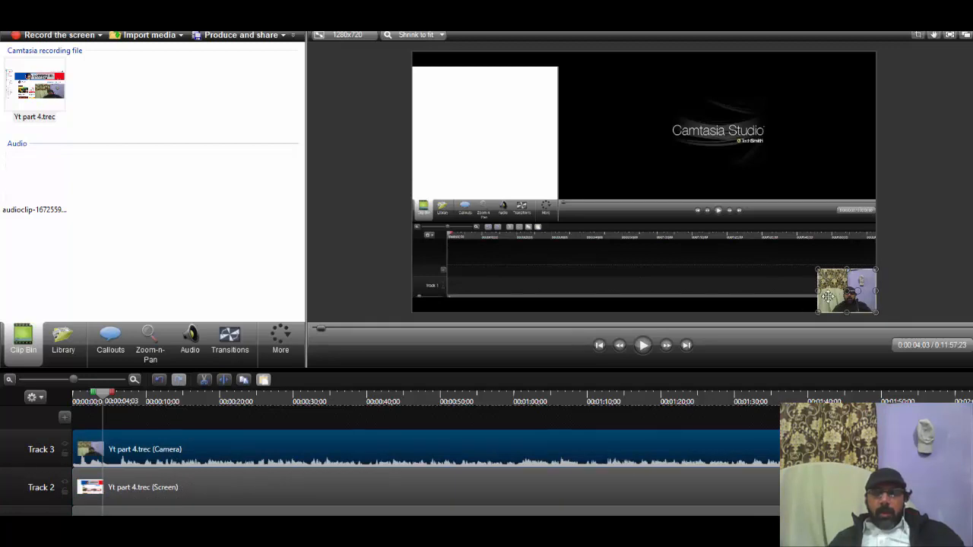
pyautogui.moveTo(835, 296); pyautogui.dragTo(430, 296)
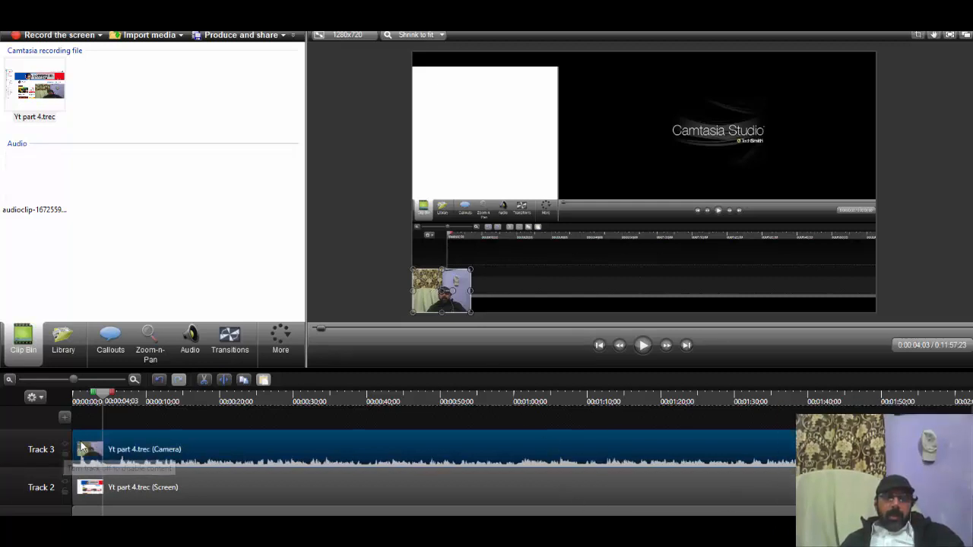
pyautogui.scroll(-1, 123, 447)
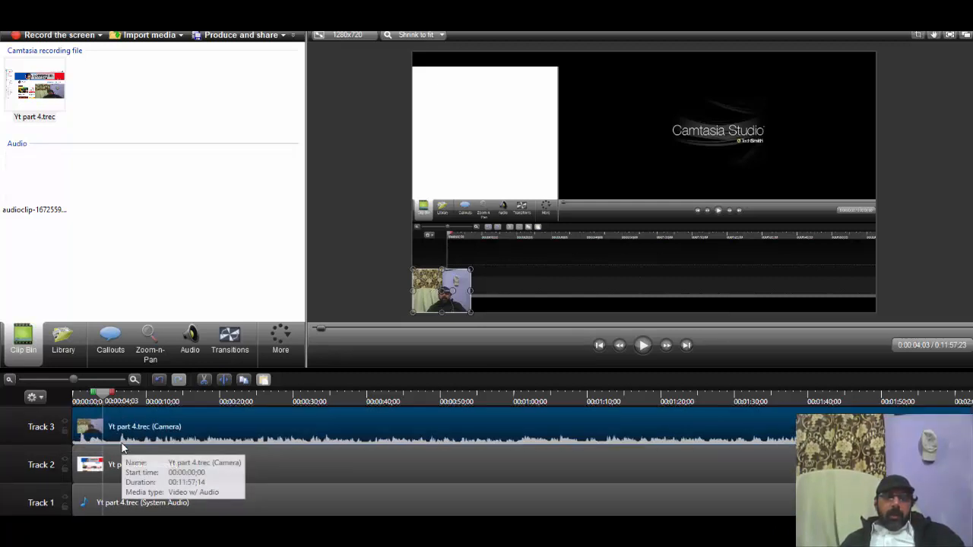
pyautogui.scroll(1, 124, 449)
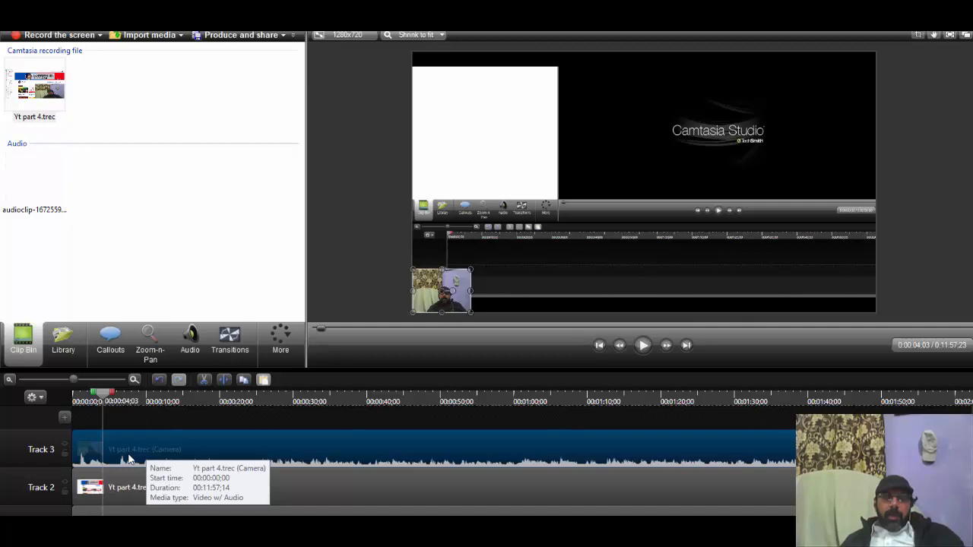
# Step: Play the recording on to 0:00:05;14 and slightly enlarge the camera video from its upper-right corner
pyautogui.click(641, 347)
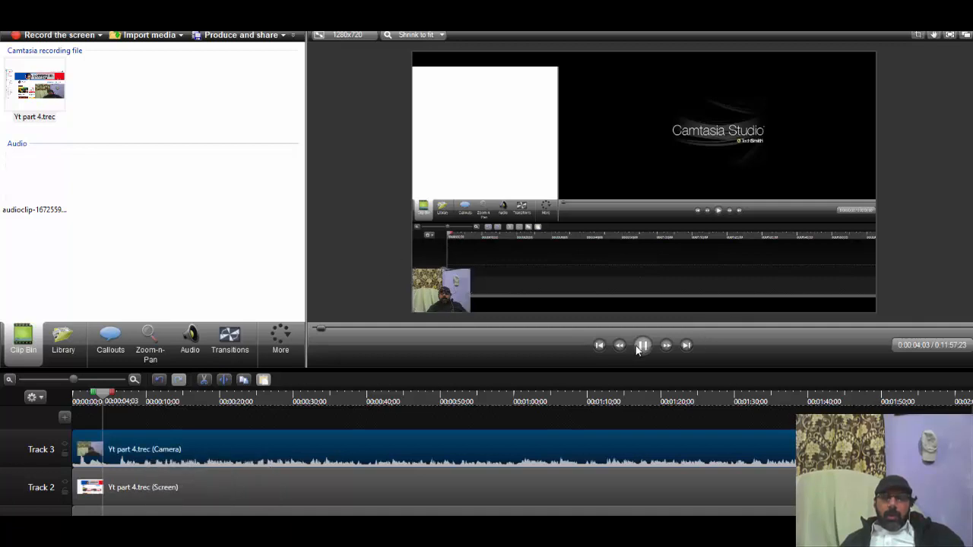
pyautogui.click(641, 347)
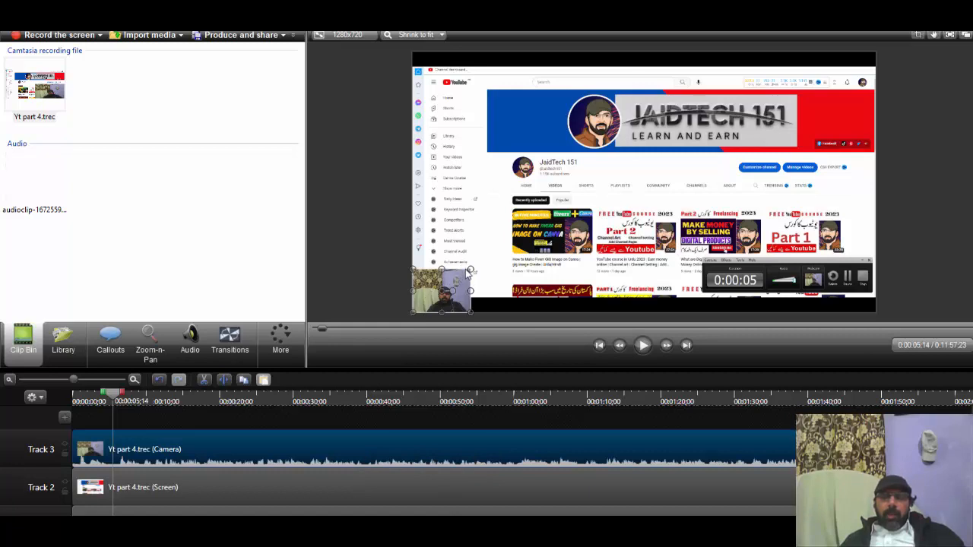
pyautogui.moveTo(470, 270)
pyautogui.mouseDown()
pyautogui.moveTo(570, 194)
pyautogui.moveTo(481, 261)
pyautogui.mouseUp()
# Step: Stretch the screen recording at its top and bottom edges to fill the full height of the canvas
pyautogui.click(612, 287)
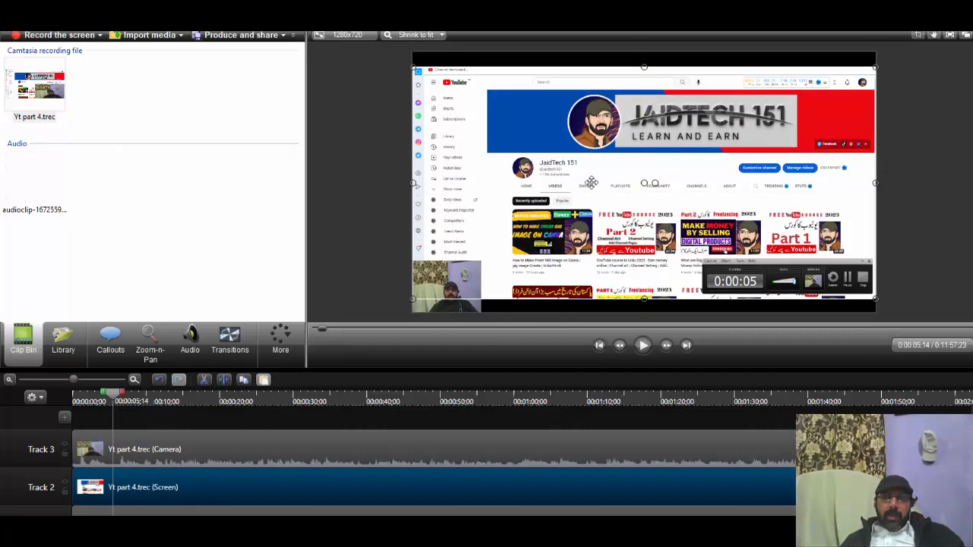
pyautogui.moveTo(648, 70); pyautogui.dragTo(645, 47)
pyautogui.moveTo(644, 299); pyautogui.dragTo(645, 314)
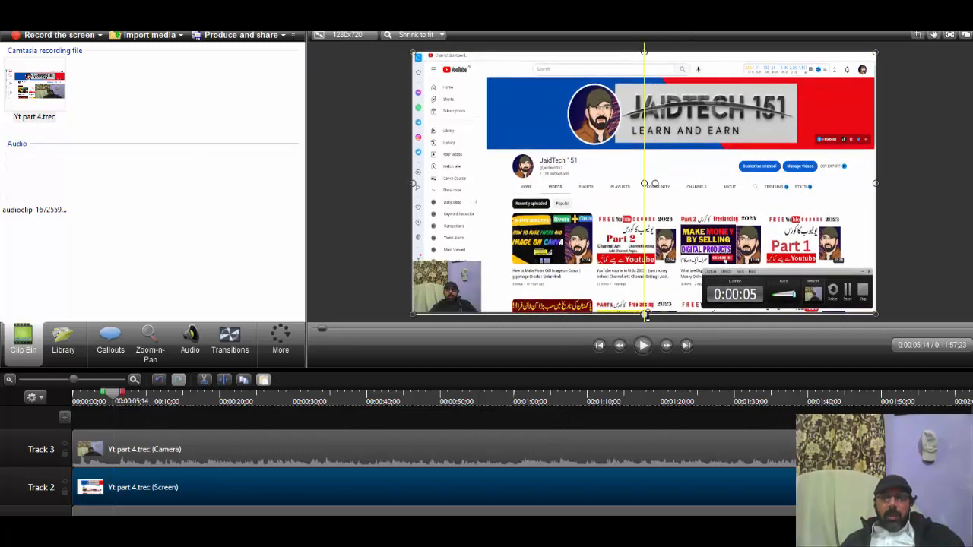
# Step: Nudge the screen recording up slightly and raise its lower edge to leave a black strip along the canvas bottom
pyautogui.moveTo(775, 276)
pyautogui.mouseDown()
pyautogui.moveTo(774, 251)
pyautogui.moveTo(775, 272)
pyautogui.mouseUp()
pyautogui.moveTo(644, 314); pyautogui.dragTo(645, 302)
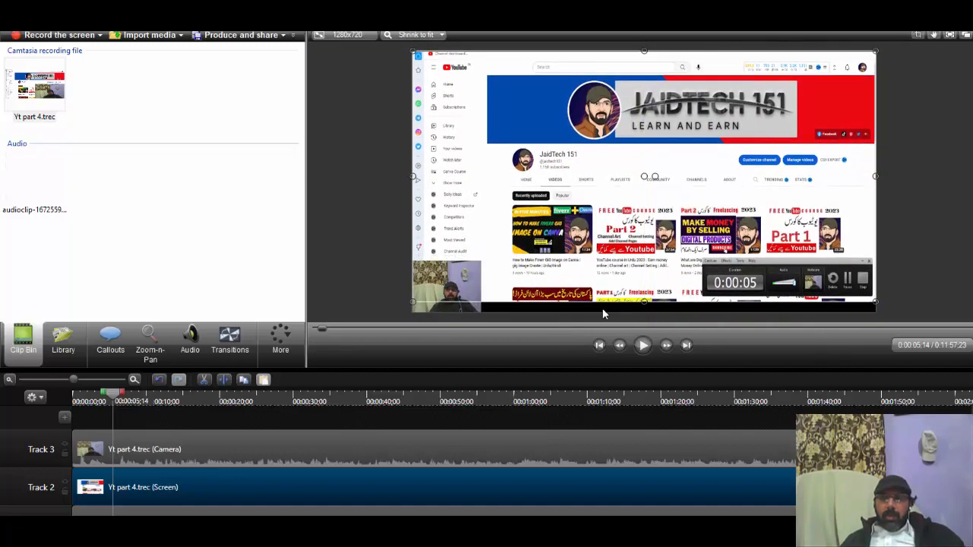
pyautogui.moveTo(645, 302); pyautogui.dragTo(645, 288)
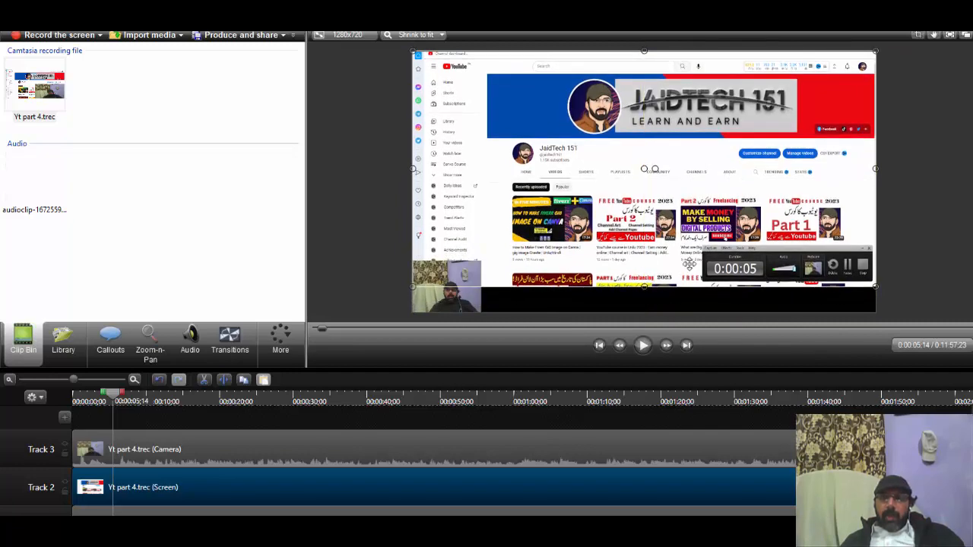
# Step: Enlarge the camera video to about one fifth of the canvas width, keeping it in the lower-left corner, and deselect it
pyautogui.click(452, 307)
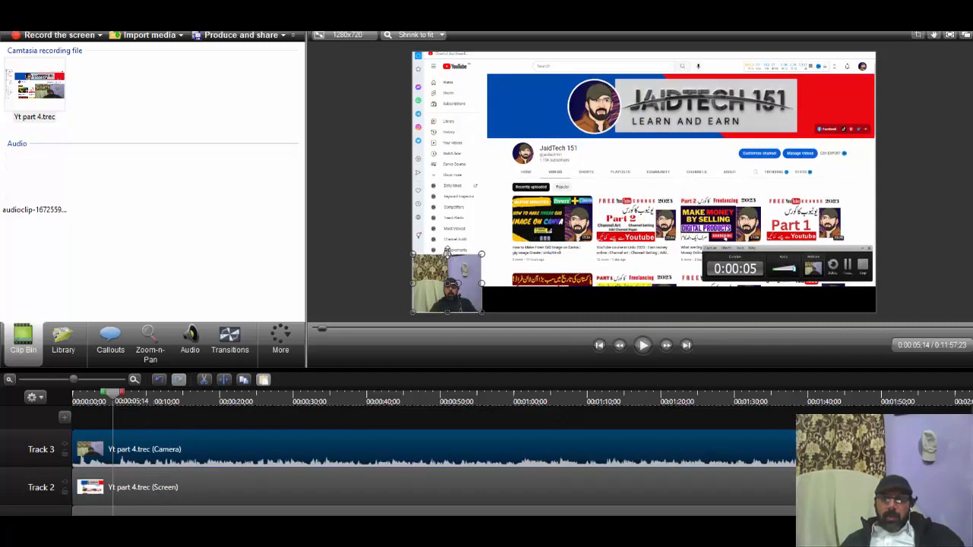
pyautogui.moveTo(431, 286); pyautogui.dragTo(505, 239)
pyautogui.click(429, 306)
pyautogui.click(545, 310)
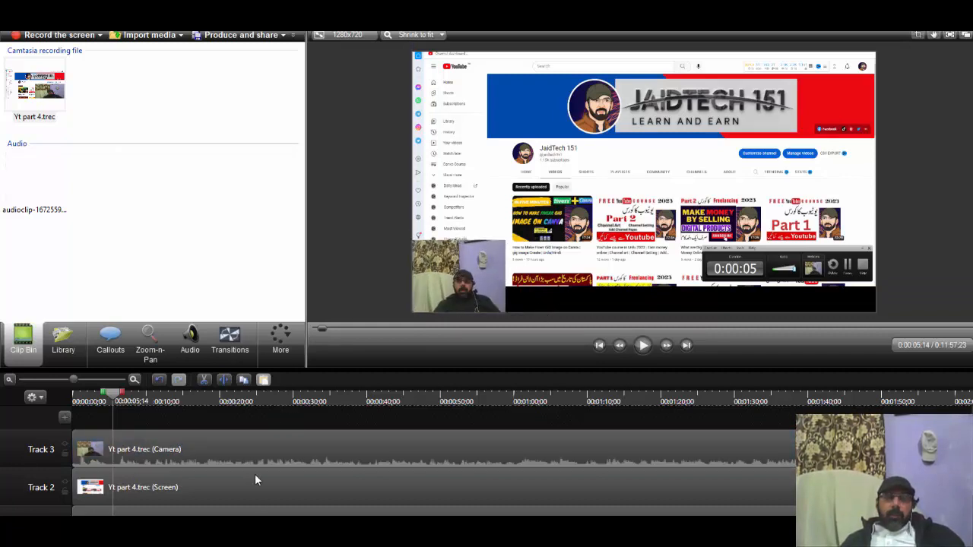
# Step: Examine the system audio clip on Track 1 together with the camera and screen tracks above it
pyautogui.click(270, 512)
pyautogui.scroll(-1, 271, 513)
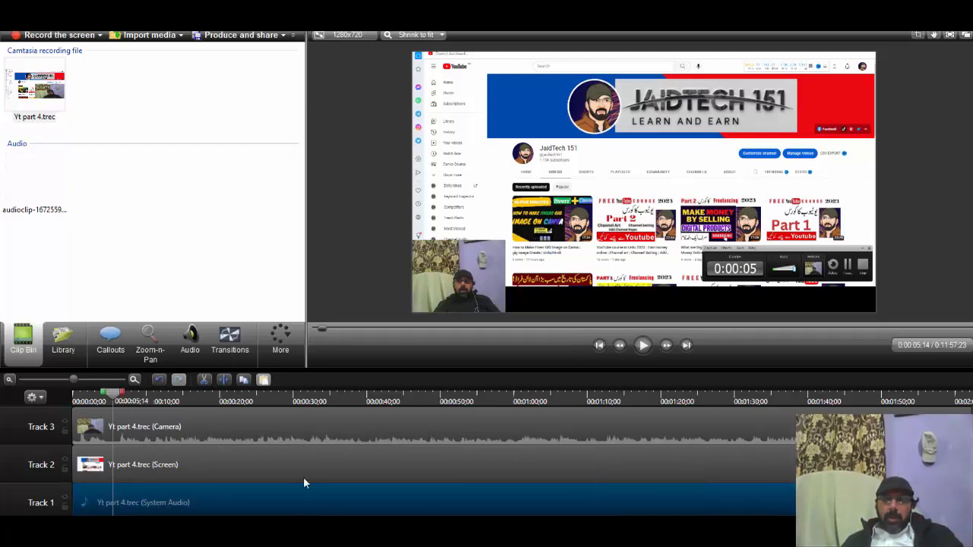
pyautogui.scroll(1, 304, 494)
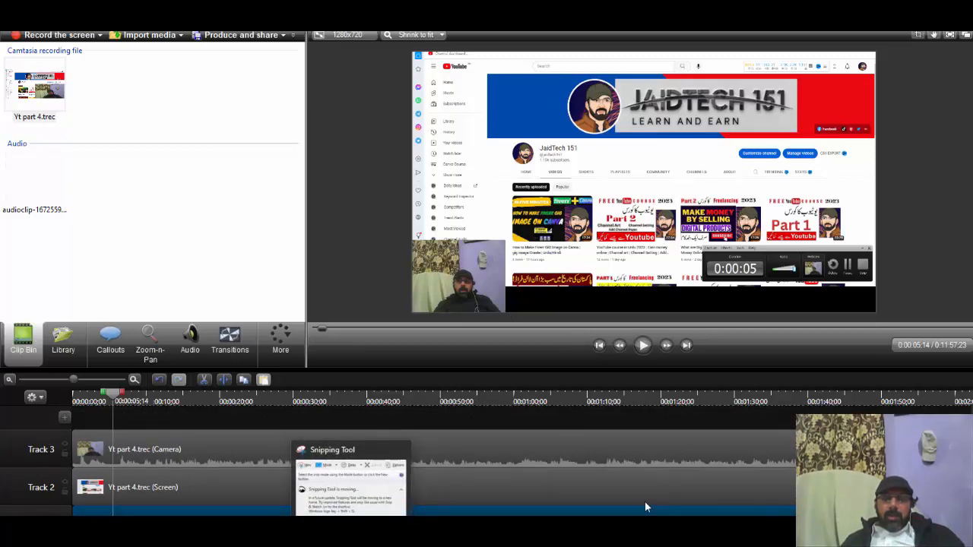
pyautogui.scroll(-1, 537, 466)
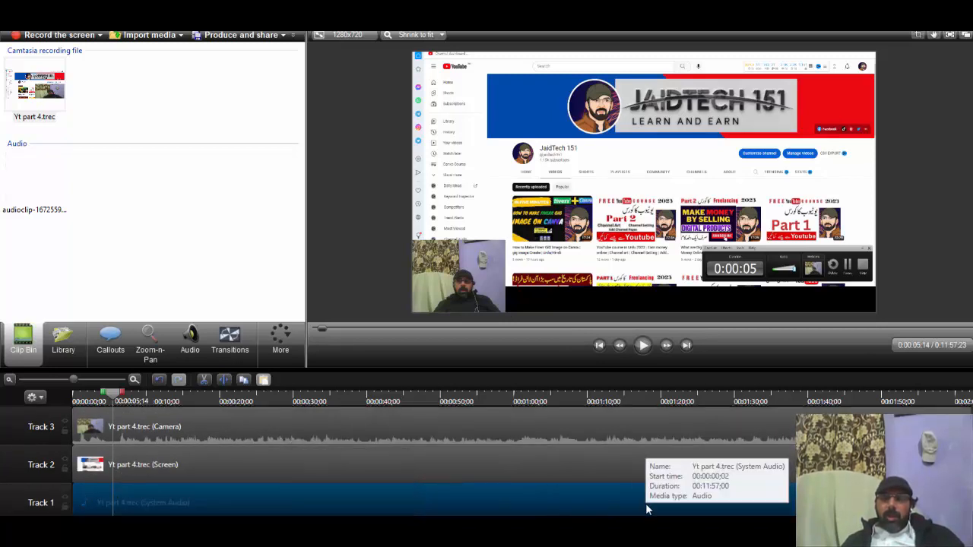
pyautogui.scroll(1, 645, 503)
# Step: Shift the camera, screen and system audio clips along the timeline so they start at about 0:00:19
pyautogui.click(547, 449)
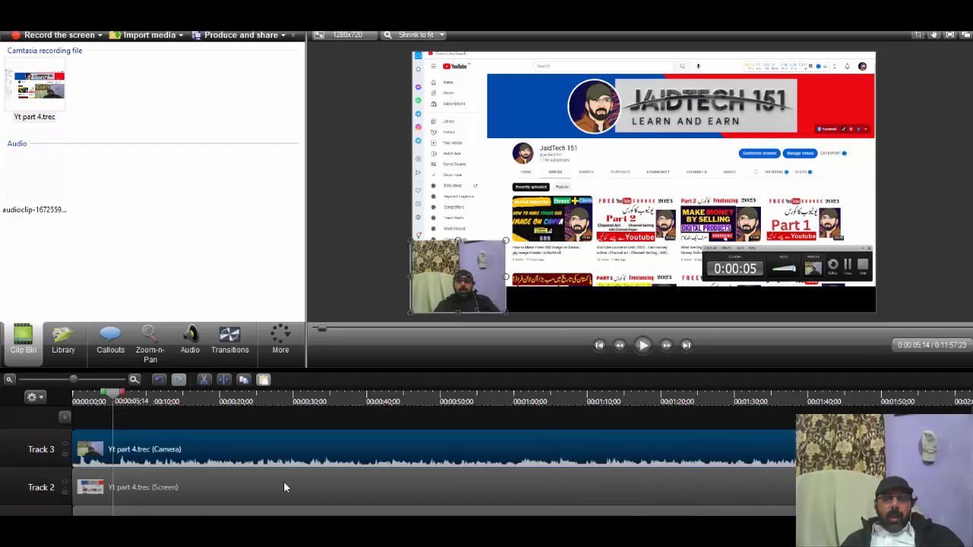
pyautogui.moveTo(319, 456); pyautogui.dragTo(463, 464)
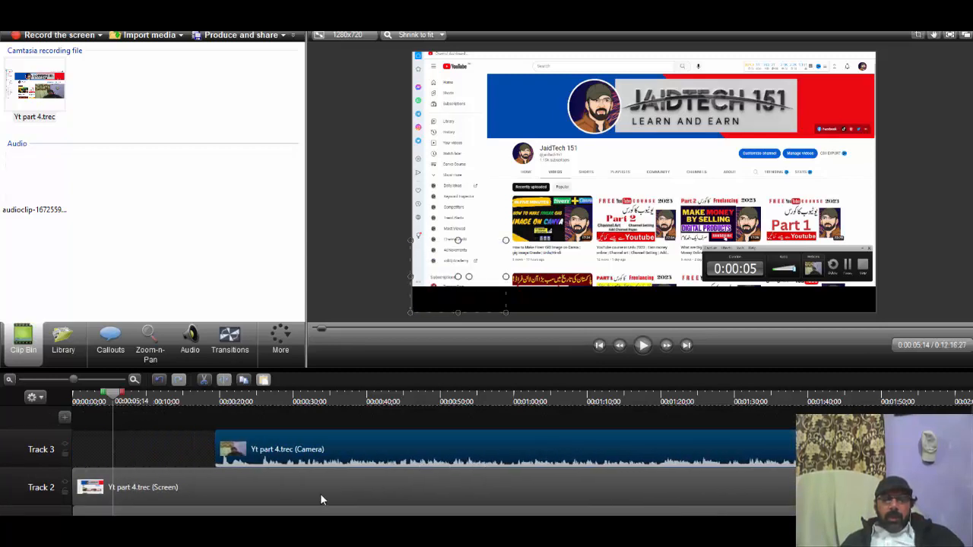
pyautogui.moveTo(321, 494); pyautogui.dragTo(444, 489)
pyautogui.moveTo(401, 514); pyautogui.dragTo(542, 514)
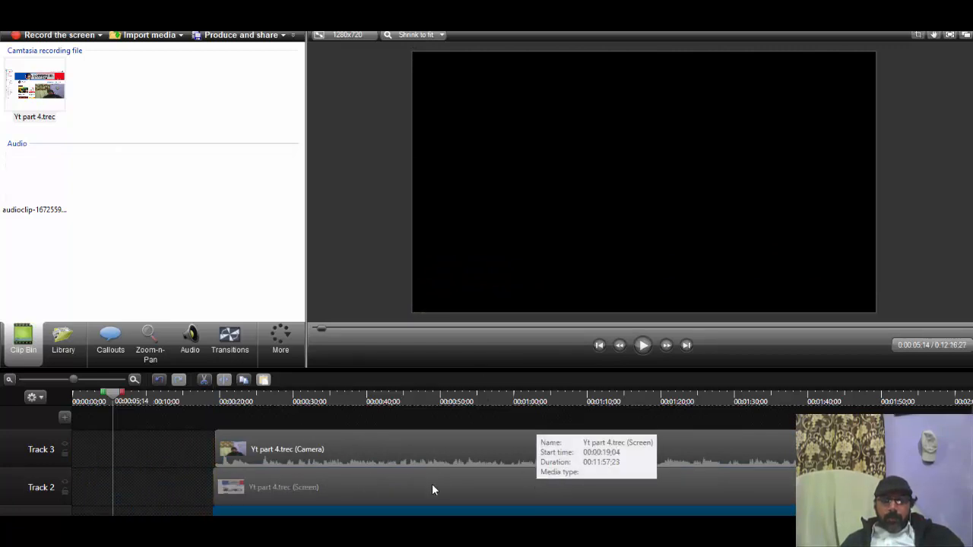
# Step: Move the screen, system audio and camera clips further along so they start at about 0:00:27
pyautogui.moveTo(432, 483); pyautogui.dragTo(494, 511)
pyautogui.click(337, 435)
pyautogui.moveTo(342, 451)
pyautogui.mouseDown()
pyautogui.moveTo(365, 454)
pyautogui.moveTo(354, 456)
pyautogui.mouseUp()
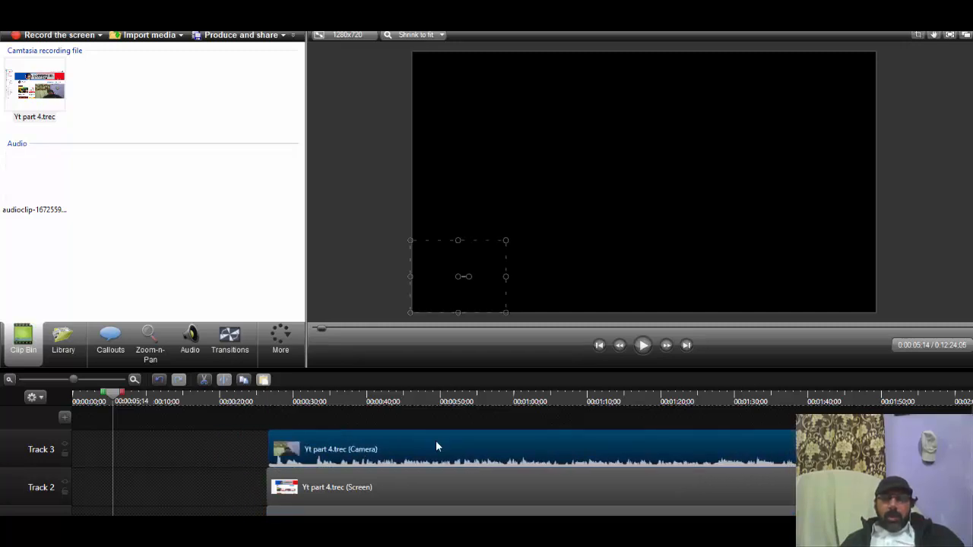
# Step: Raise the camera clip to Track 4 and the screen clip to Track 3, starting them and the system audio at about 0:00:46
pyautogui.moveTo(462, 431); pyautogui.dragTo(463, 417)
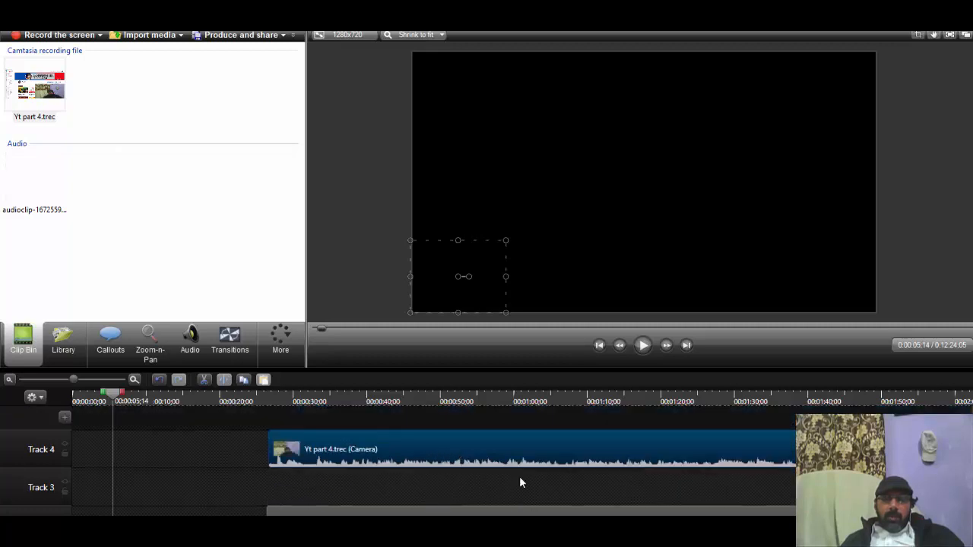
pyautogui.moveTo(469, 454); pyautogui.dragTo(615, 452)
pyautogui.scroll(-2, 615, 456)
pyautogui.moveTo(456, 460); pyautogui.dragTo(594, 411)
pyautogui.moveTo(502, 498); pyautogui.dragTo(648, 499)
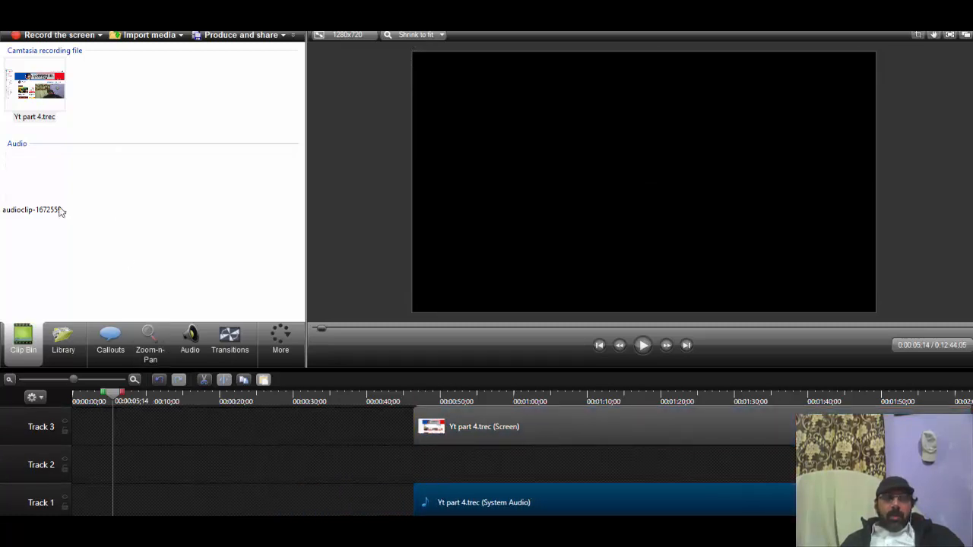
pyautogui.click(548, 463)
pyautogui.moveTo(45, 169); pyautogui.dragTo(247, 225)
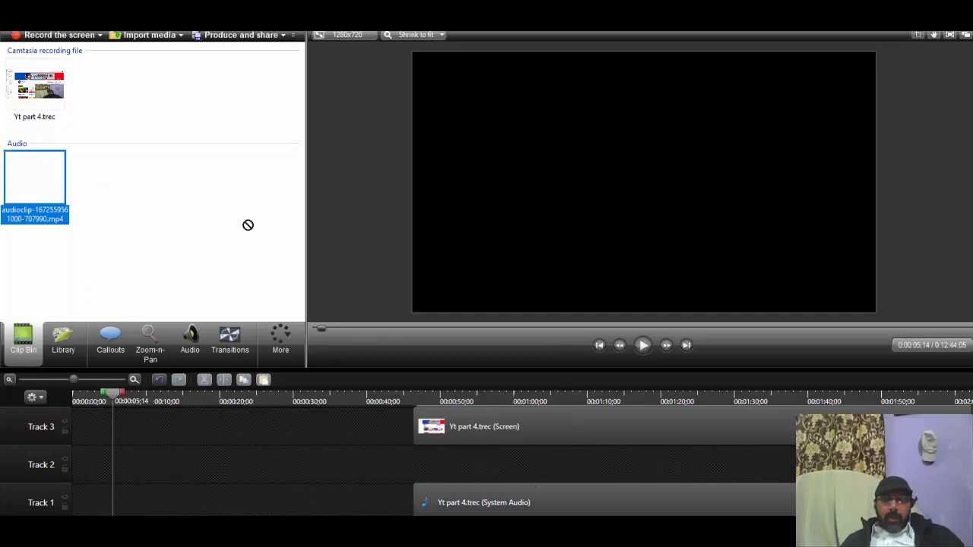
pyautogui.moveTo(444, 462)
pyautogui.mouseDown()
pyautogui.moveTo(474, 464)
pyautogui.moveTo(446, 467)
pyautogui.moveTo(444, 478)
pyautogui.mouseUp()
pyautogui.scroll(1, 441, 456)
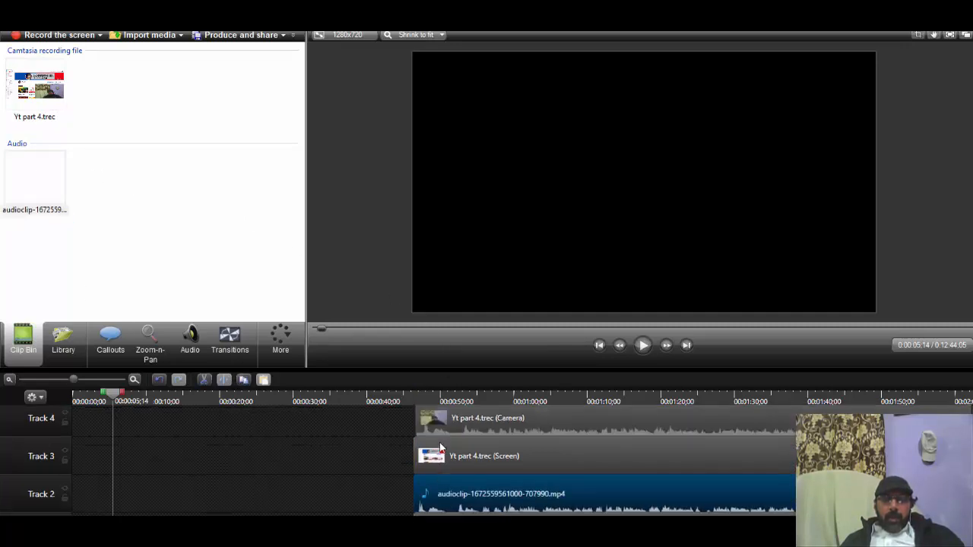
# Step: Shift the camera clip slightly earlier and move the playhead to its start at 0:00:45;04
pyautogui.moveTo(423, 434); pyautogui.dragTo(411, 434)
pyautogui.click(113, 380)
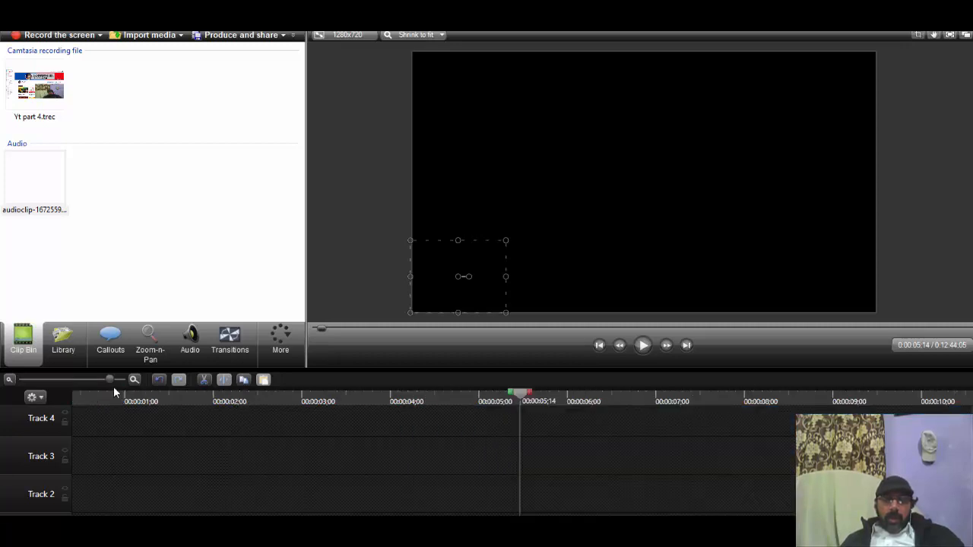
pyautogui.scroll(-10, 533, 475)
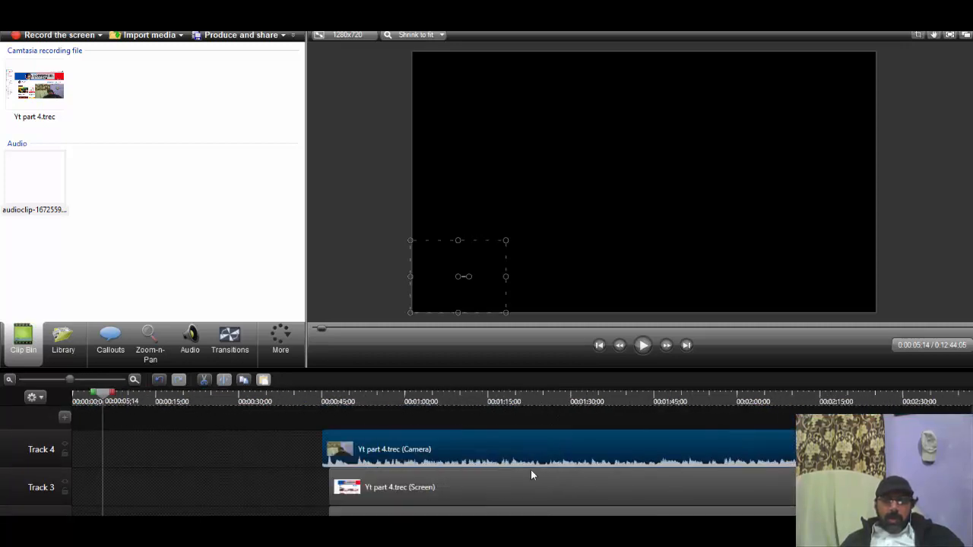
pyautogui.moveTo(78, 394); pyautogui.dragTo(142, 408)
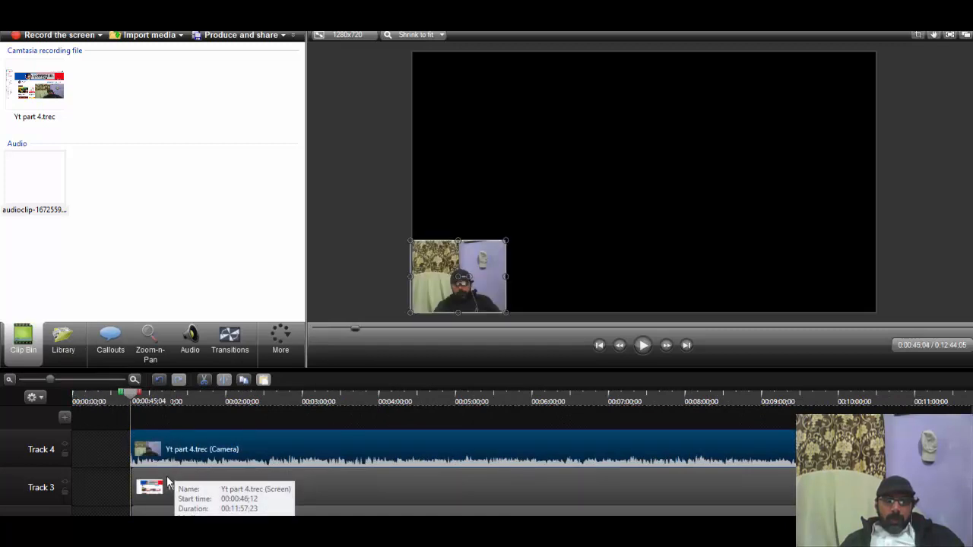
# Step: Move the screen clip and both audio clips slightly earlier to line up with the camera clip's start
pyautogui.moveTo(152, 494); pyautogui.dragTo(155, 497)
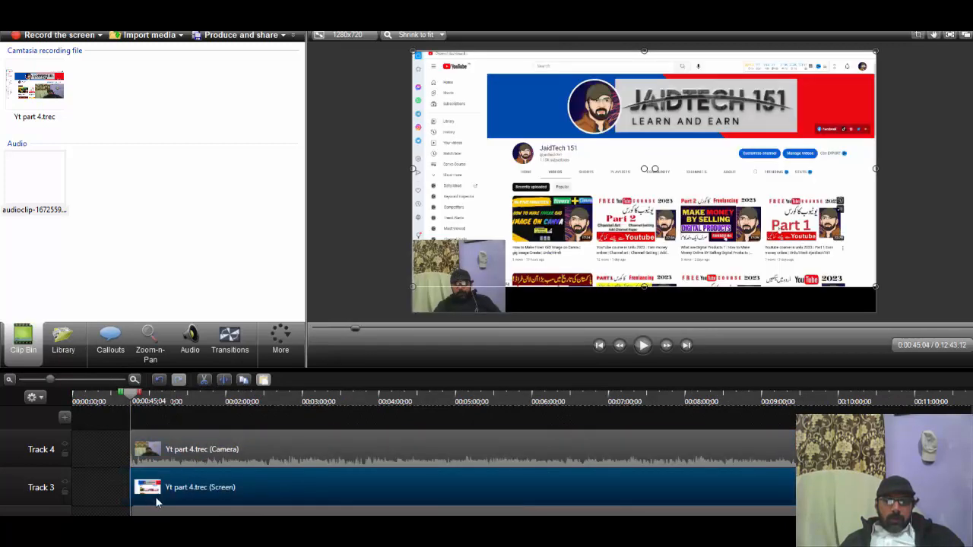
pyautogui.scroll(-2, 212, 435)
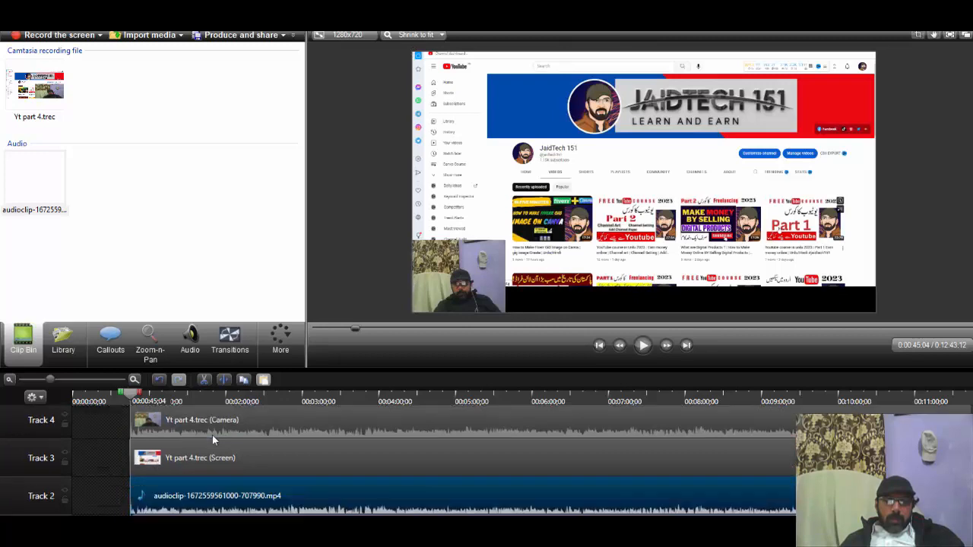
pyautogui.moveTo(163, 514); pyautogui.dragTo(161, 515)
pyautogui.scroll(2, 190, 504)
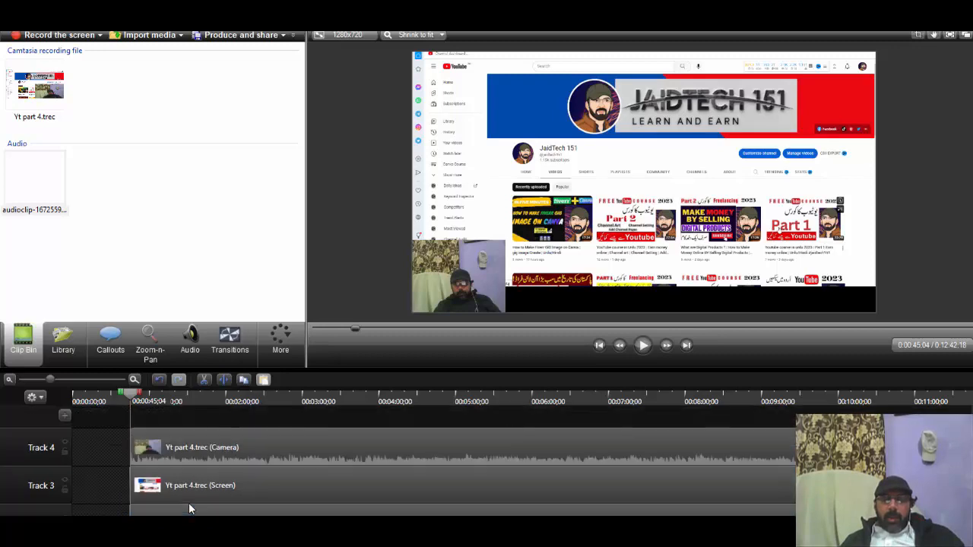
# Step: Align the camera clip's start precisely with the screen and audio clips at 0:00:44;25, using a finer timeline scale
pyautogui.click(215, 450)
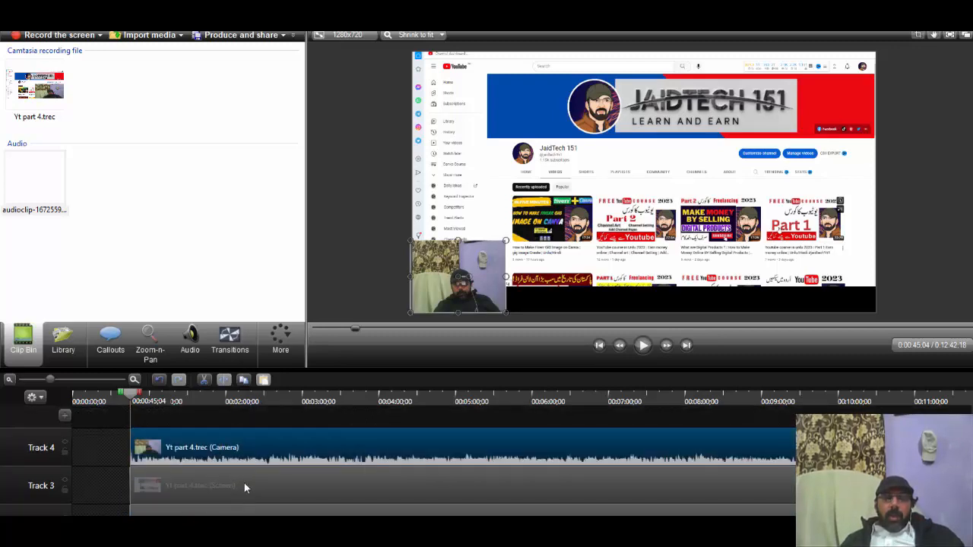
pyautogui.click(244, 485)
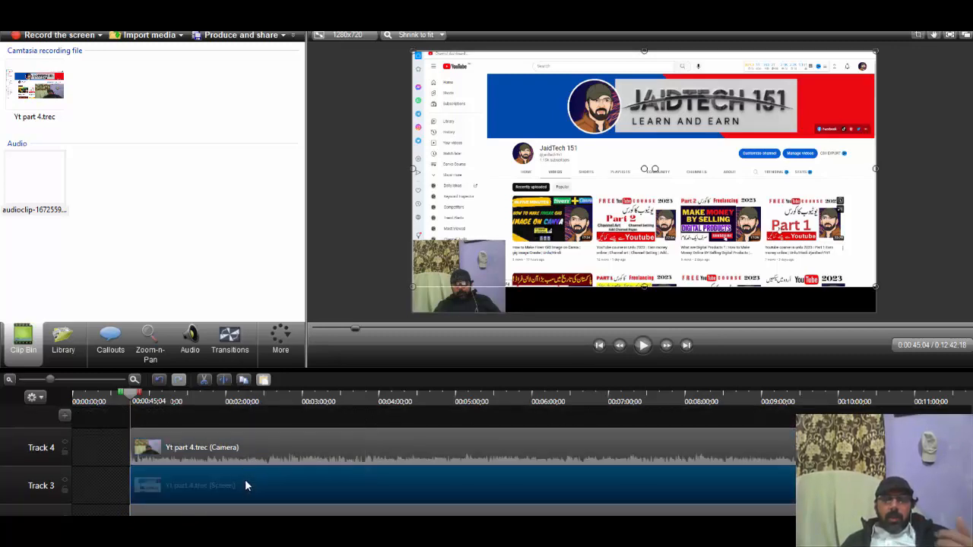
pyautogui.scroll(-1, 245, 479)
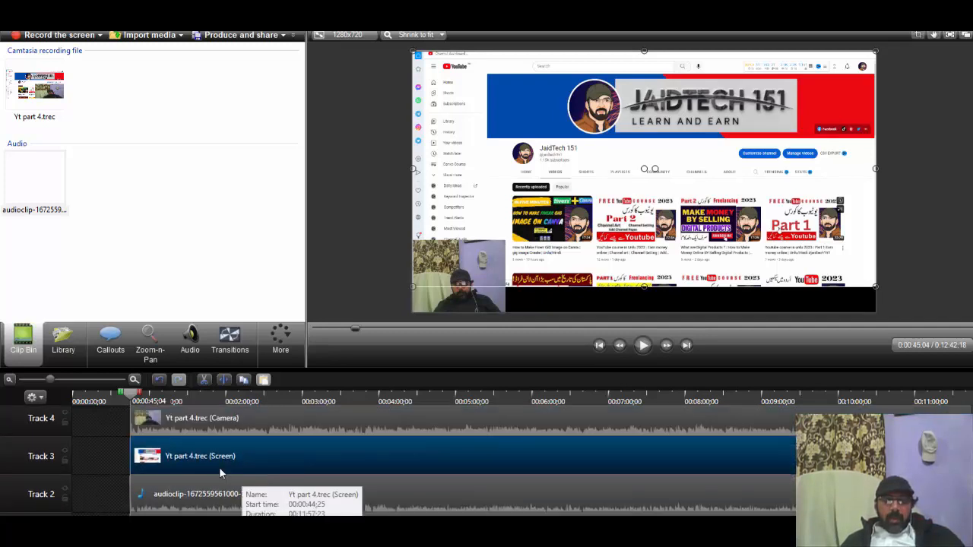
pyautogui.scroll(3, 219, 467)
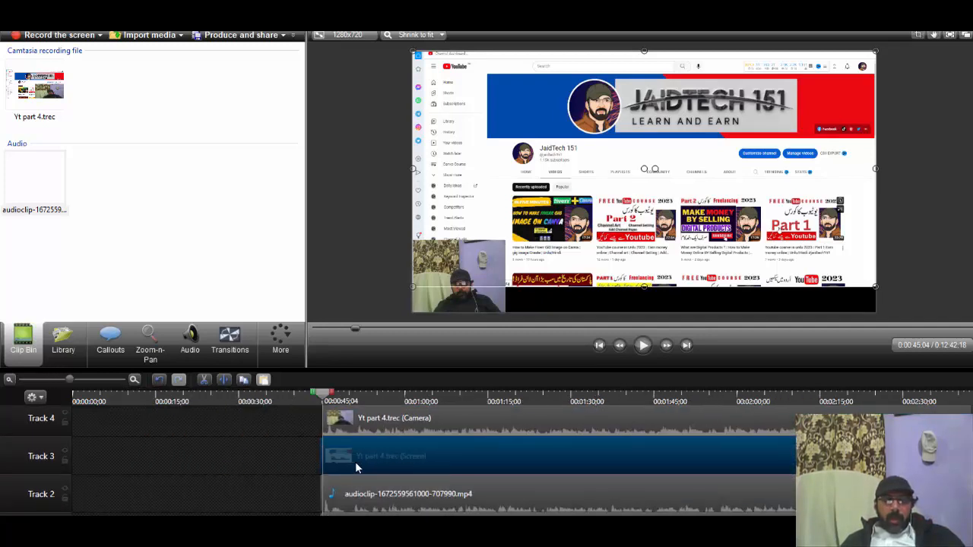
pyautogui.scroll(4, 355, 467)
pyautogui.scroll(3, 355, 462)
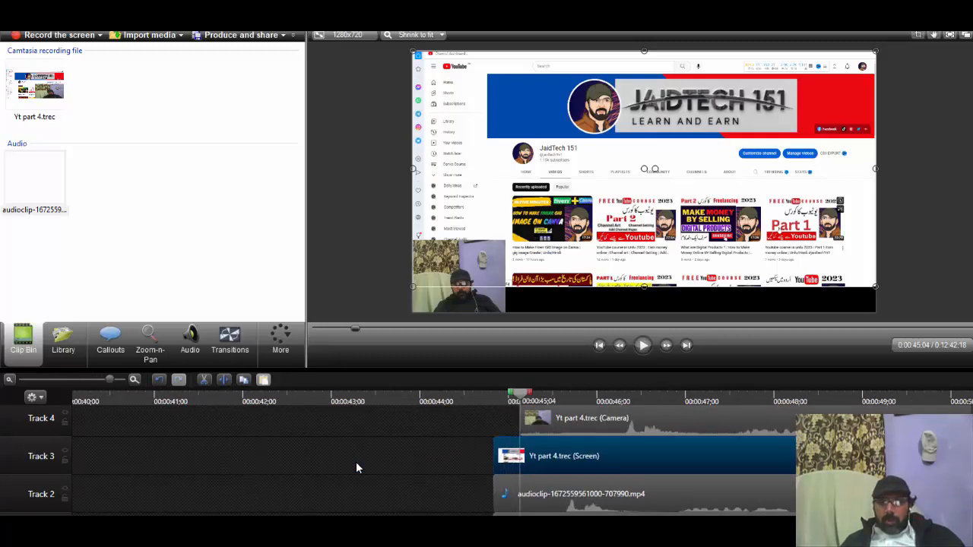
pyautogui.moveTo(587, 426); pyautogui.dragTo(531, 432)
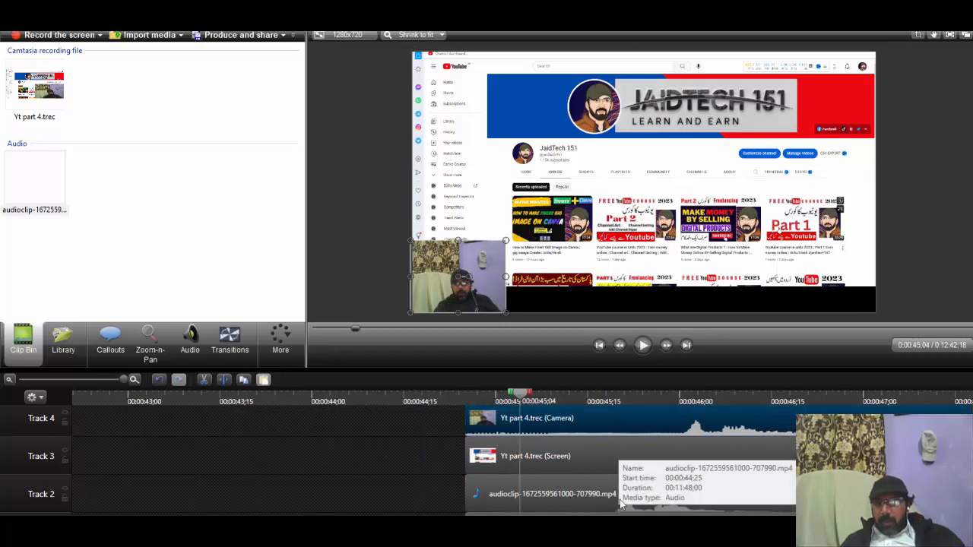
# Step: Set the playhead to 0:00:45;19 and shift the camera clip earlier so its waveform peak matches the Track 2 audio
pyautogui.moveTo(521, 395); pyautogui.dragTo(614, 395)
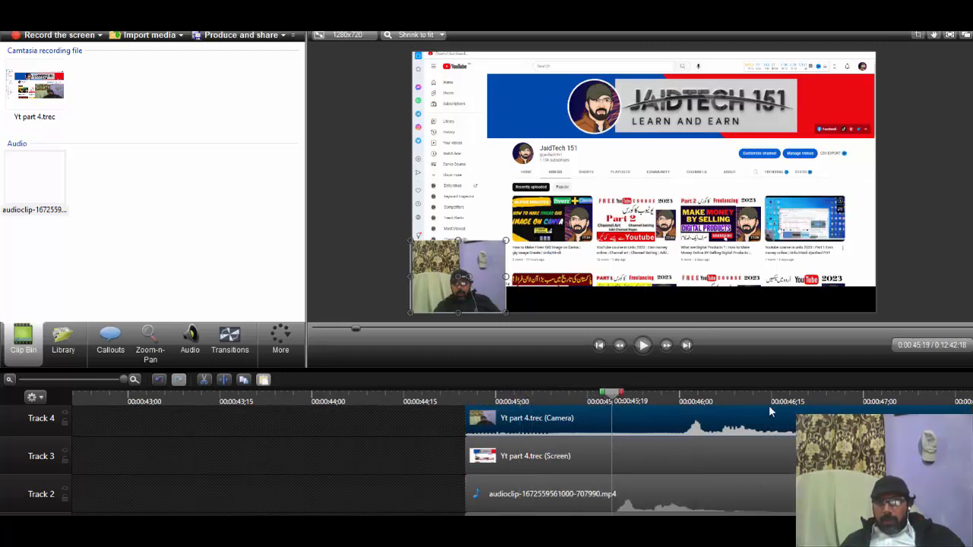
pyautogui.moveTo(765, 410); pyautogui.dragTo(690, 420)
pyautogui.moveTo(574, 462); pyautogui.dragTo(573, 463)
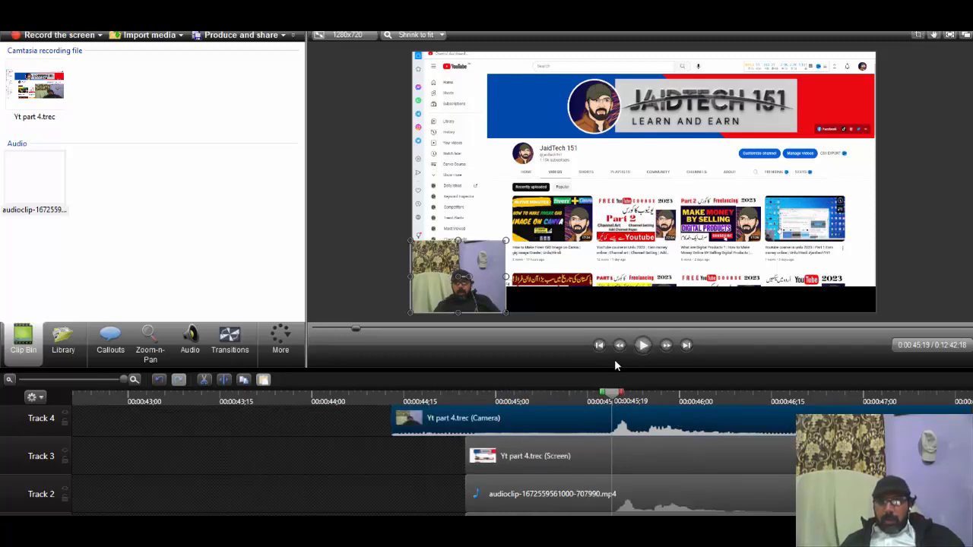
# Step: Play the section from about 0:00:45;18 twice to check that the camera sound and the separate audio are in sync
pyautogui.click(643, 346)
pyautogui.click(643, 346)
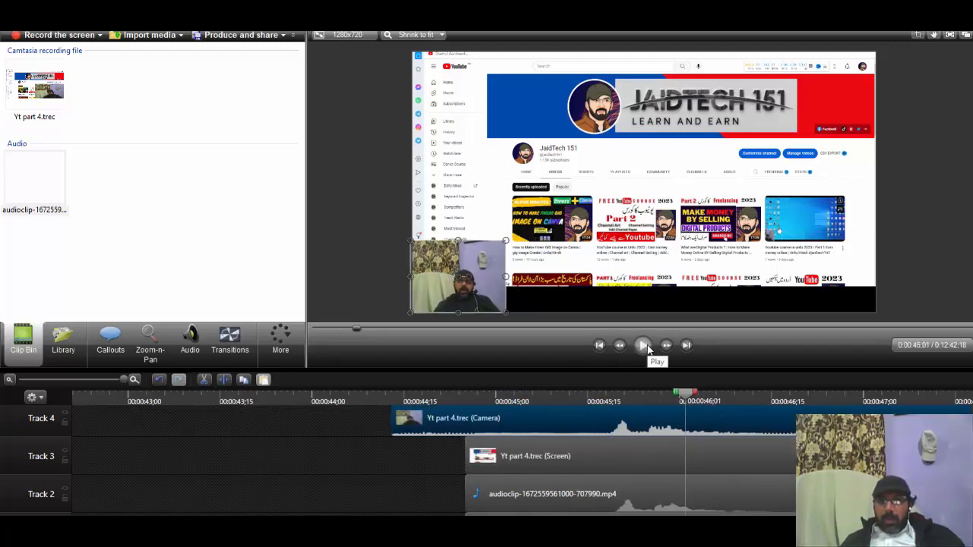
pyautogui.moveTo(692, 401); pyautogui.dragTo(612, 393)
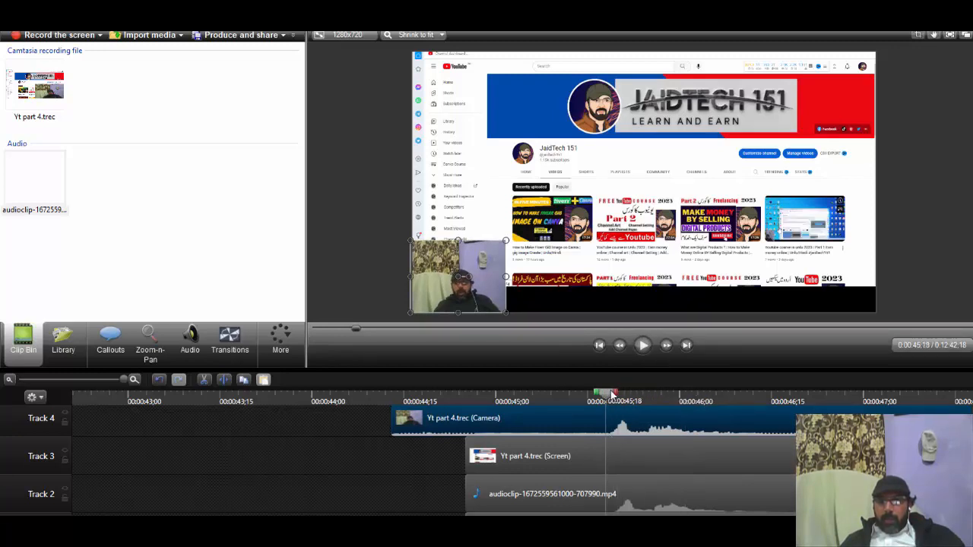
pyautogui.click(643, 346)
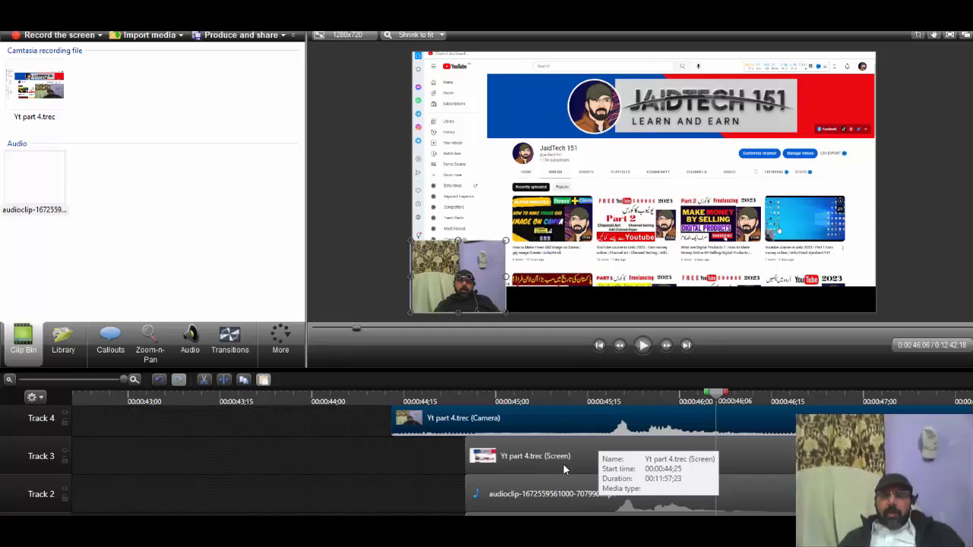
# Step: Shift the screen clip and the system audio clip earlier to match the camera clip's start
pyautogui.moveTo(607, 447); pyautogui.dragTo(531, 444)
pyautogui.scroll(-1, 540, 454)
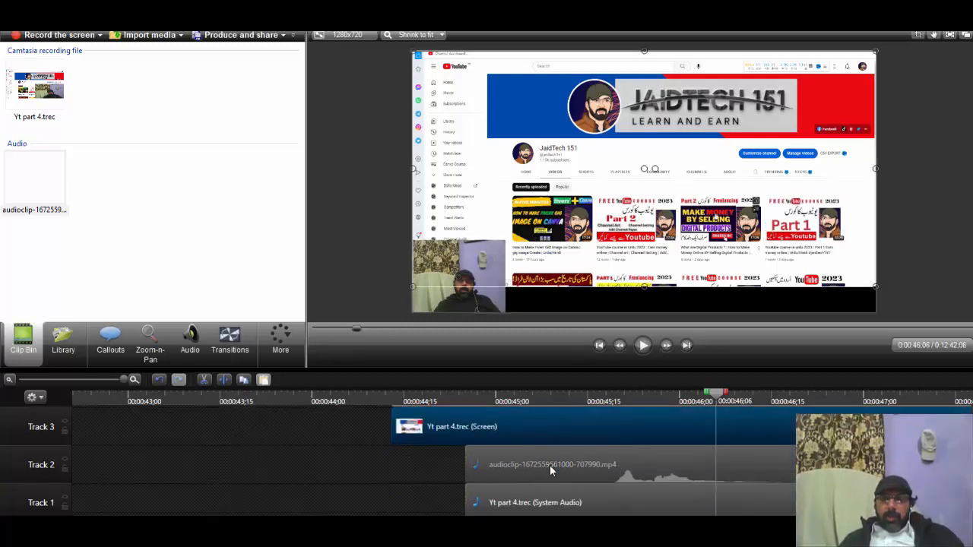
pyautogui.click(524, 504)
pyautogui.scroll(1, 699, 437)
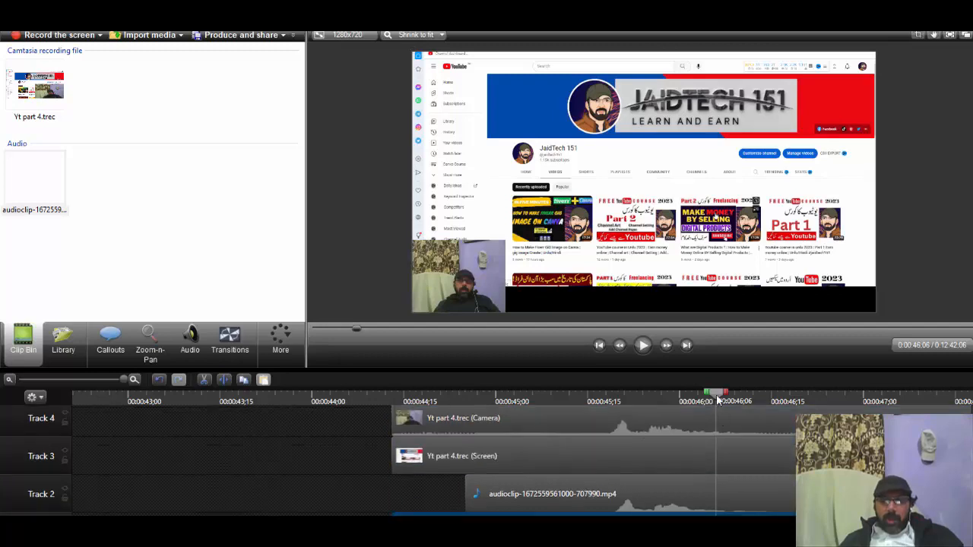
# Step: Set the playhead to 0:00:45;18, just before the speech waveform begins, and split all tracks there
pyautogui.click(466, 402)
pyautogui.click(606, 403)
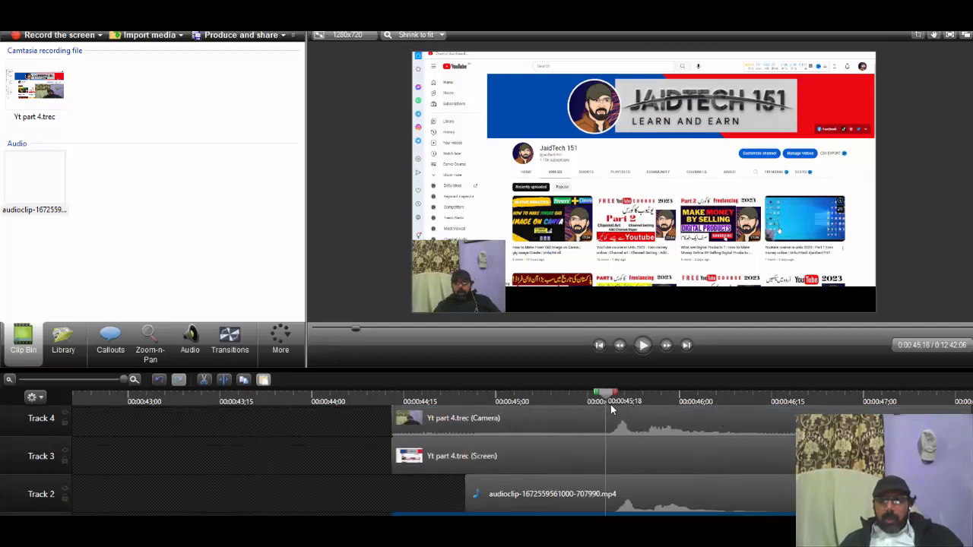
pyautogui.click(612, 403)
pyautogui.click(605, 396)
pyautogui.rightClick(606, 396)
pyautogui.press('Escape')
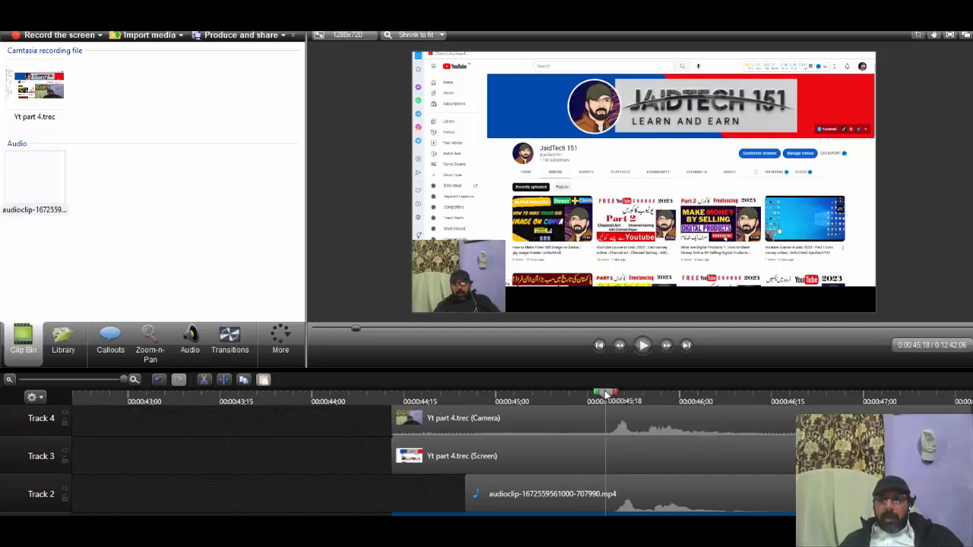
pyautogui.rightClick(606, 396)
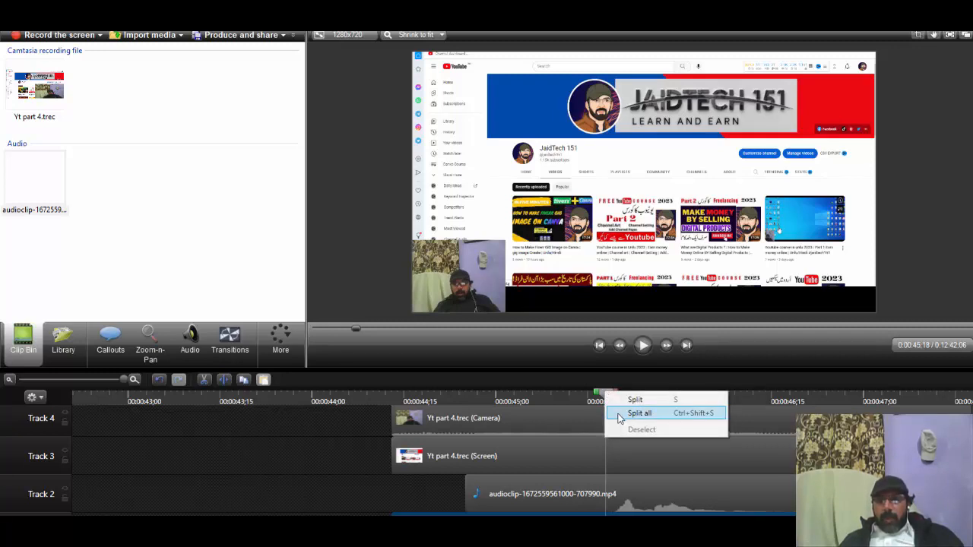
pyautogui.click(620, 417)
# Step: Delete the short leading pieces before the split from the camera, screen and Track 2 audio clips
pyautogui.click(582, 421)
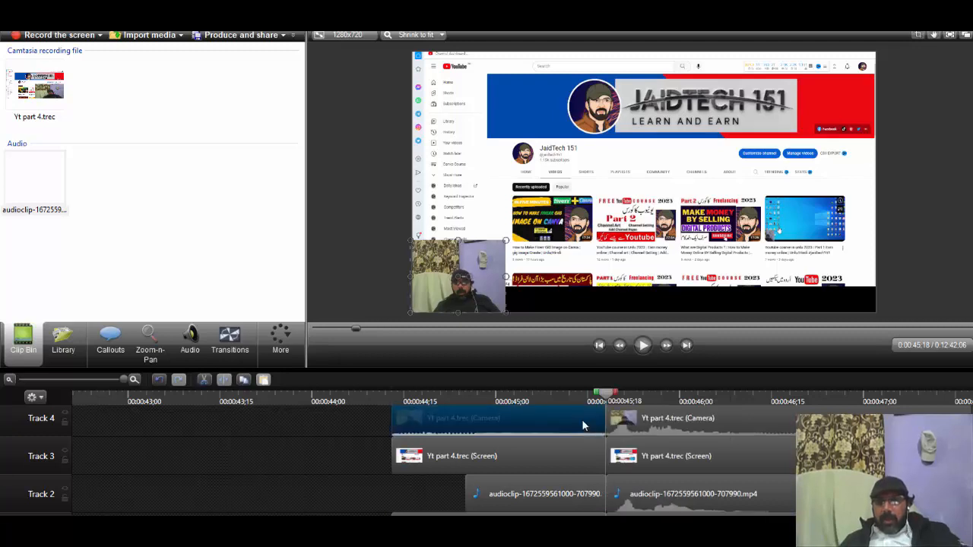
pyautogui.press('Delete')
pyautogui.click(572, 448)
pyautogui.press('Delete')
pyautogui.click(560, 497)
pyautogui.press('Delete')
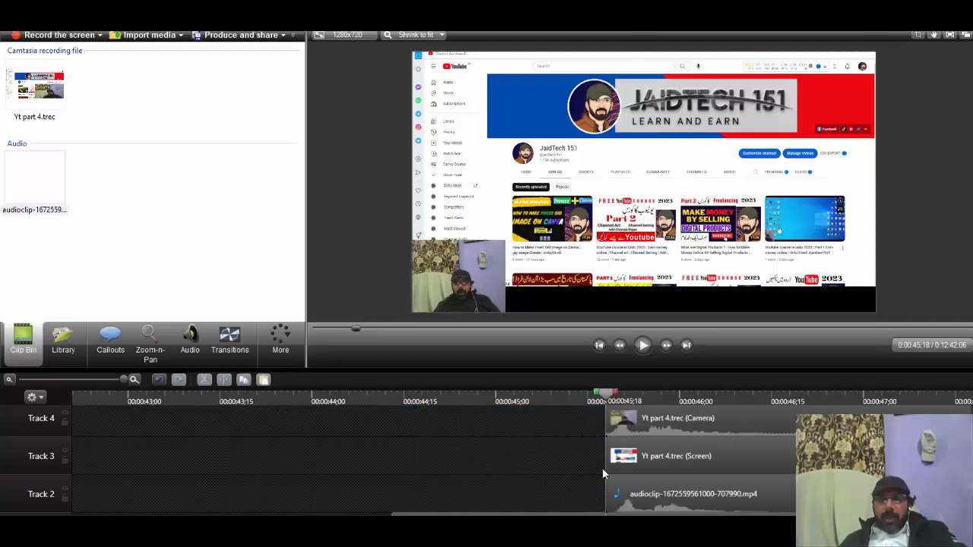
# Step: Delete the short leading piece of the system audio clip before the split on Track 1
pyautogui.scroll(-1, 602, 467)
pyautogui.click(560, 505)
pyautogui.press('Delete')
pyautogui.scroll(2, 594, 463)
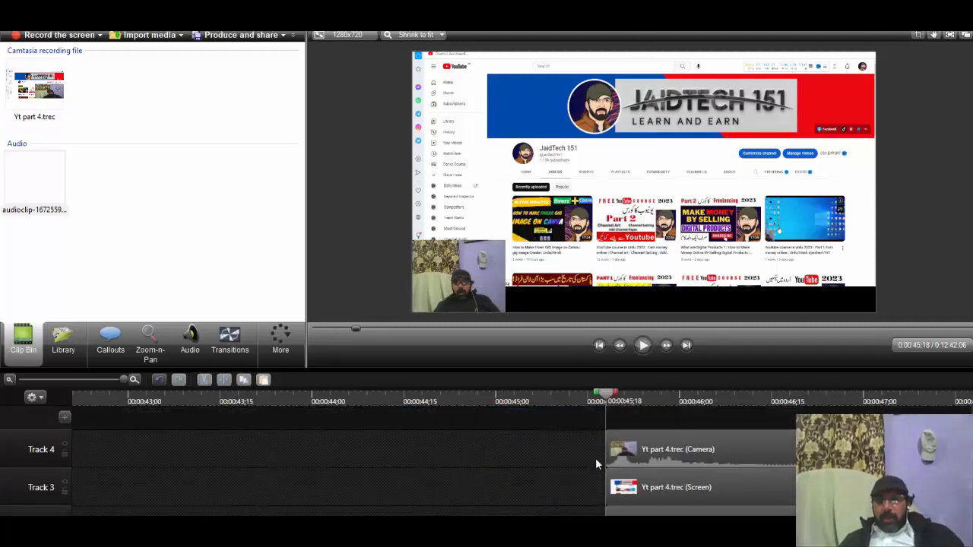
# Step: Move the camera, screen, Track 2 audio and system audio clips to the start of the timeline
pyautogui.scroll(-3, 598, 464)
pyautogui.scroll(-5, 595, 458)
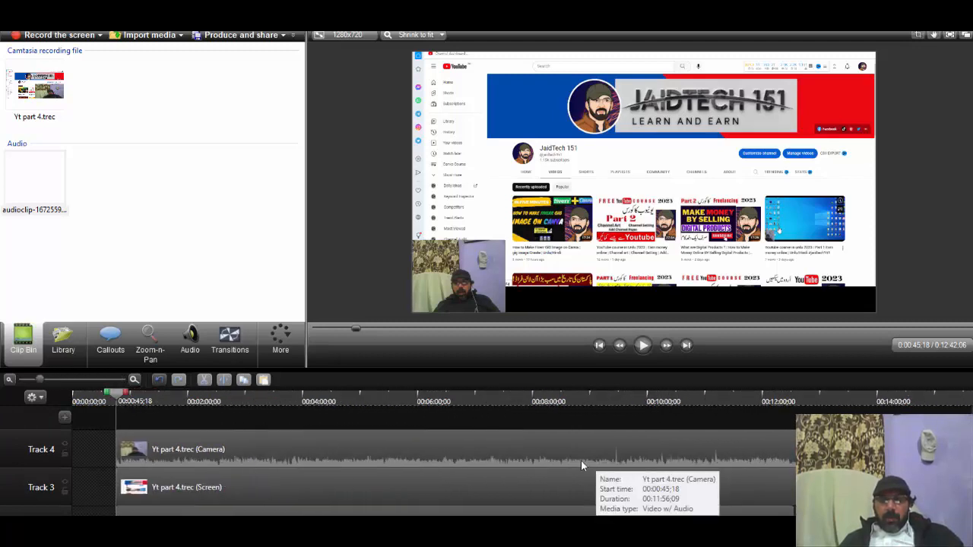
pyautogui.scroll(-2, 327, 479)
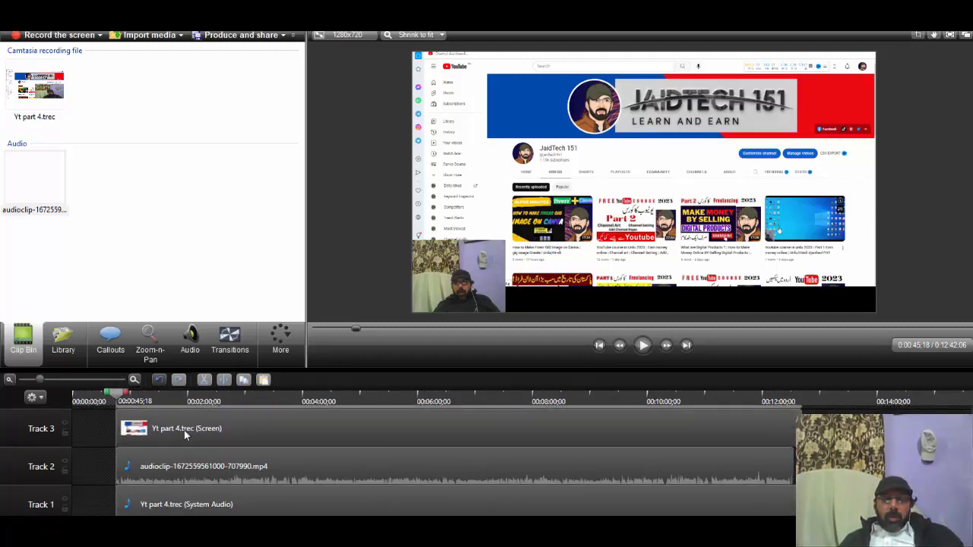
pyautogui.moveTo(184, 432); pyautogui.dragTo(141, 432)
pyautogui.moveTo(195, 465); pyautogui.dragTo(153, 466)
pyautogui.moveTo(175, 504); pyautogui.dragTo(0, 494)
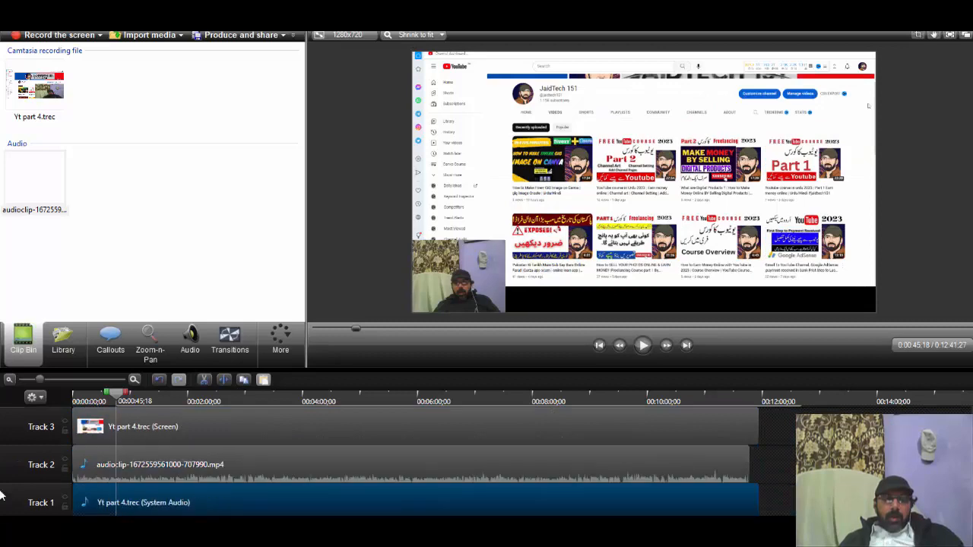
pyautogui.scroll(2, 226, 504)
pyautogui.moveTo(183, 460); pyautogui.dragTo(139, 460)
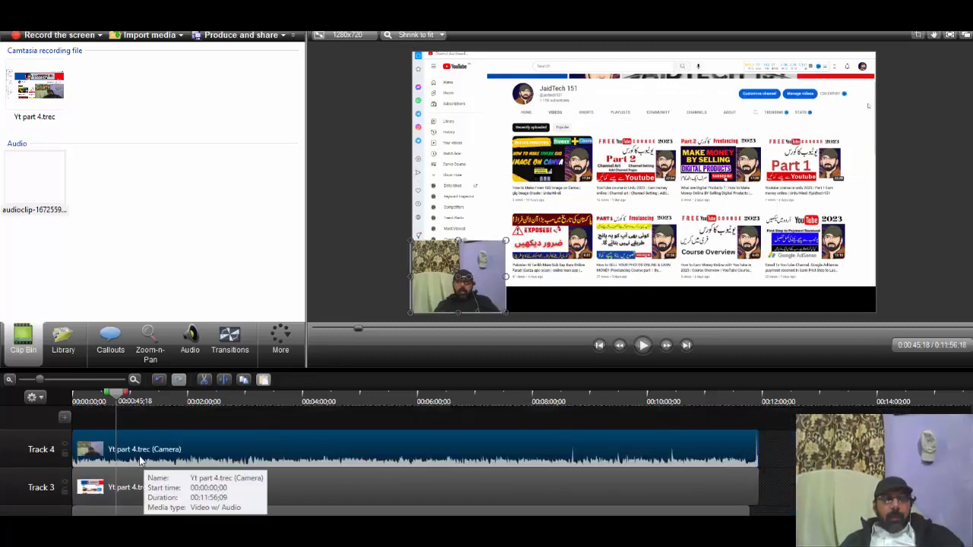
# Step: Play the opening seconds from 0:00:00;00 to check the picture and the doubled sound
pyautogui.moveTo(115, 395); pyautogui.dragTo(69, 402)
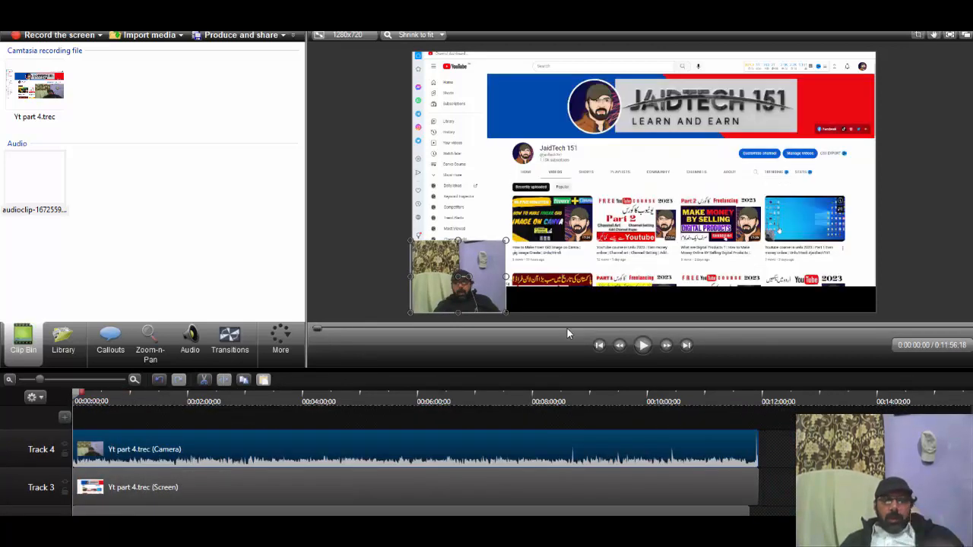
pyautogui.click(644, 348)
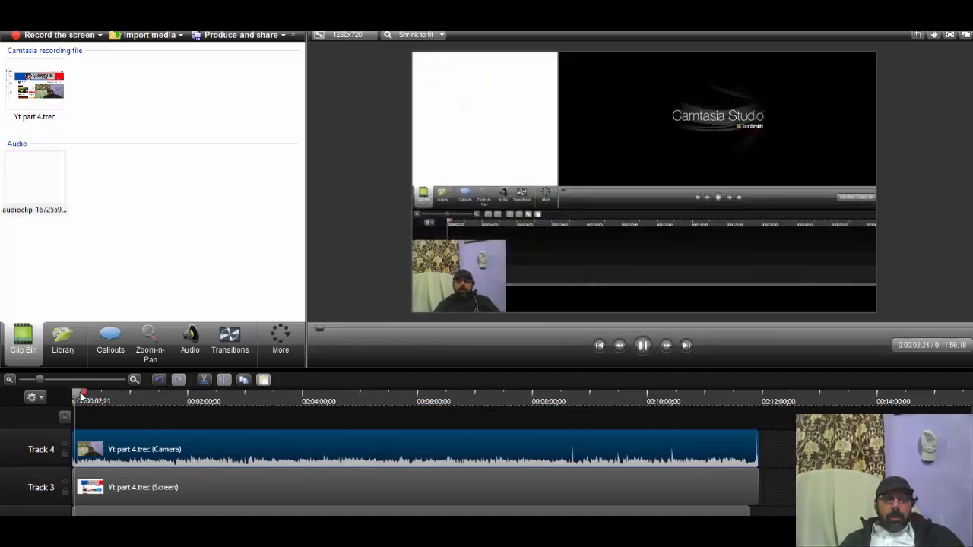
pyautogui.click(643, 345)
pyautogui.scroll(-1, 134, 462)
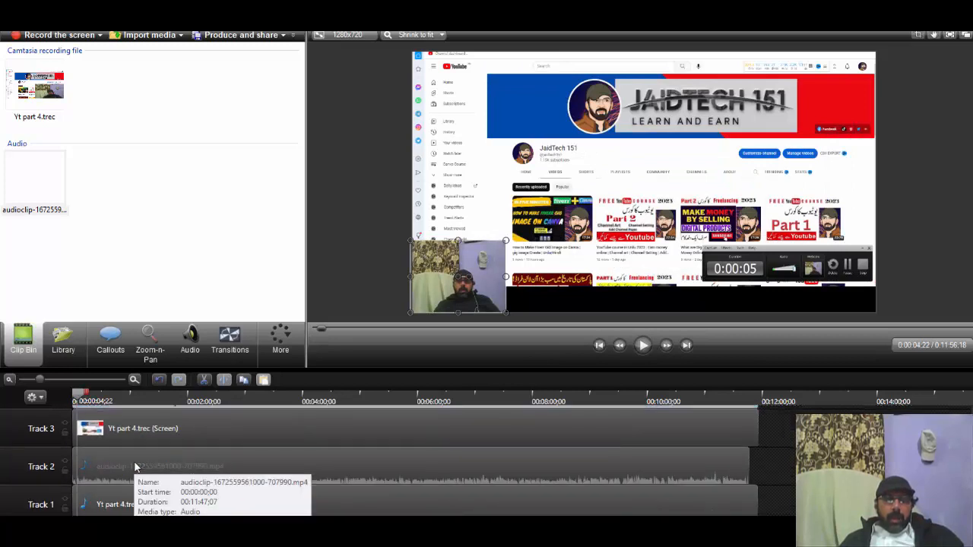
pyautogui.scroll(1, 133, 478)
pyautogui.scroll(-1, 134, 476)
pyautogui.scroll(1, 129, 456)
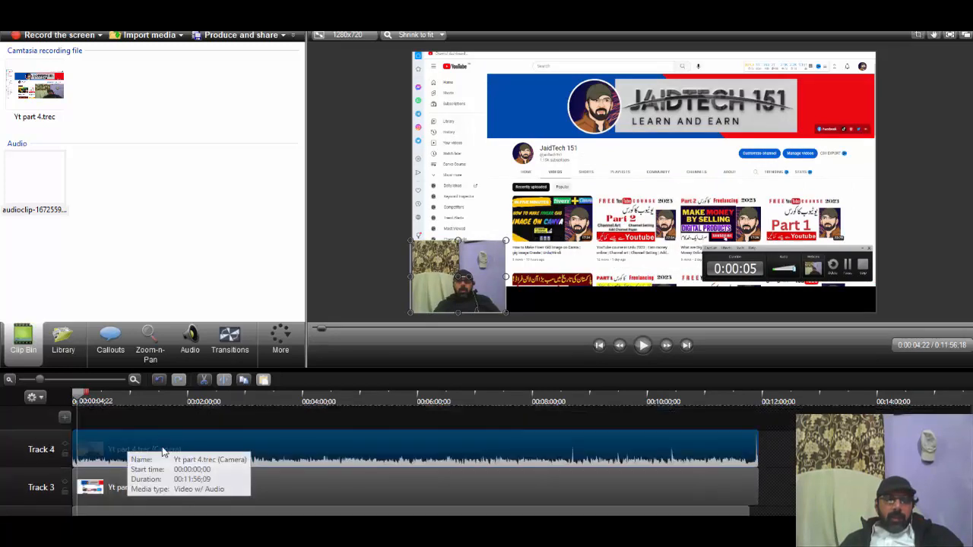
# Step: Edit the camera clip's audio and lower its volume all the way to silence it
pyautogui.rightClick(178, 449)
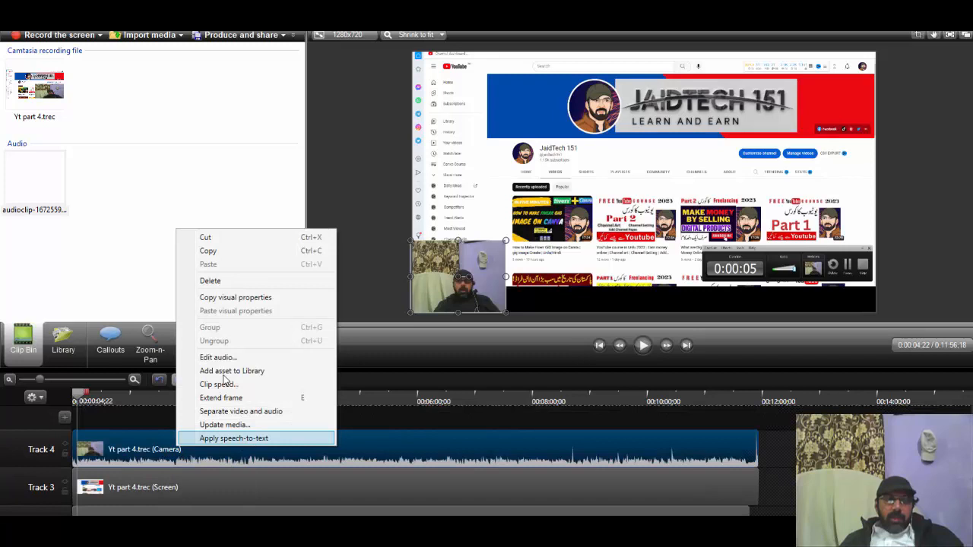
pyautogui.click(218, 359)
pyautogui.click(220, 447)
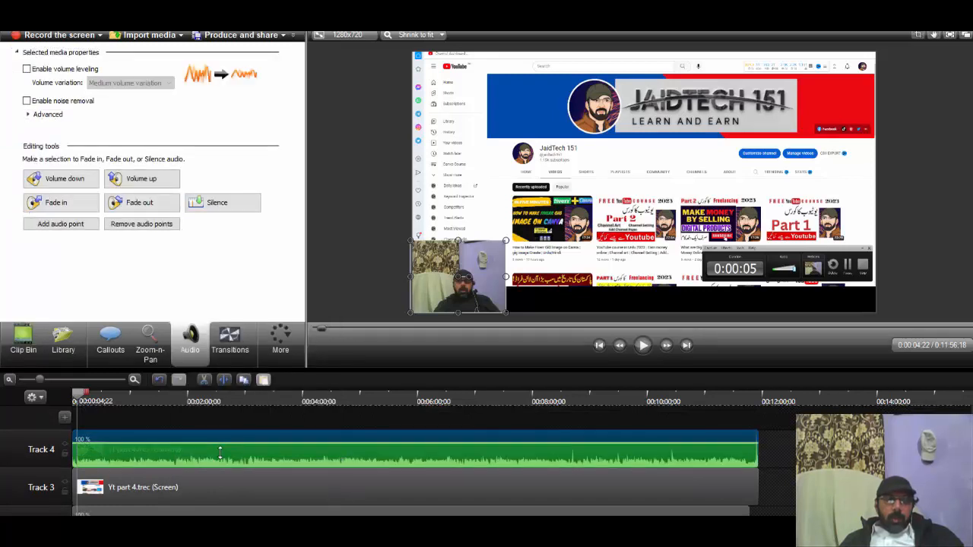
# Step: Raise the volume of the separate audio clip on Track 2 and play a short section to check it
pyautogui.scroll(-1, 221, 460)
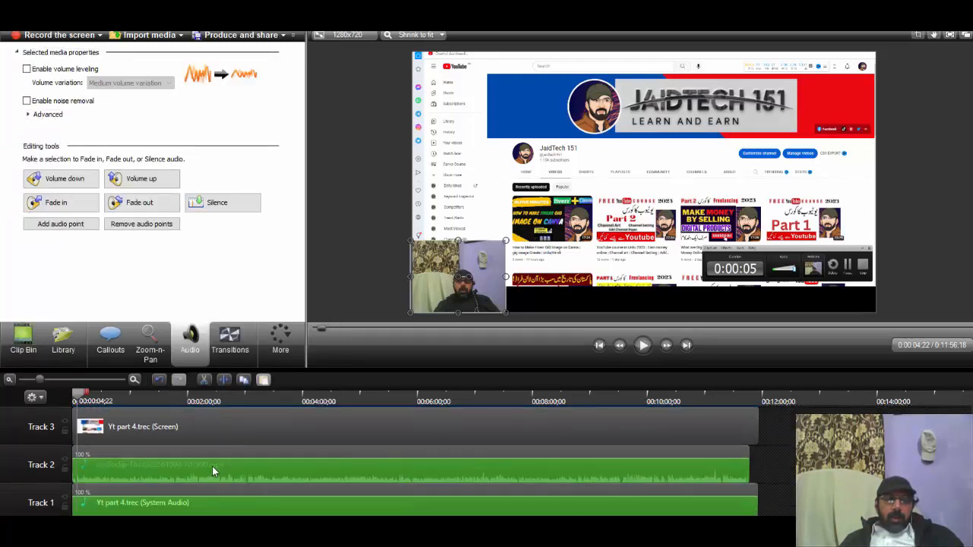
pyautogui.click(213, 457)
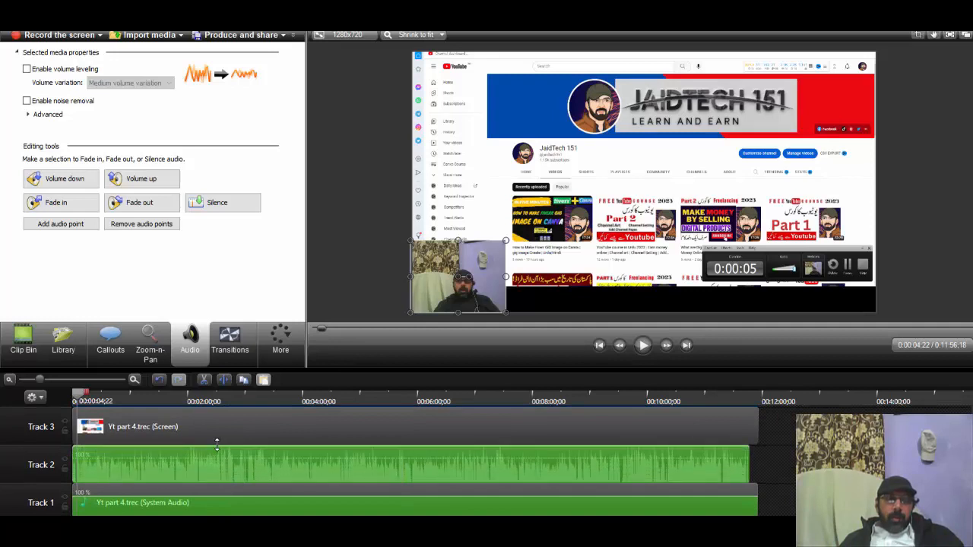
pyautogui.click(644, 345)
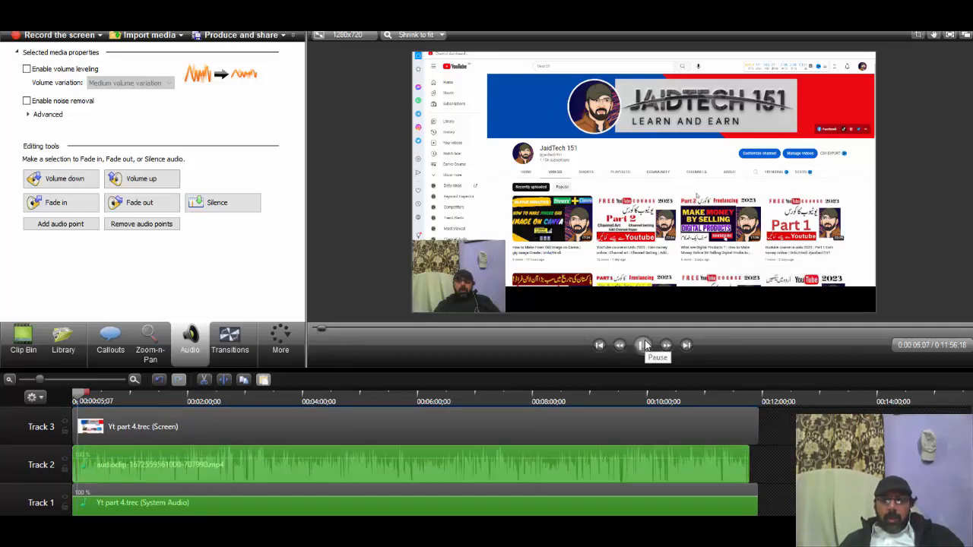
pyautogui.click(644, 345)
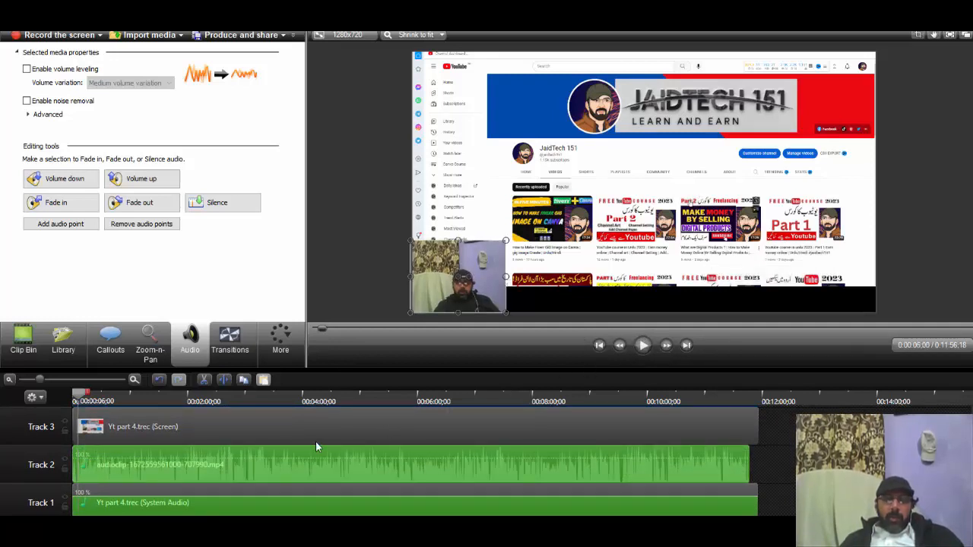
# Step: Set the playhead to 0:00:54;19 and split all tracks there
pyautogui.moveTo(84, 392); pyautogui.dragTo(128, 393)
pyautogui.rightClick(128, 396)
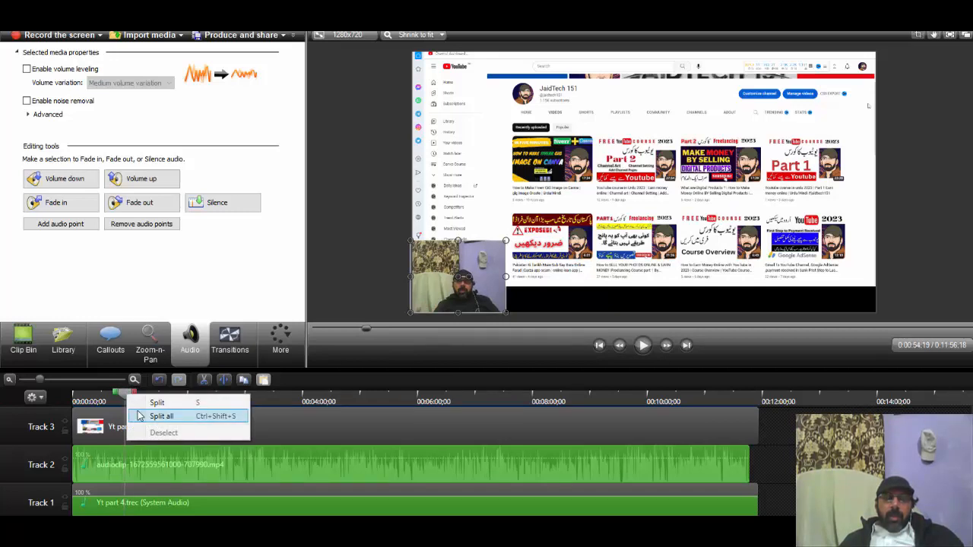
pyautogui.click(140, 417)
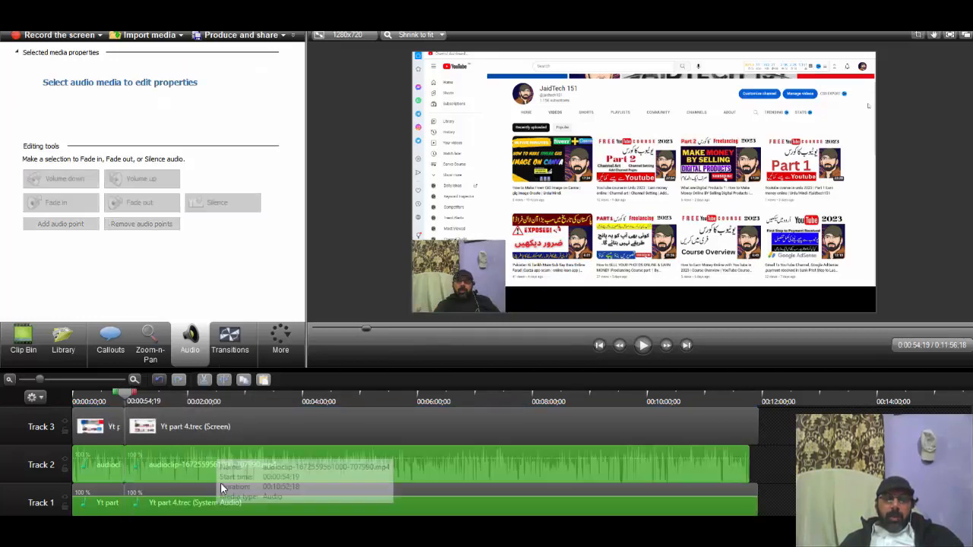
# Step: Shift the pieces after the split later on all four tracks to open a gap for an intro
pyautogui.scroll(3, 221, 489)
pyautogui.moveTo(229, 451); pyautogui.dragTo(289, 453)
pyautogui.moveTo(238, 485); pyautogui.dragTo(347, 484)
pyautogui.moveTo(356, 447); pyautogui.dragTo(445, 462)
pyautogui.scroll(-2, 262, 460)
pyautogui.moveTo(254, 460); pyautogui.dragTo(393, 465)
pyautogui.moveTo(306, 495); pyautogui.dragTo(436, 498)
pyautogui.scroll(2, 150, 464)
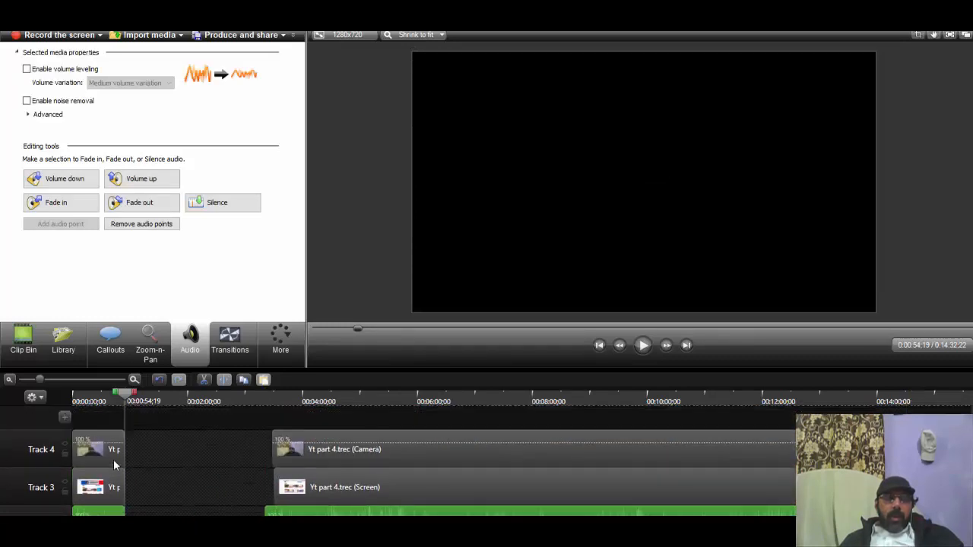
# Step: Insert library clip 1 on Track 4 right after the first camera piece, and bring the second camera piece up against its end
pyautogui.click(64, 342)
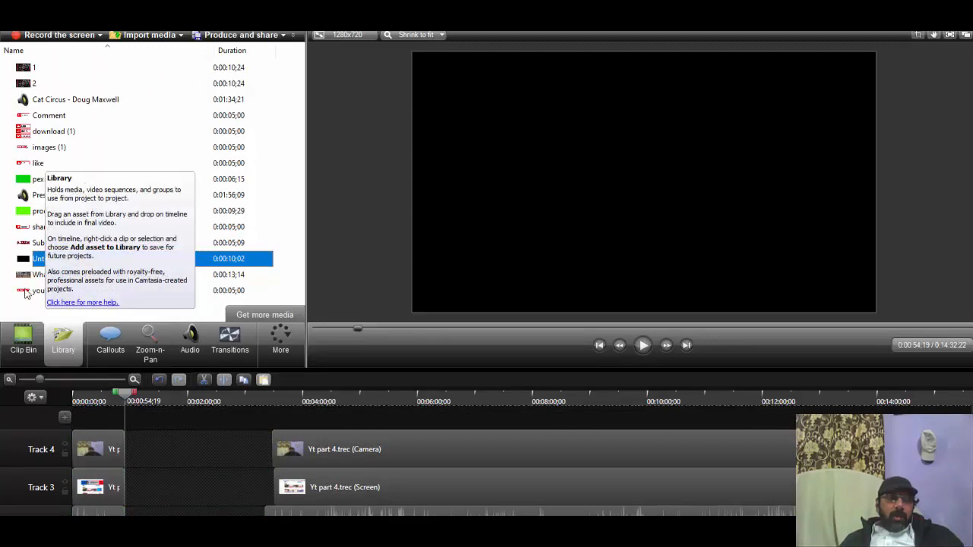
pyautogui.click(24, 180)
pyautogui.moveTo(26, 68); pyautogui.dragTo(100, 376)
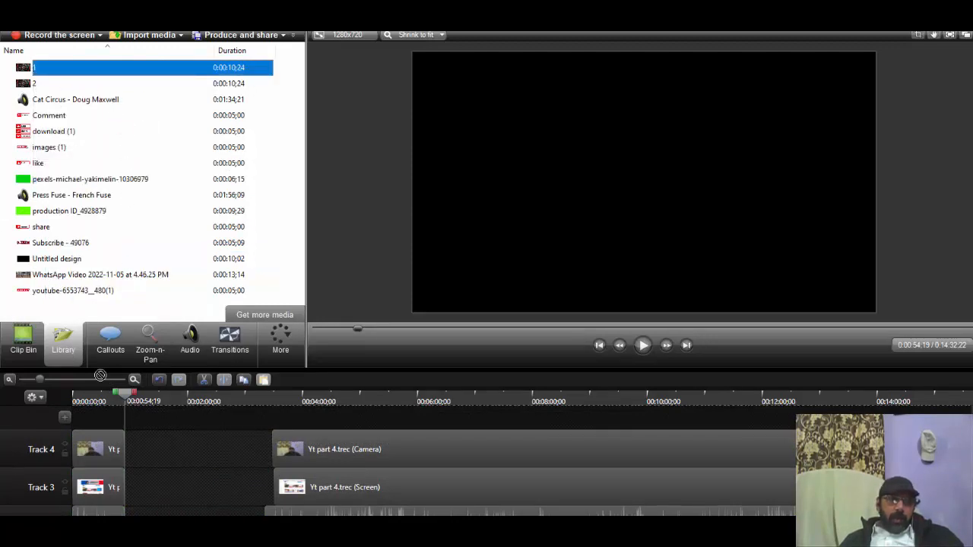
pyautogui.moveTo(152, 449); pyautogui.dragTo(127, 458)
pyautogui.moveTo(348, 449); pyautogui.dragTo(203, 455)
# Step: Resize and position the inserted intro clip to fill the 1280x720 canvas, and play it briefly to check
pyautogui.click(585, 233)
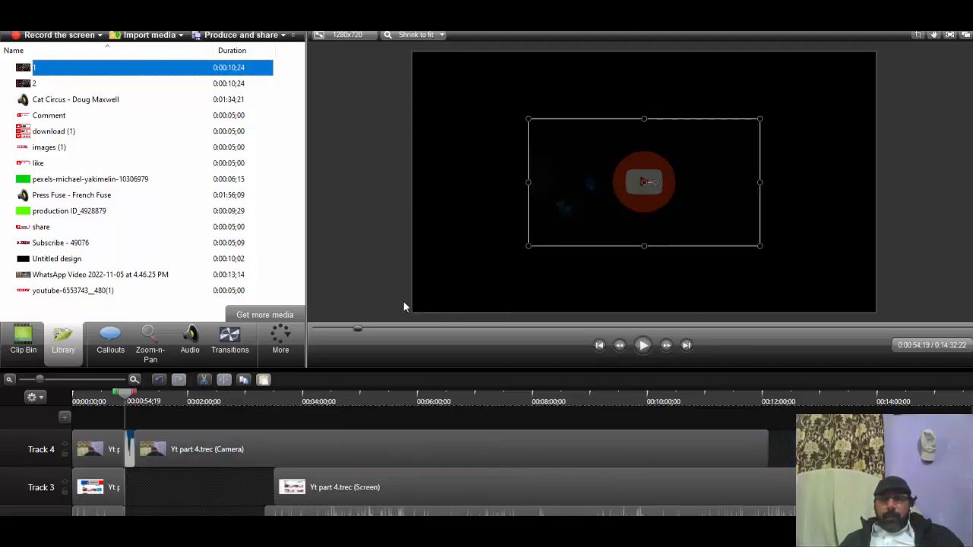
pyautogui.moveTo(679, 197); pyautogui.dragTo(552, 120)
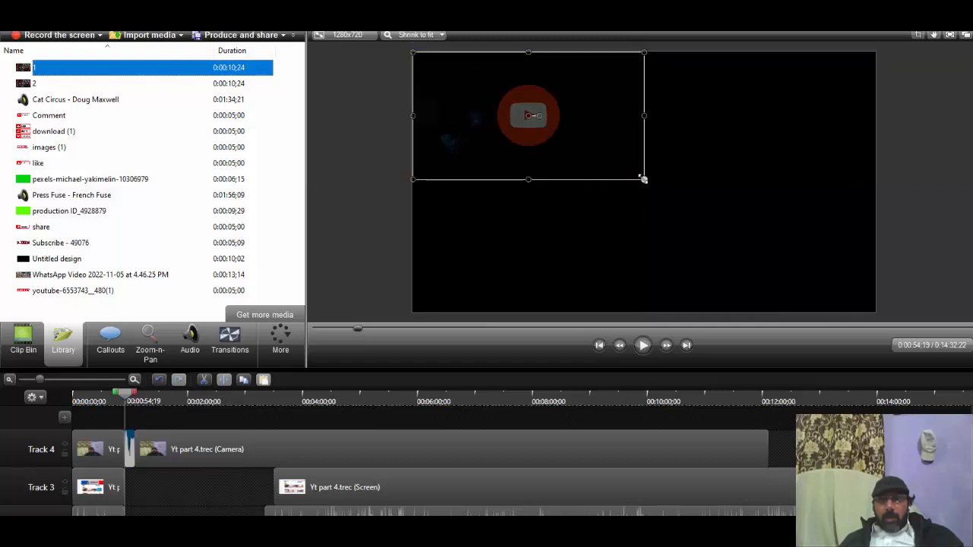
pyautogui.moveTo(643, 180); pyautogui.dragTo(882, 310)
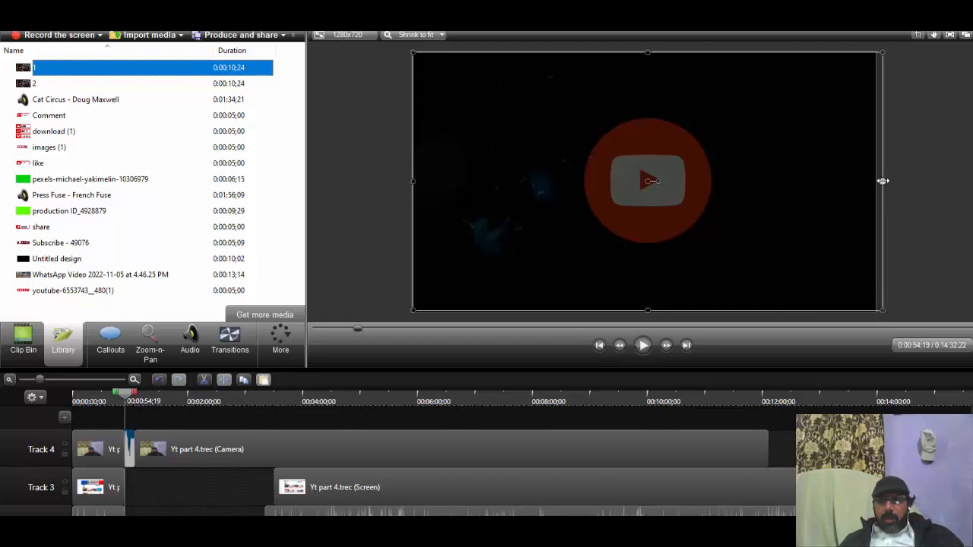
pyautogui.moveTo(883, 181); pyautogui.dragTo(875, 183)
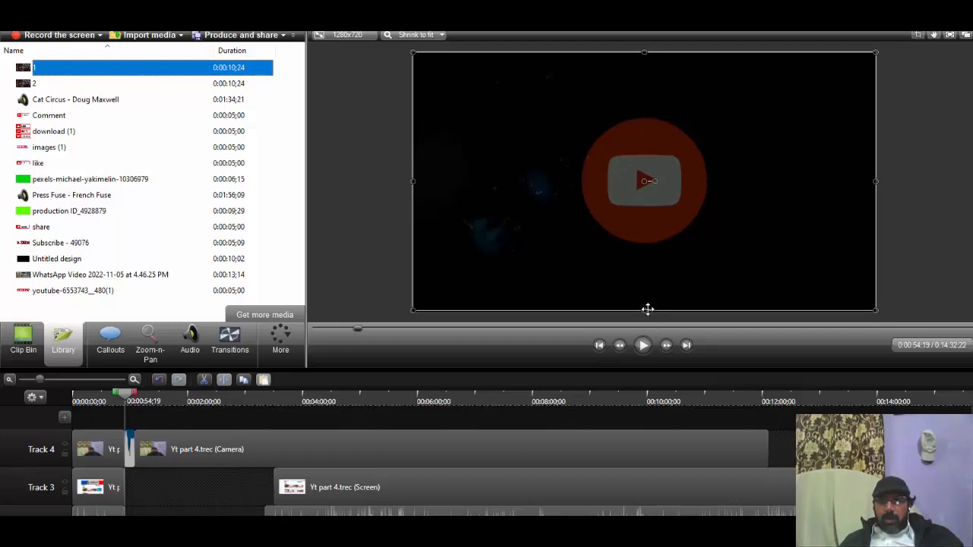
pyautogui.moveTo(647, 309); pyautogui.dragTo(647, 310)
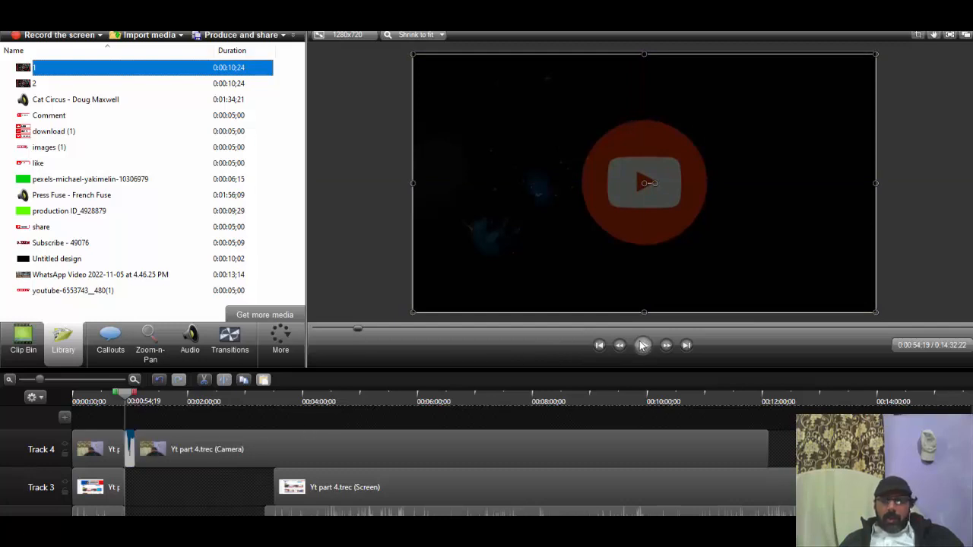
pyautogui.click(642, 345)
pyautogui.click(643, 344)
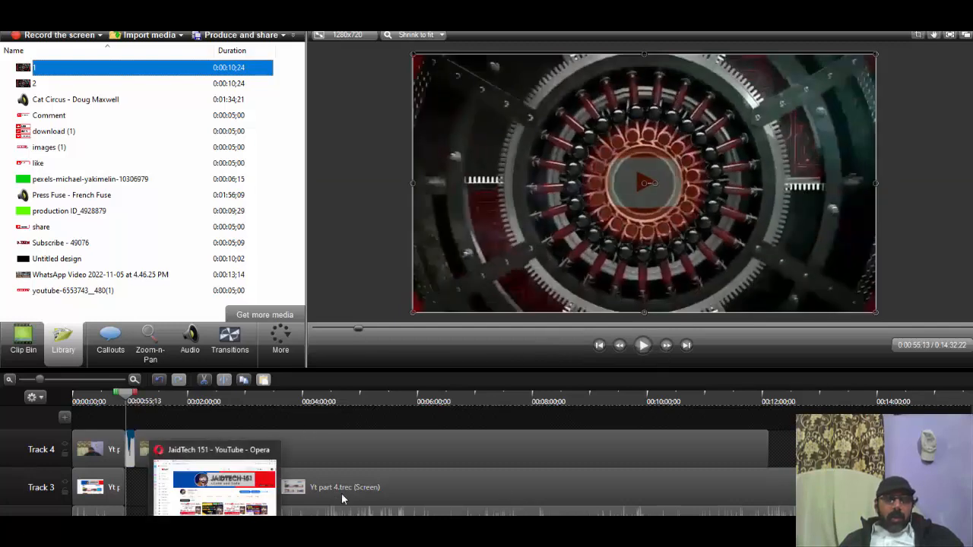
# Step: Move the second screen, Track 2 audio and system audio pieces earlier to start where the intro clip ends
pyautogui.click(258, 470)
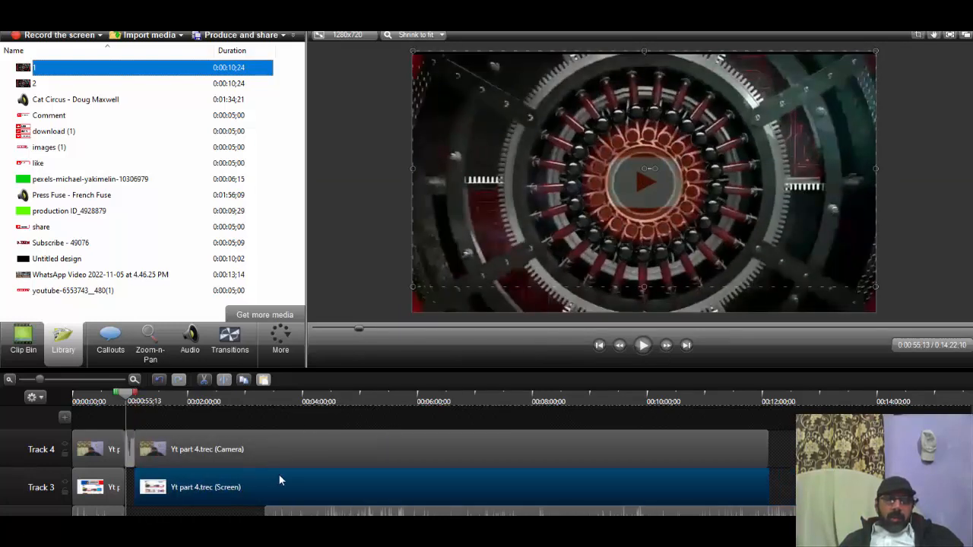
pyautogui.scroll(-2, 336, 467)
pyautogui.click(218, 477)
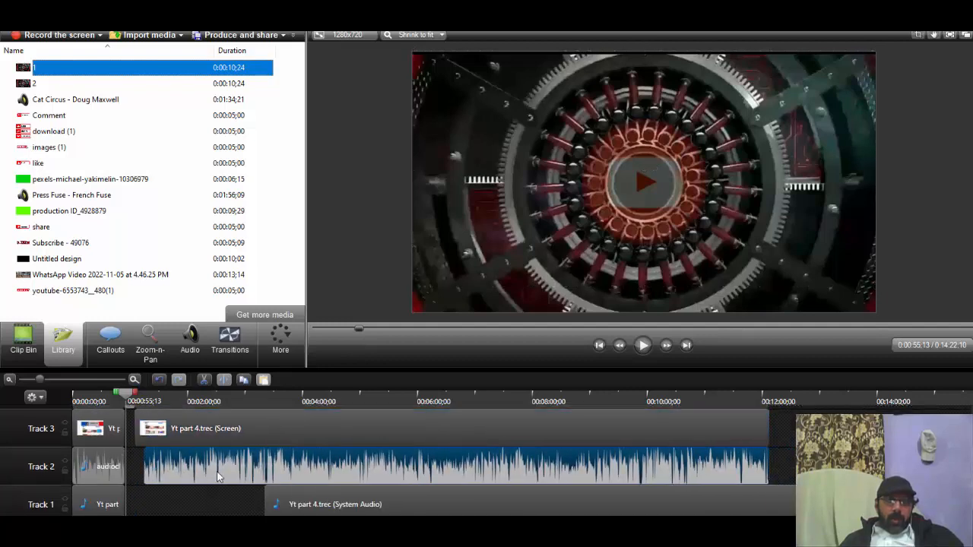
pyautogui.moveTo(217, 477); pyautogui.dragTo(210, 477)
pyautogui.moveTo(335, 511); pyautogui.dragTo(205, 511)
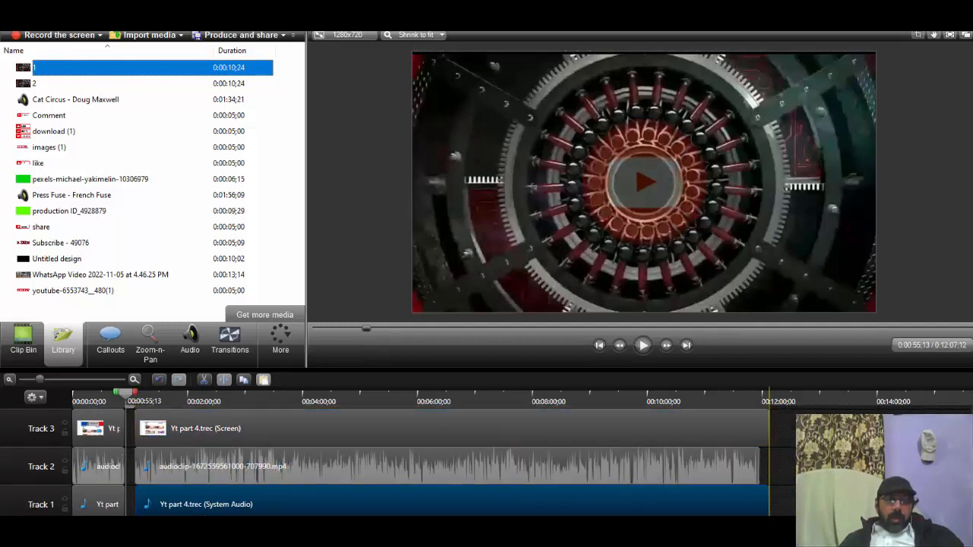
# Step: Set the playhead to 0:11:58;01, where the Track 2 audio ends, and split all tracks there
pyautogui.moveTo(125, 397); pyautogui.dragTo(749, 397)
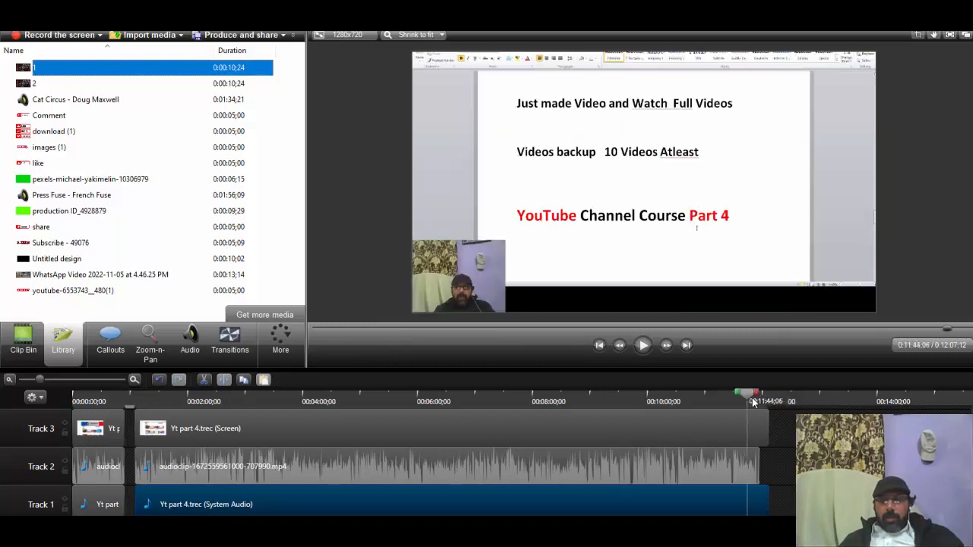
pyautogui.scroll(2, 766, 433)
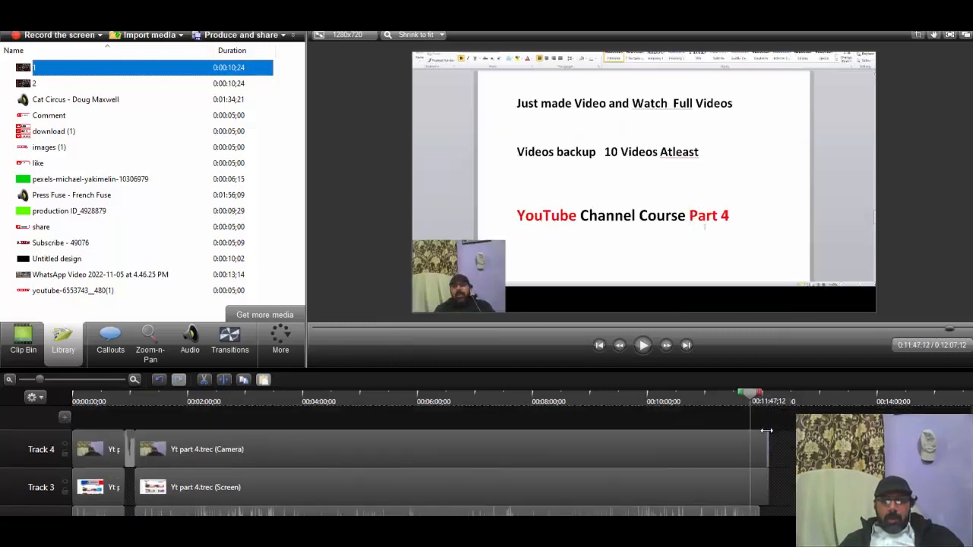
pyautogui.moveTo(760, 398); pyautogui.dragTo(768, 401)
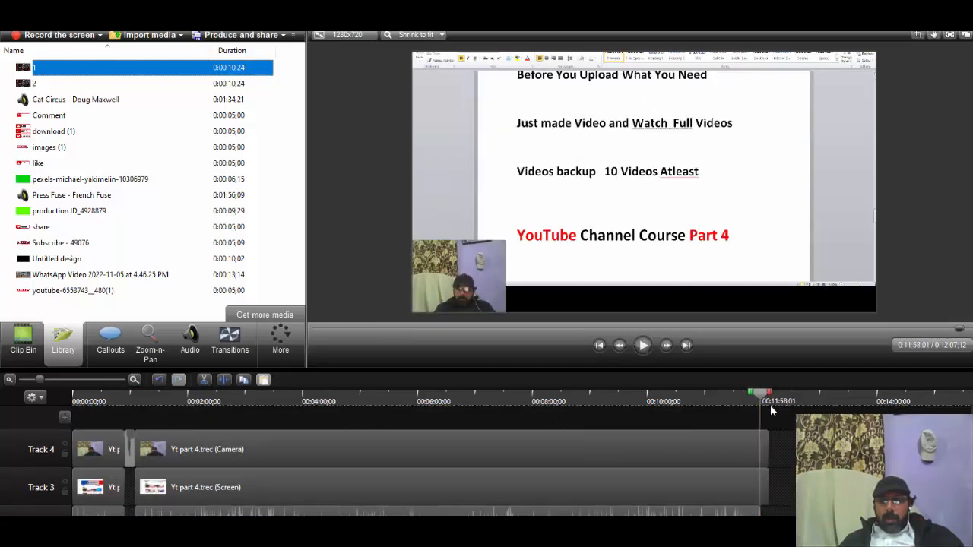
pyautogui.rightClick(767, 417)
# Step: Delete the short trailing pieces after the split from the system audio, screen and camera tracks
pyautogui.scroll(-2, 793, 513)
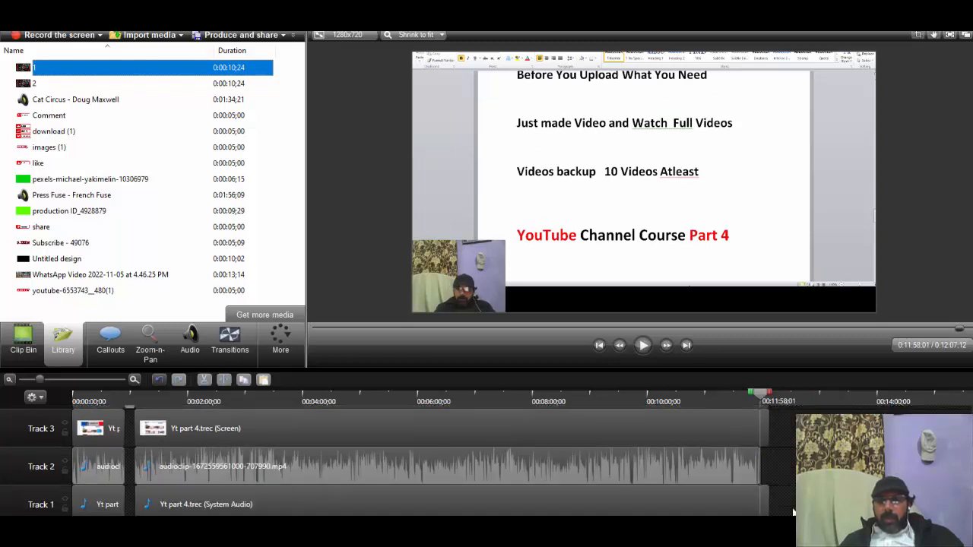
pyautogui.click(766, 511)
pyautogui.press('Delete')
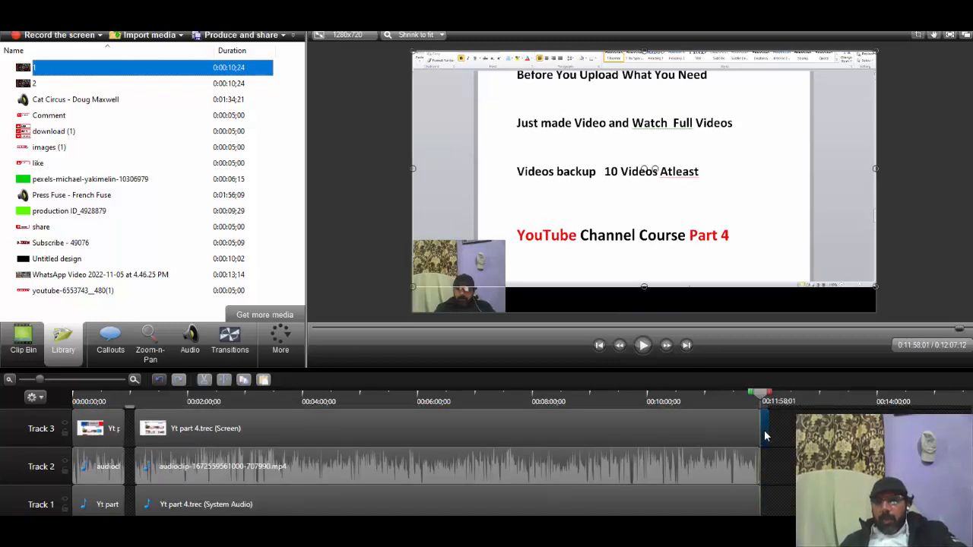
pyautogui.scroll(2, 774, 479)
pyautogui.click(764, 458)
pyautogui.press('Delete')
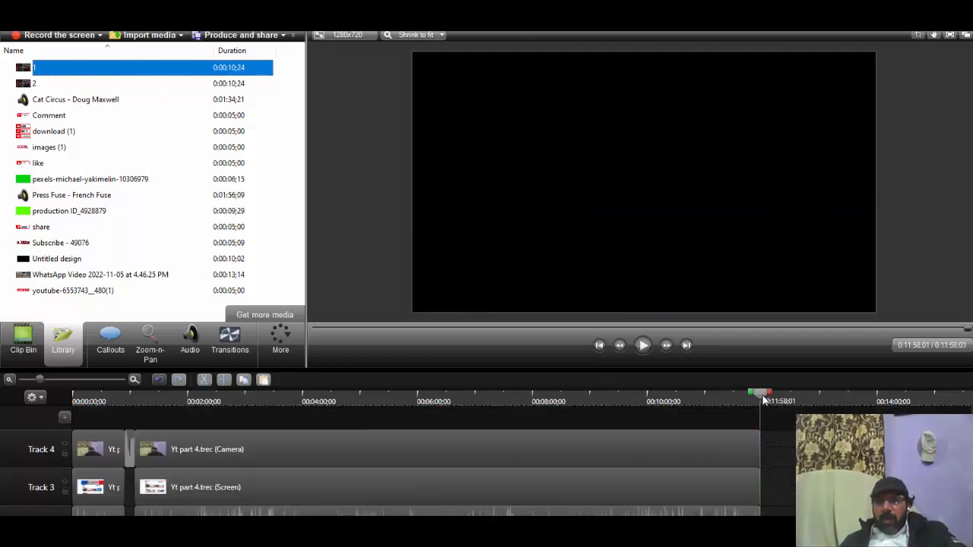
# Step: Apply the Cube rotate transition where the first camera clip meets the intro clip on Track 4, at about 0:00:54;19
pyautogui.moveTo(762, 395); pyautogui.dragTo(4, 470)
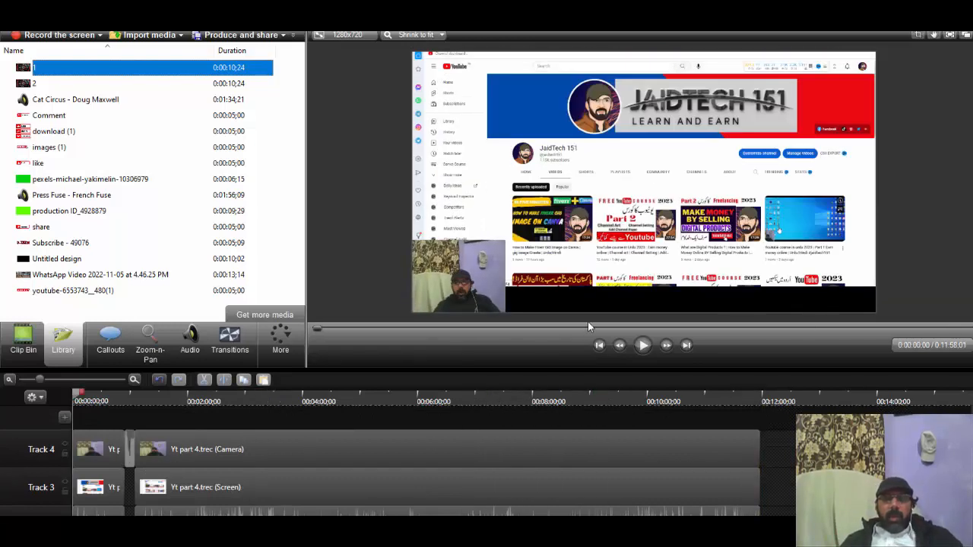
pyautogui.click(6, 363)
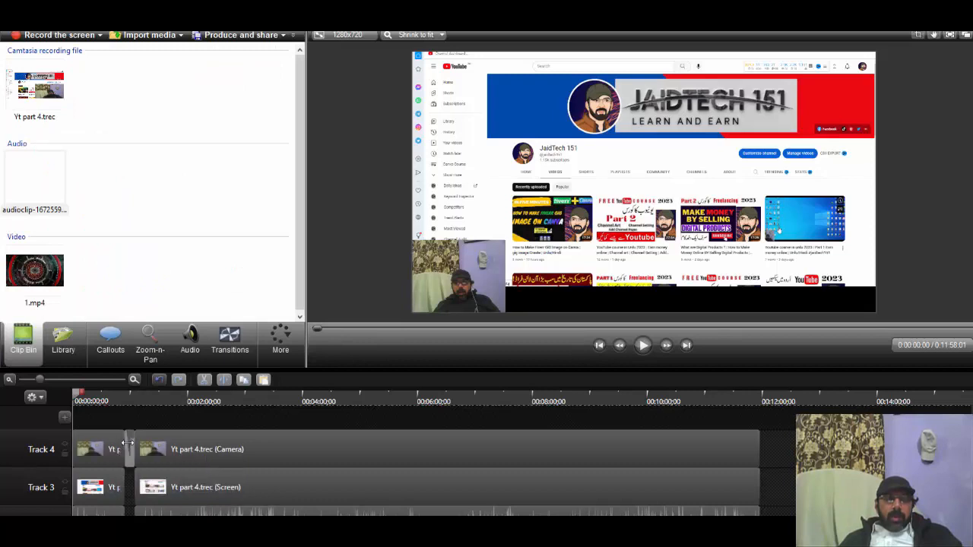
pyautogui.click(100, 396)
pyautogui.click(124, 396)
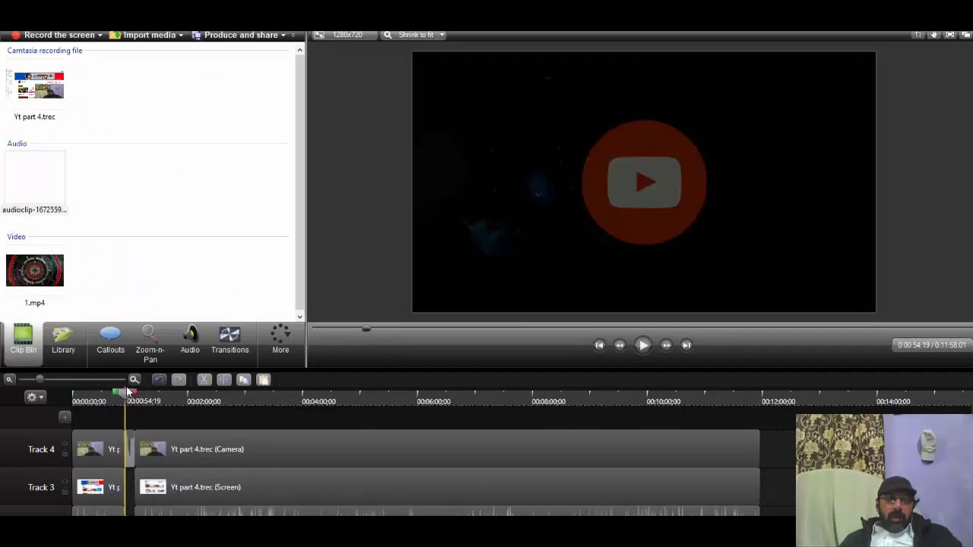
pyautogui.click(128, 445)
pyautogui.click(230, 341)
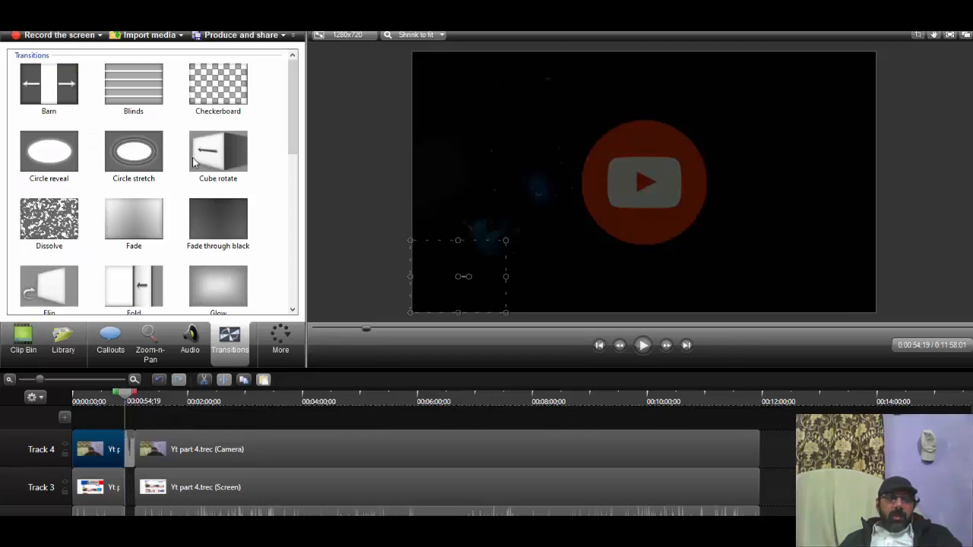
pyautogui.moveTo(194, 161); pyautogui.dragTo(128, 475)
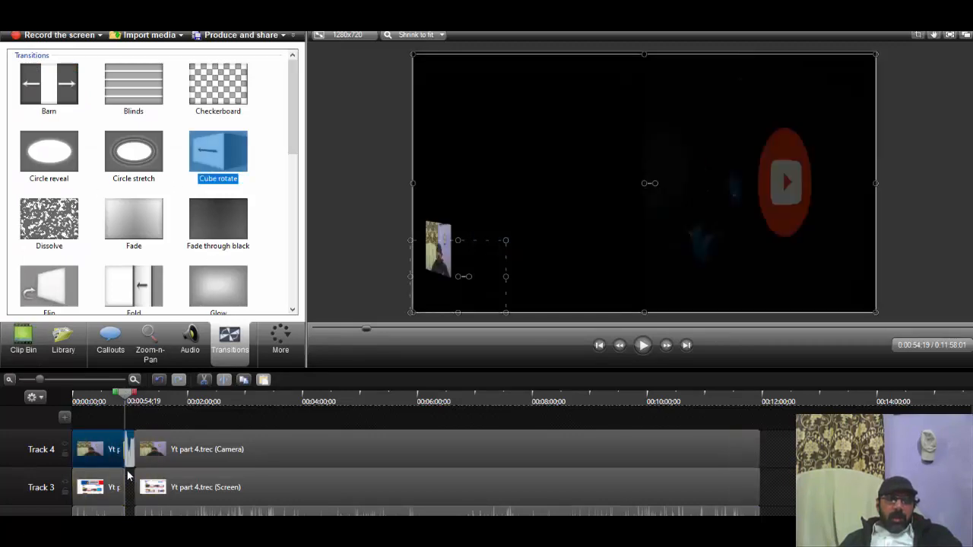
# Step: Play the Cube rotate transition into the intro clip twice, starting from 0:00:54;04
pyautogui.click(127, 395)
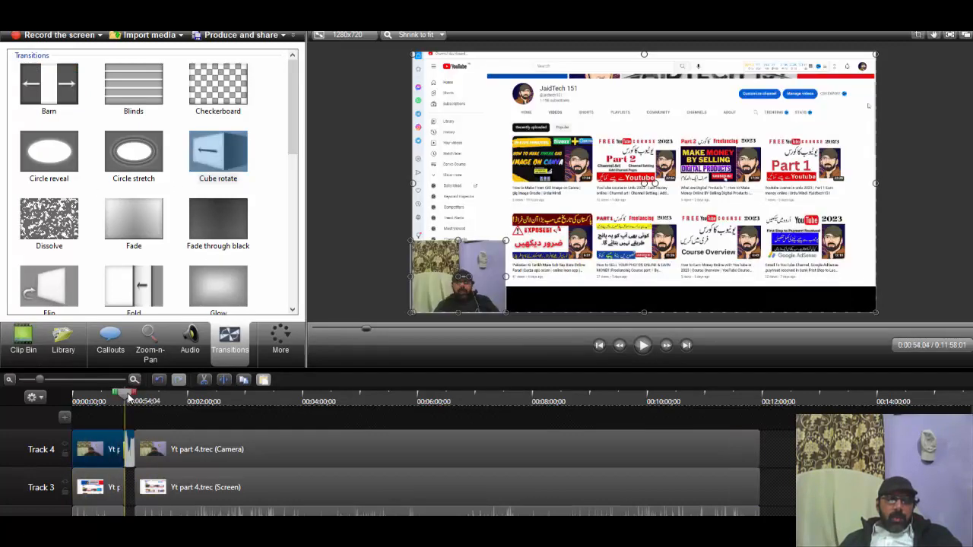
pyautogui.moveTo(127, 397)
pyautogui.mouseDown()
pyautogui.moveTo(104, 395)
pyautogui.moveTo(123, 400)
pyautogui.mouseUp()
pyautogui.scroll(7, 124, 401)
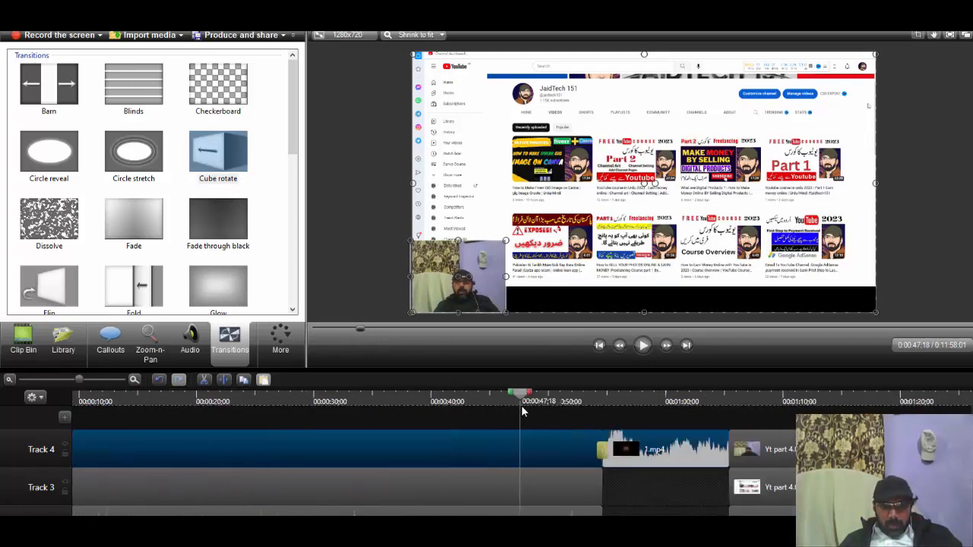
pyautogui.moveTo(522, 395); pyautogui.dragTo(597, 397)
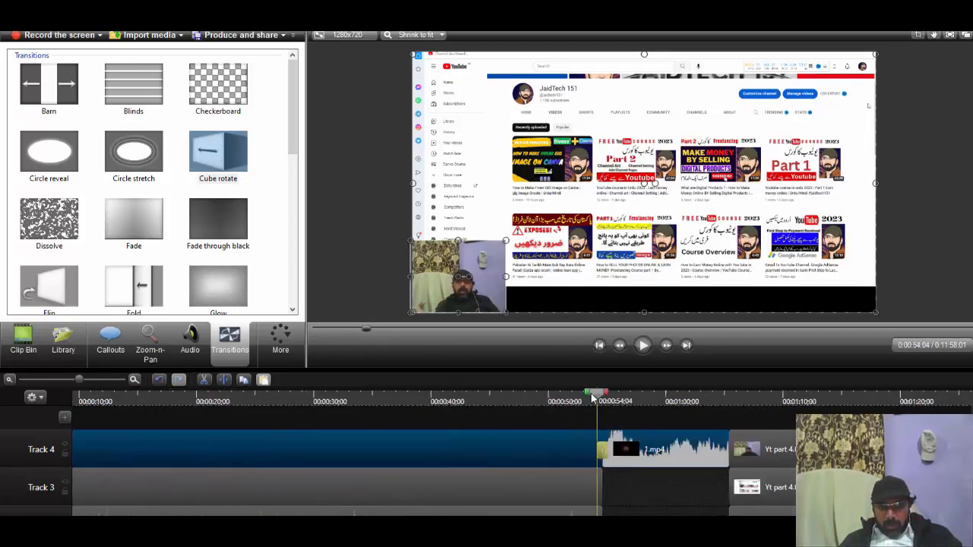
pyautogui.click(643, 345)
pyautogui.click(644, 345)
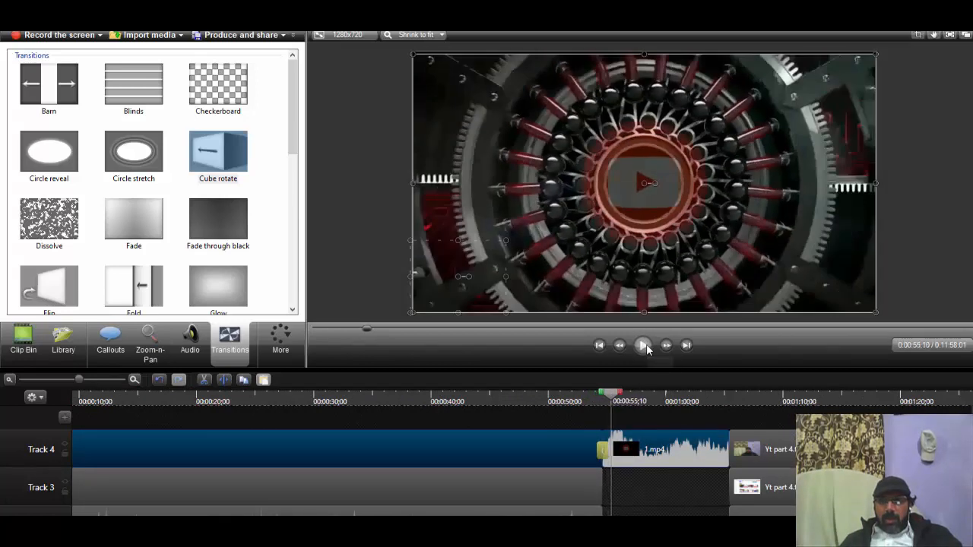
pyautogui.moveTo(612, 395); pyautogui.dragTo(598, 397)
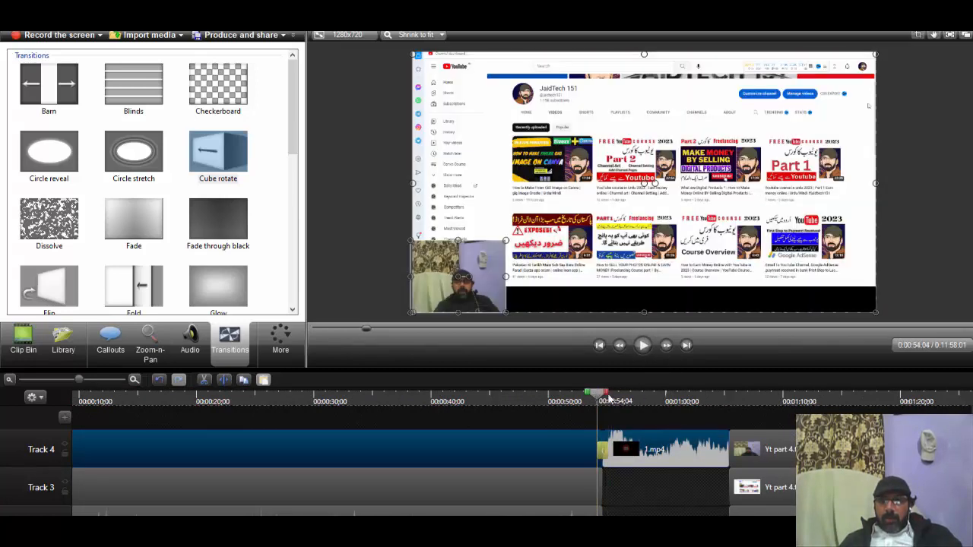
pyautogui.click(643, 345)
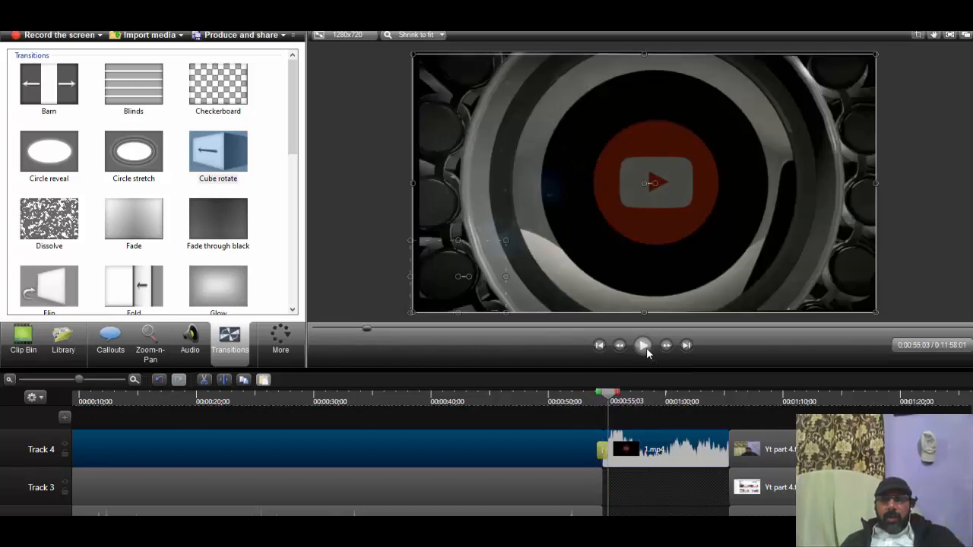
pyautogui.click(643, 345)
# Step: Replace the transition before the intro clip with Circle stretch and play it back to check
pyautogui.moveTo(139, 174); pyautogui.dragTo(600, 451)
pyautogui.moveTo(612, 393)
pyautogui.mouseDown()
pyautogui.moveTo(590, 397)
pyautogui.moveTo(601, 401)
pyautogui.mouseUp()
pyautogui.click(643, 346)
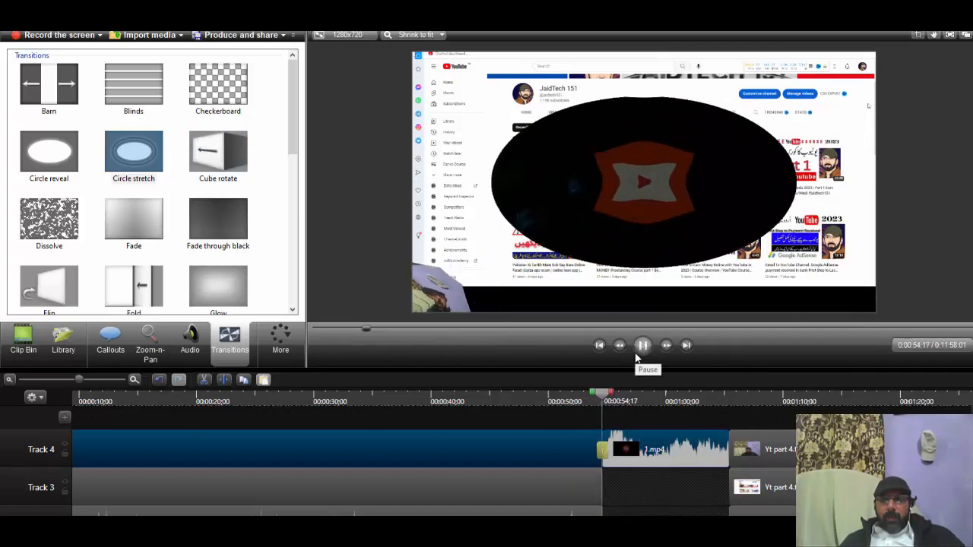
pyautogui.click(642, 346)
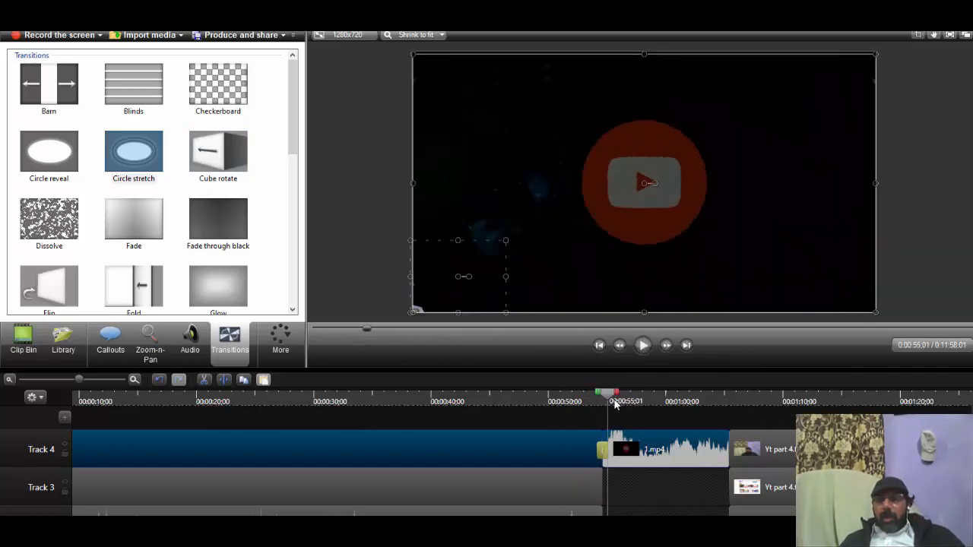
# Step: View the Cursor Effects options for the selected Track 4 clips
pyautogui.scroll(-5, 612, 398)
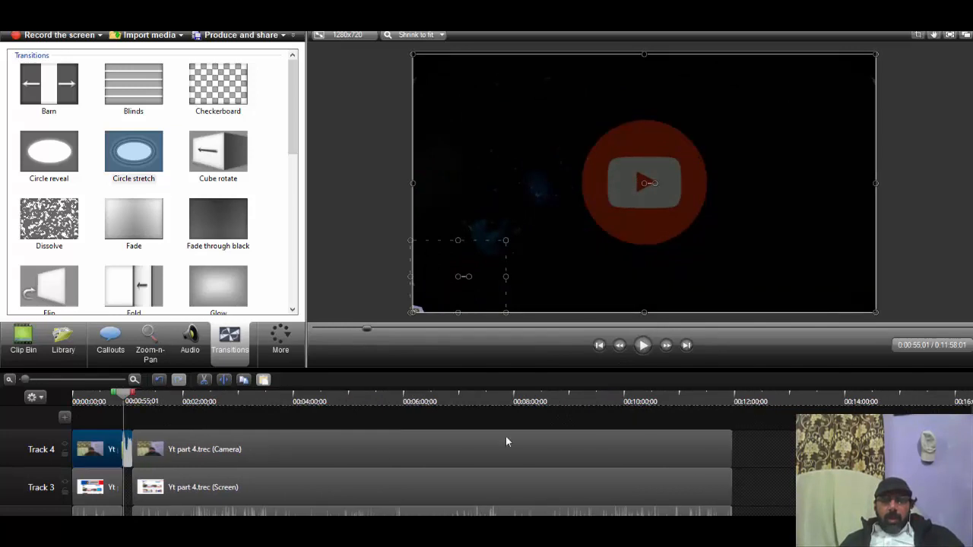
pyautogui.scroll(-2, 365, 459)
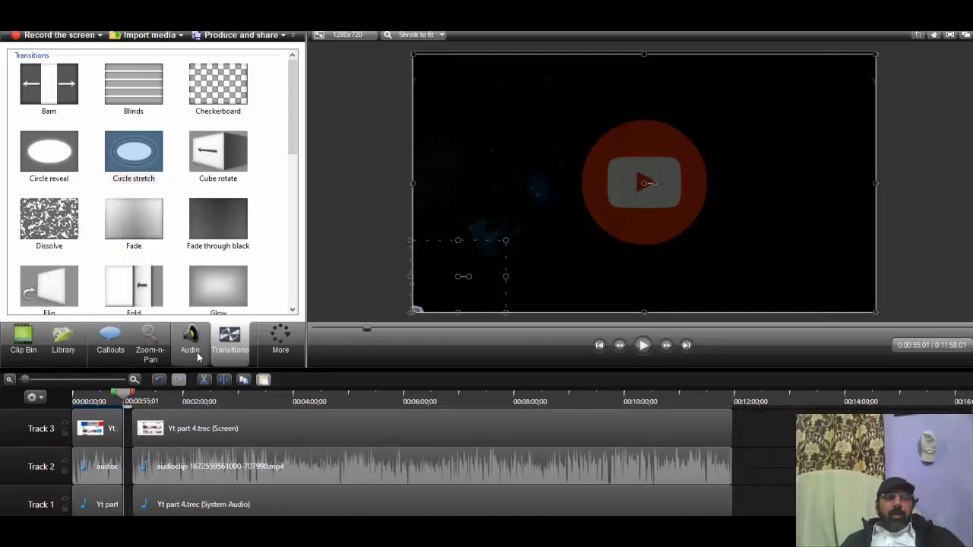
pyautogui.click(280, 340)
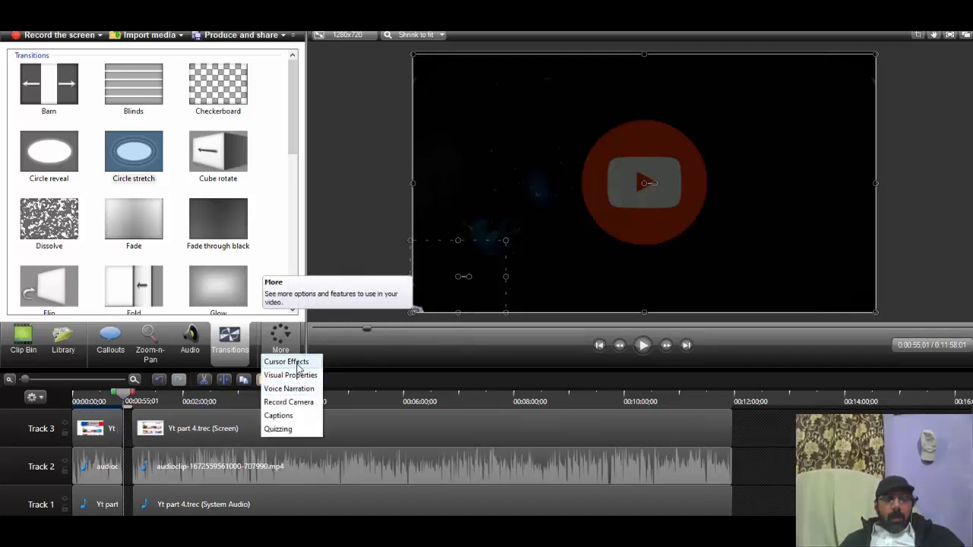
pyautogui.click(287, 362)
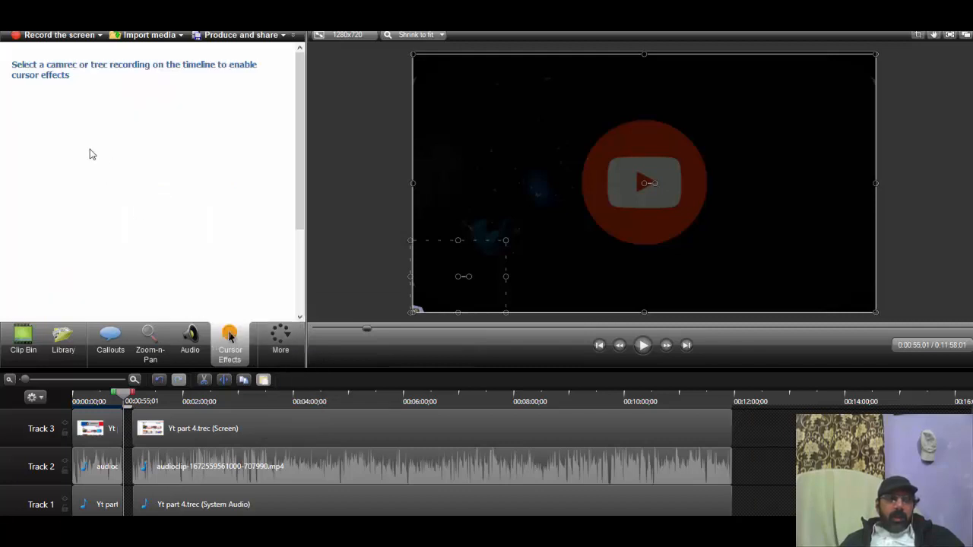
# Step: Show the Visual Properties of the selected clips and move the playhead to 0:01:05;13, at the end of the intro
pyautogui.click(286, 346)
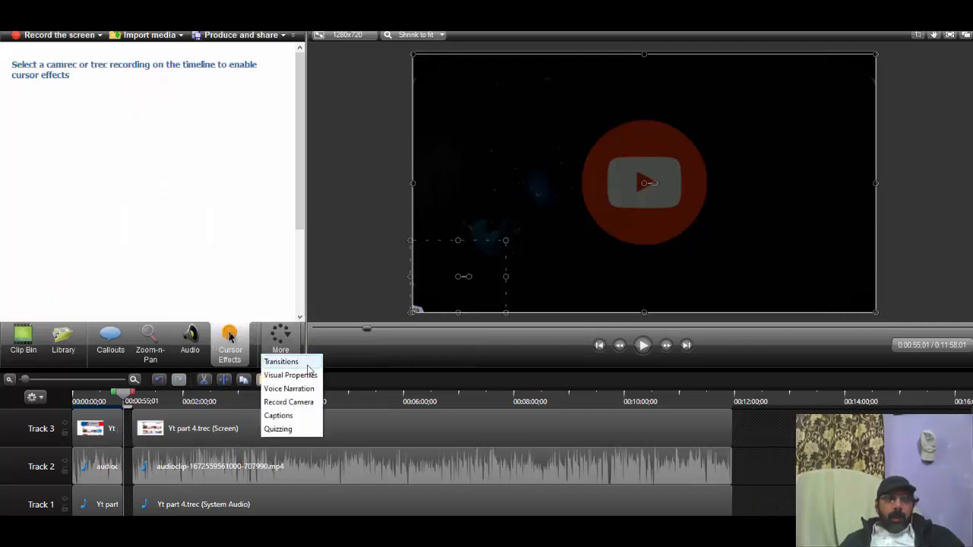
pyautogui.click(307, 376)
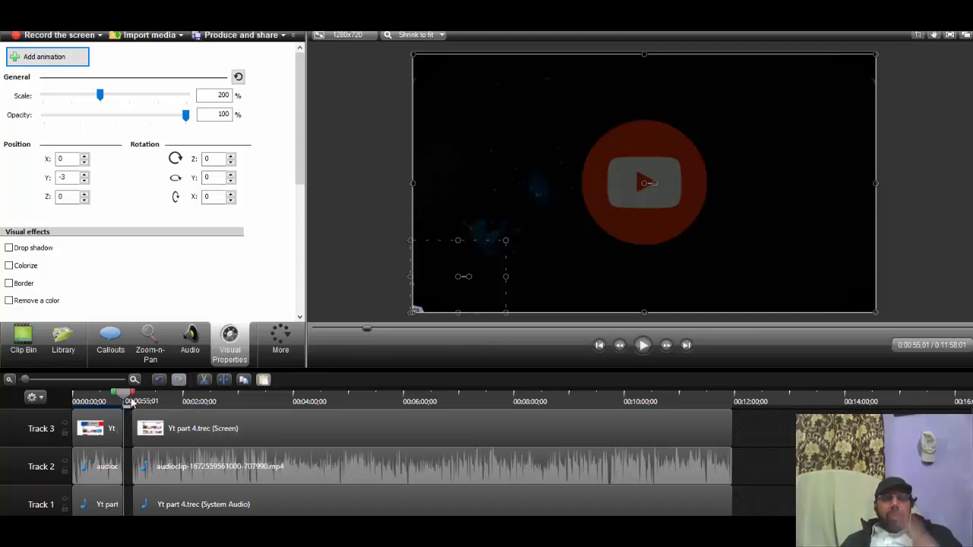
pyautogui.moveTo(126, 398); pyautogui.dragTo(140, 394)
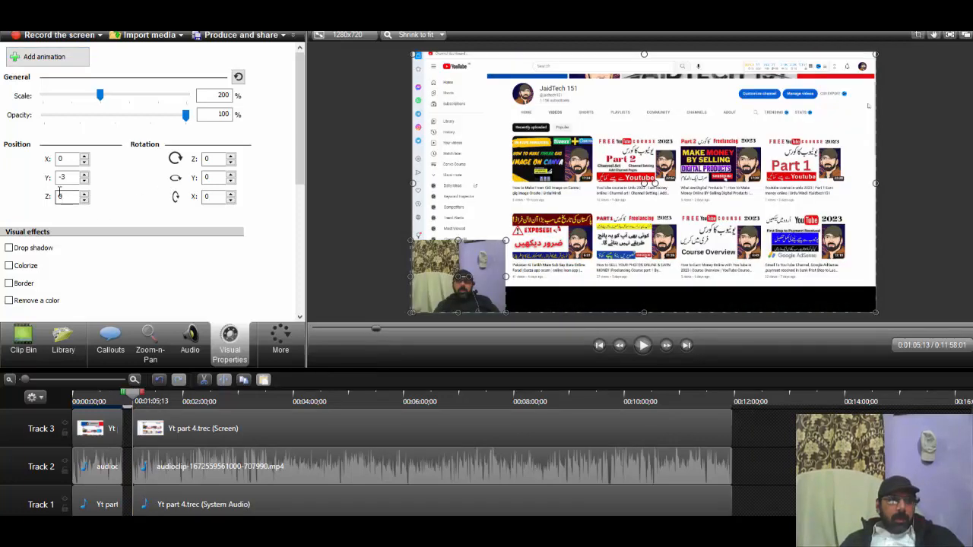
# Step: Try Z rotation values on the selected Track 4 clips, stepping up to about 5 and entering 180
pyautogui.click(231, 162)
pyautogui.click(231, 161)
pyautogui.click(231, 160)
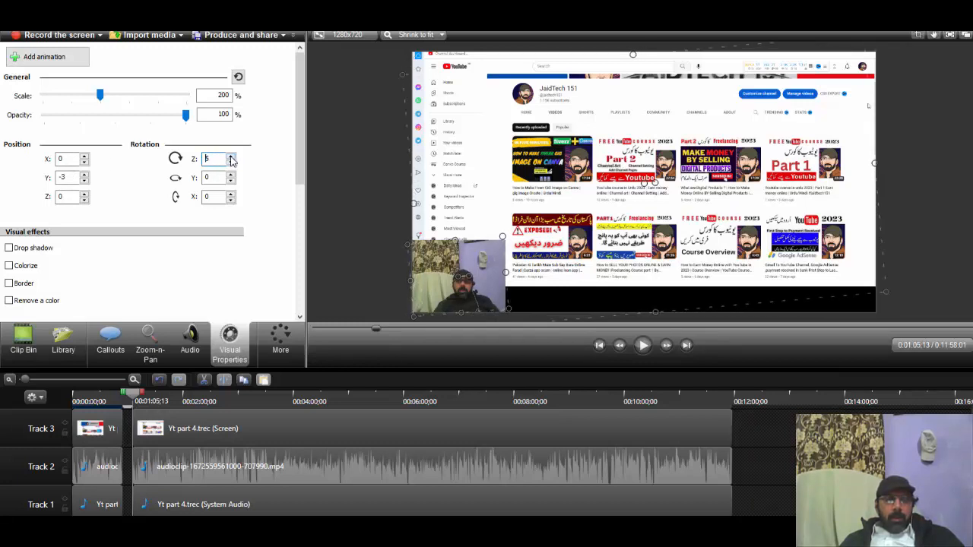
pyautogui.click(232, 160)
pyautogui.click(231, 160)
pyautogui.press('BackSpace')
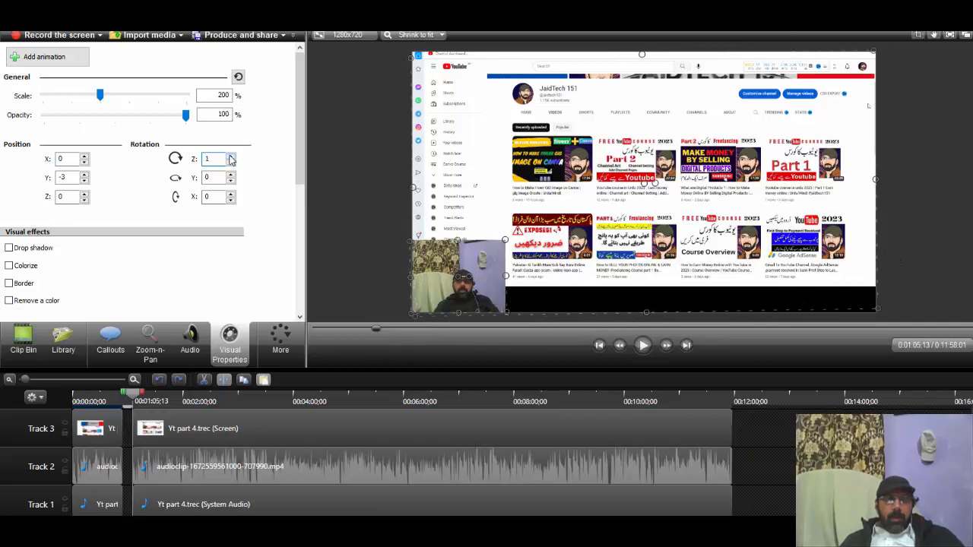
pyautogui.write('1')
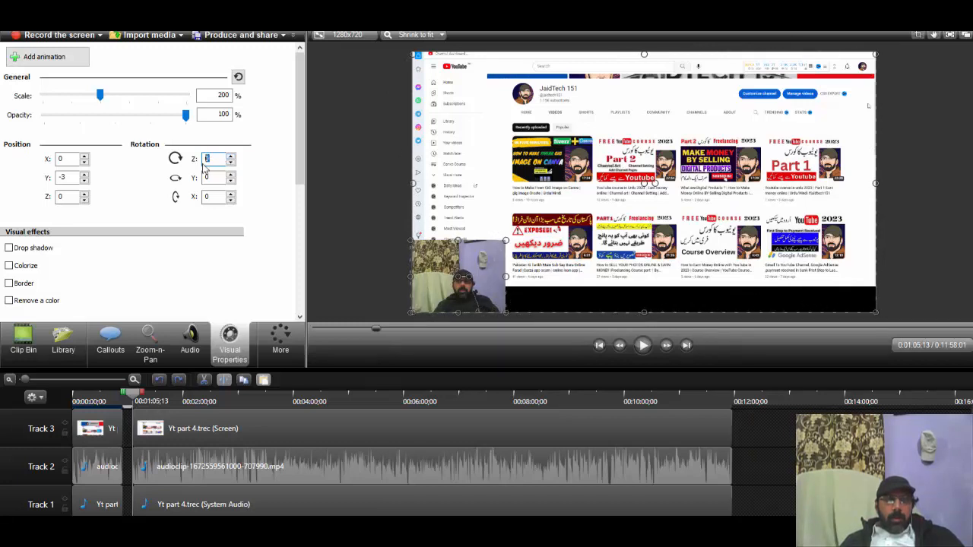
pyautogui.write('80')
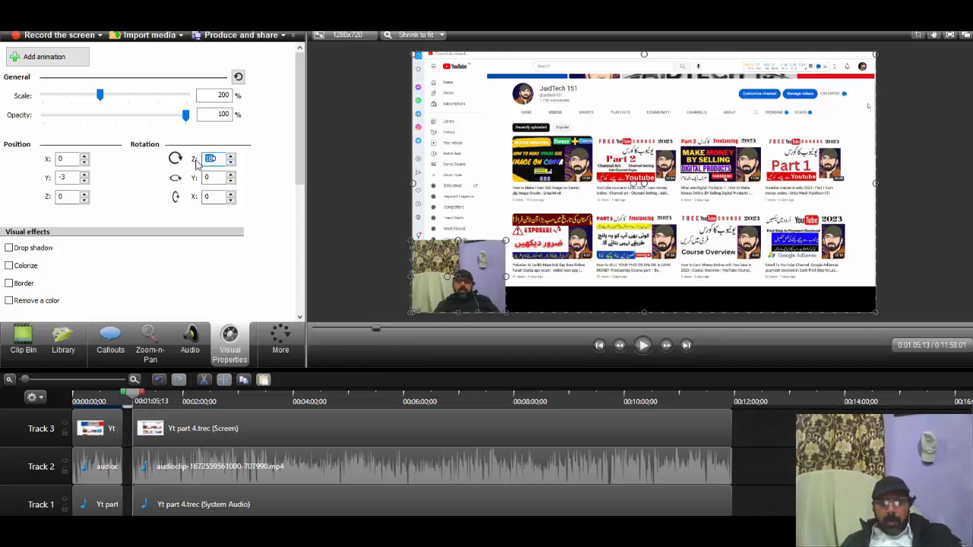
# Step: Set the selected Track 4 clips' Z rotation to 90, lower it to 88, and set their Y rotation to 90
pyautogui.write('90')
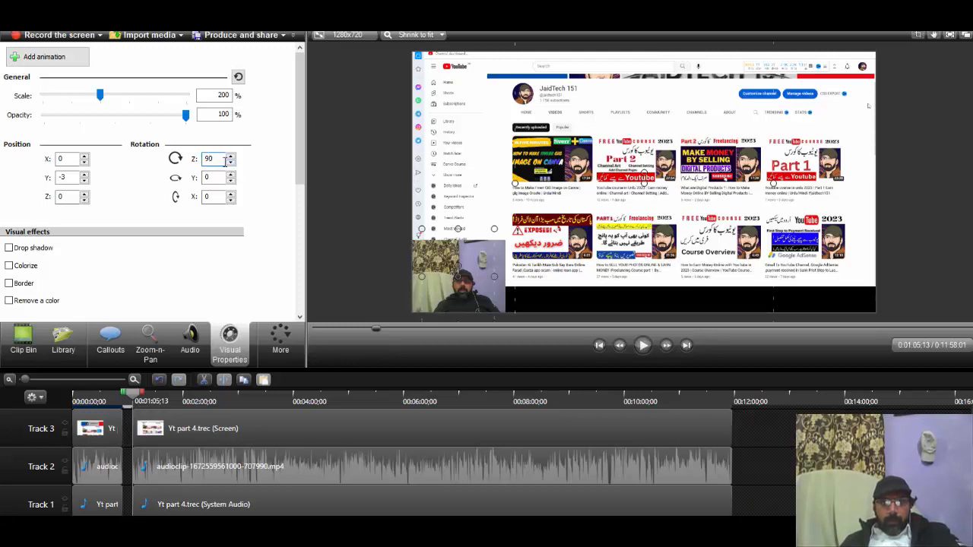
pyautogui.click(231, 163)
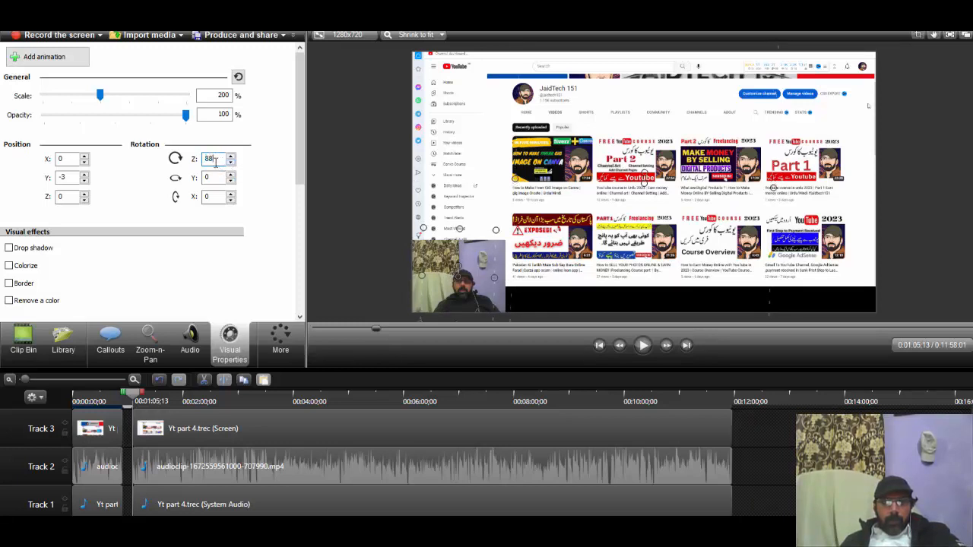
pyautogui.moveTo(216, 160); pyautogui.dragTo(133, 164)
pyautogui.press('BackSpace')
pyautogui.press('Tab')
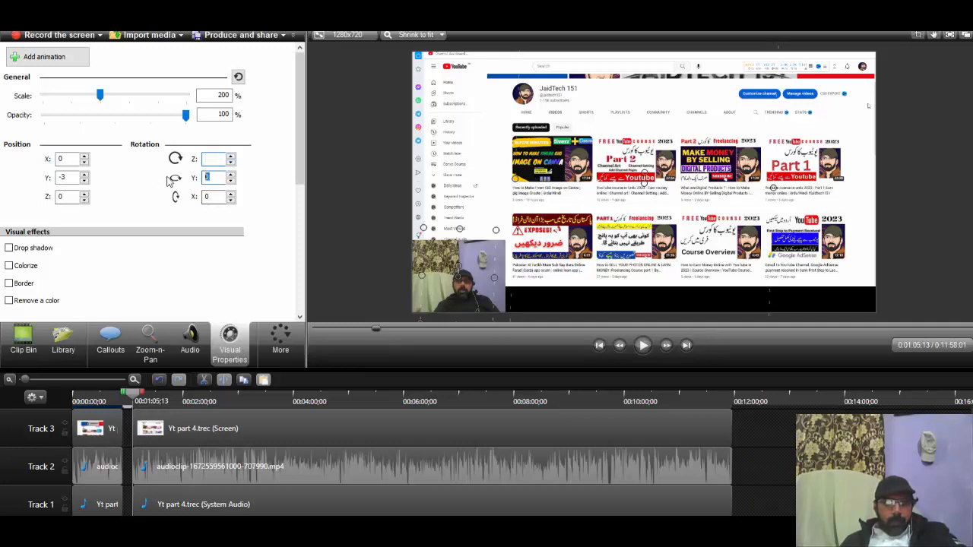
pyautogui.write('90')
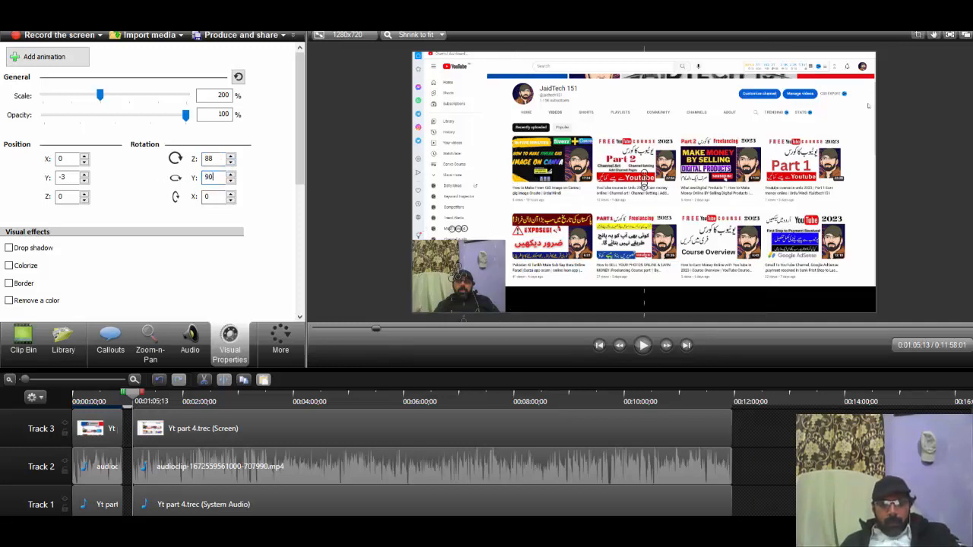
# Step: Clear the Y and Z rotation values of the selected Track 4 clips
pyautogui.moveTo(220, 176); pyautogui.dragTo(209, 175)
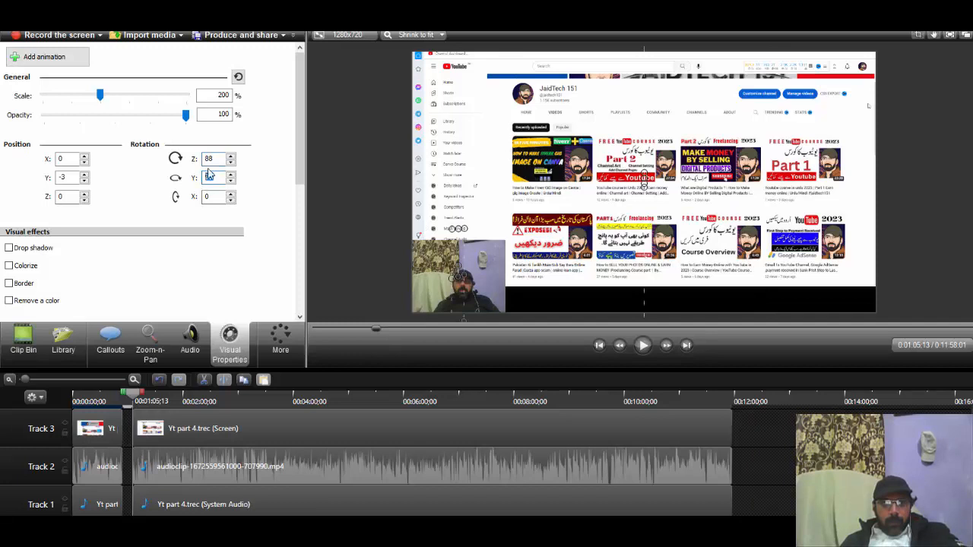
pyautogui.doubleClick(211, 159)
pyautogui.press('BackSpace')
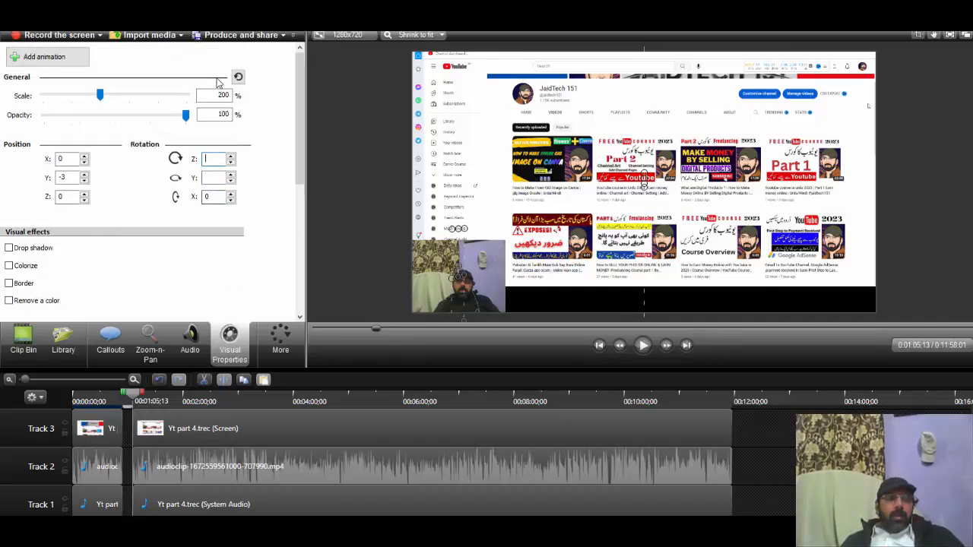
# Step: Add a caption reading "123" at 0:01:05;13 and try to select it on the canvas
pyautogui.click(279, 343)
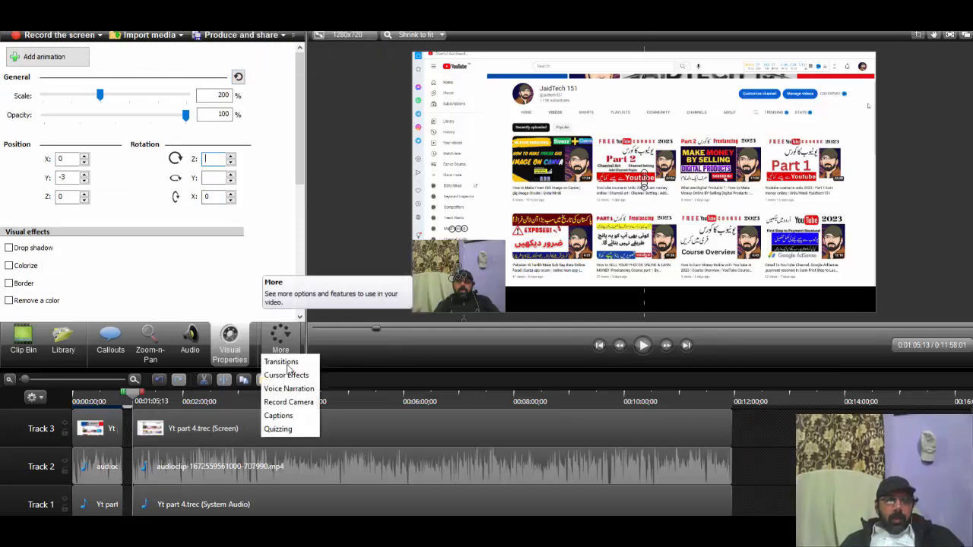
pyautogui.click(292, 419)
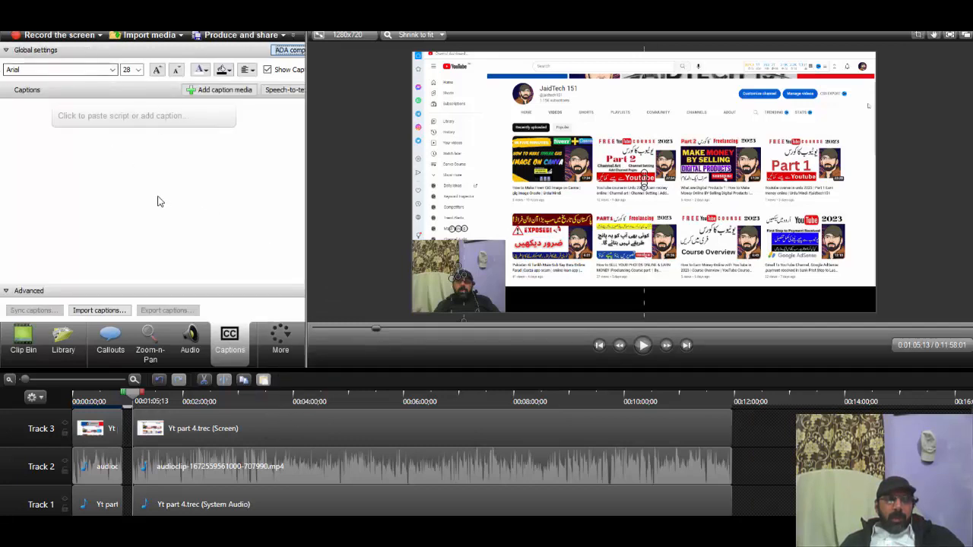
pyautogui.click(124, 116)
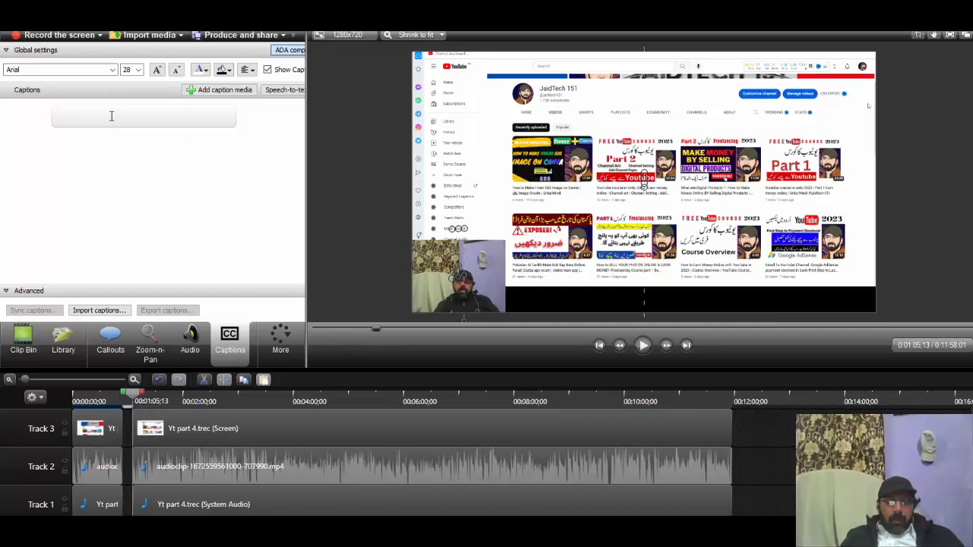
pyautogui.write('123')
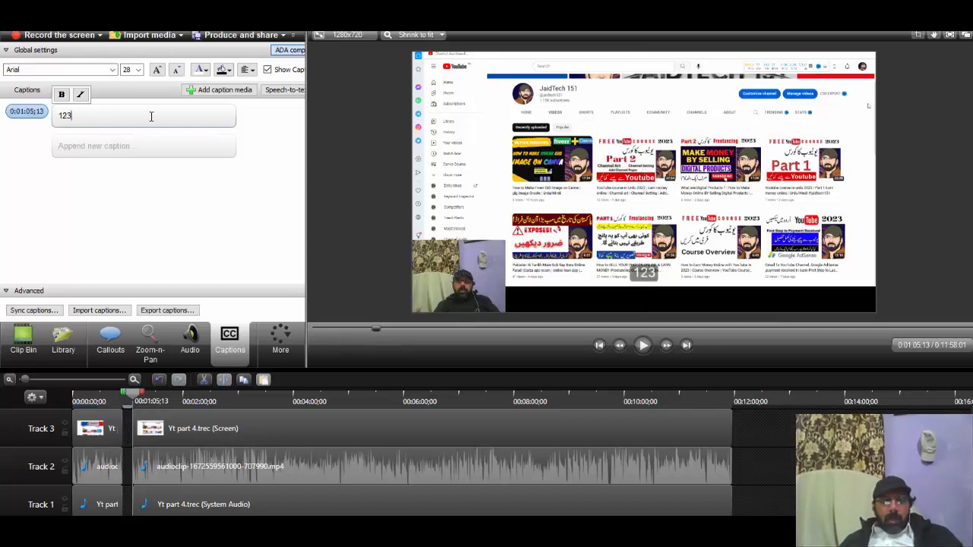
pyautogui.click(643, 272)
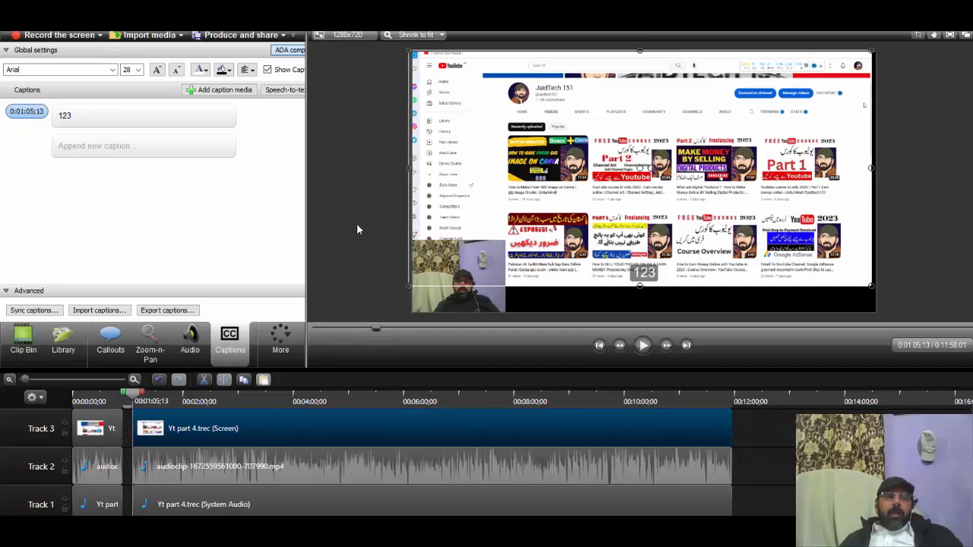
# Step: Replace the caption text at 0:01:05;13 with "hjjjj" in bold and try to move the caption on the canvas
pyautogui.click(213, 91)
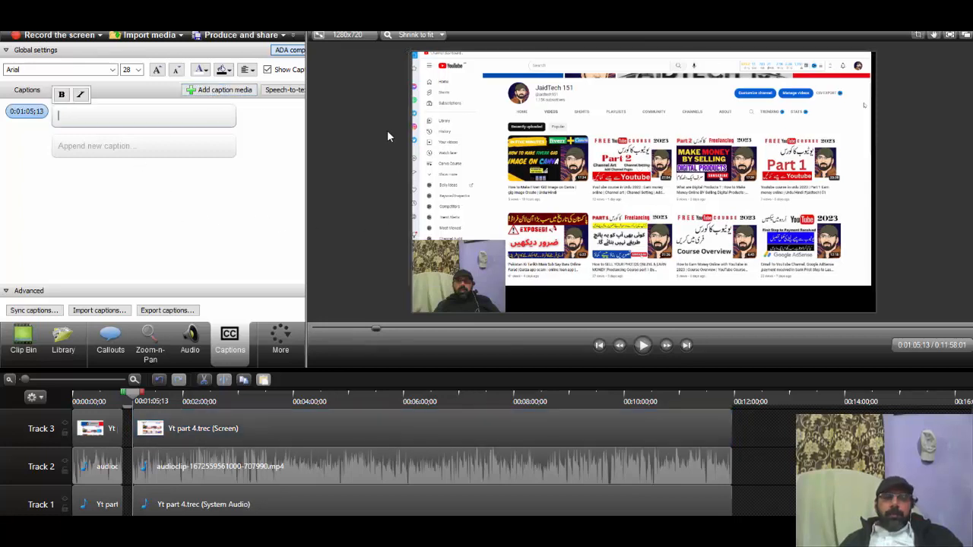
pyautogui.click(129, 132)
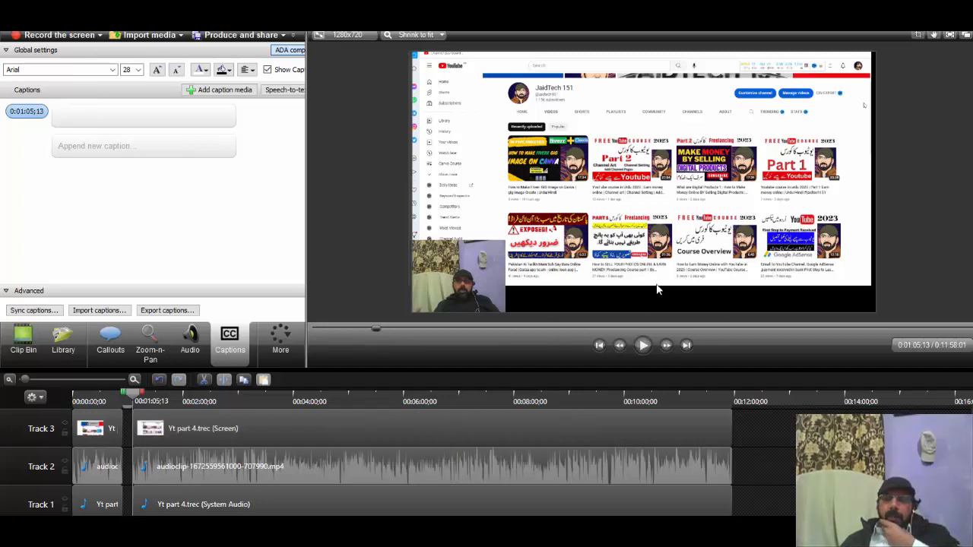
pyautogui.click(103, 118)
pyautogui.click(62, 96)
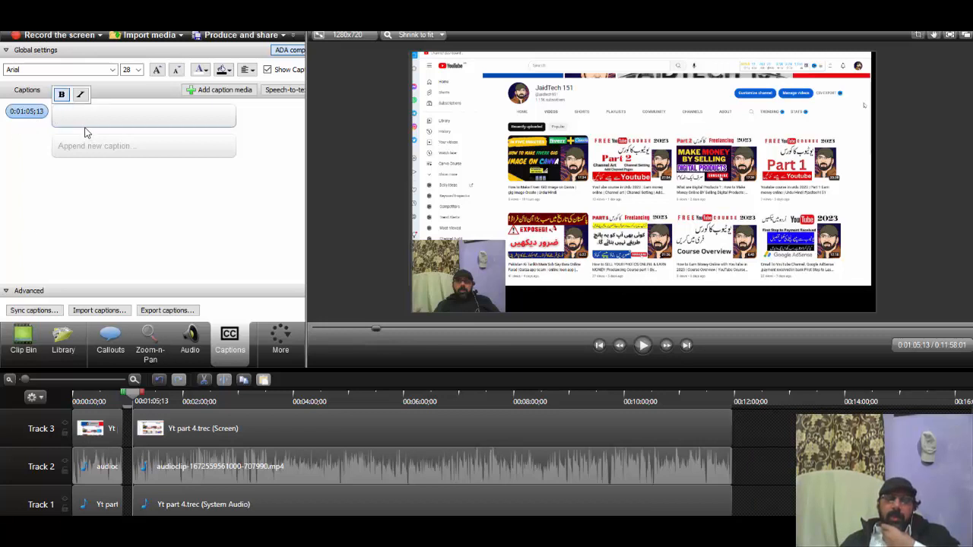
pyautogui.write('hjjjj')
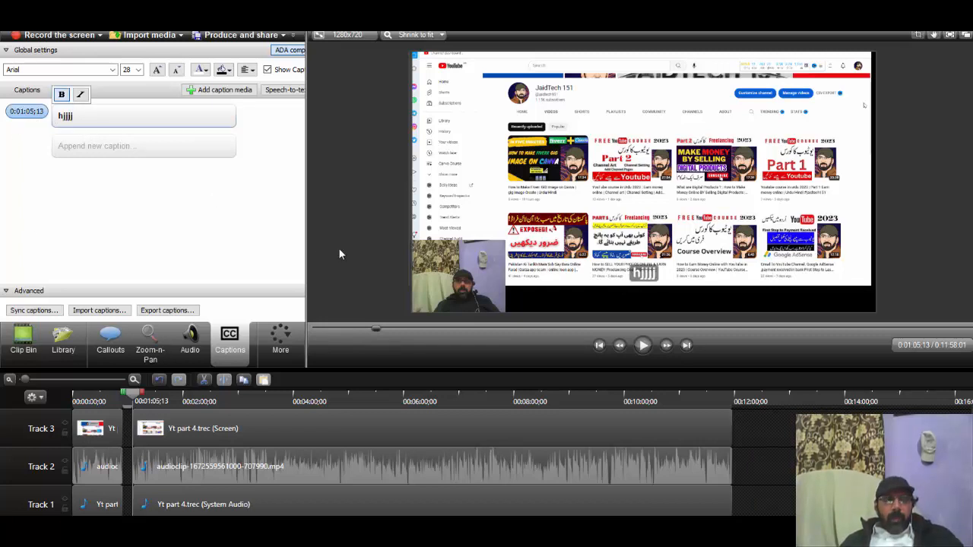
pyautogui.moveTo(632, 271); pyautogui.dragTo(654, 268)
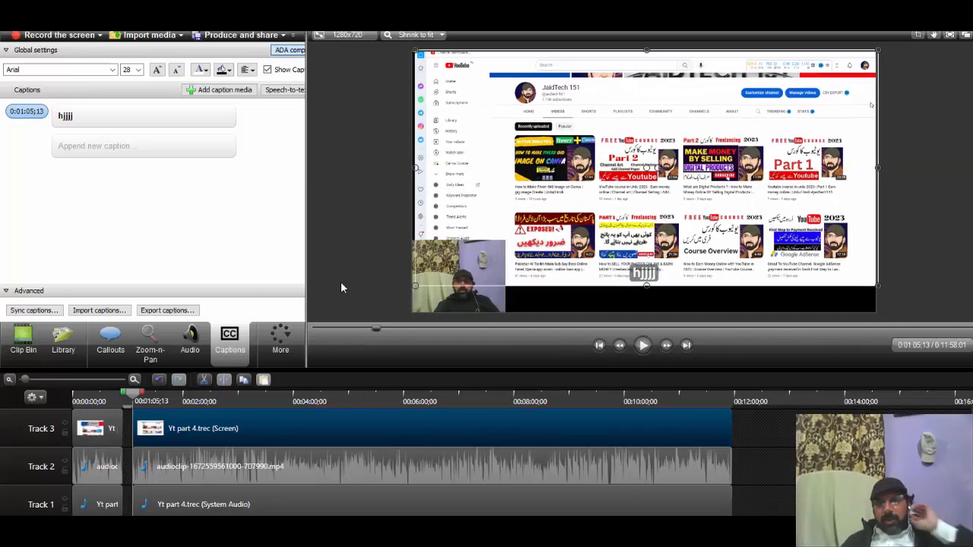
# Step: Open the quizzing options, examine the quiz and question settings, and check the extra project commands
pyautogui.click(281, 341)
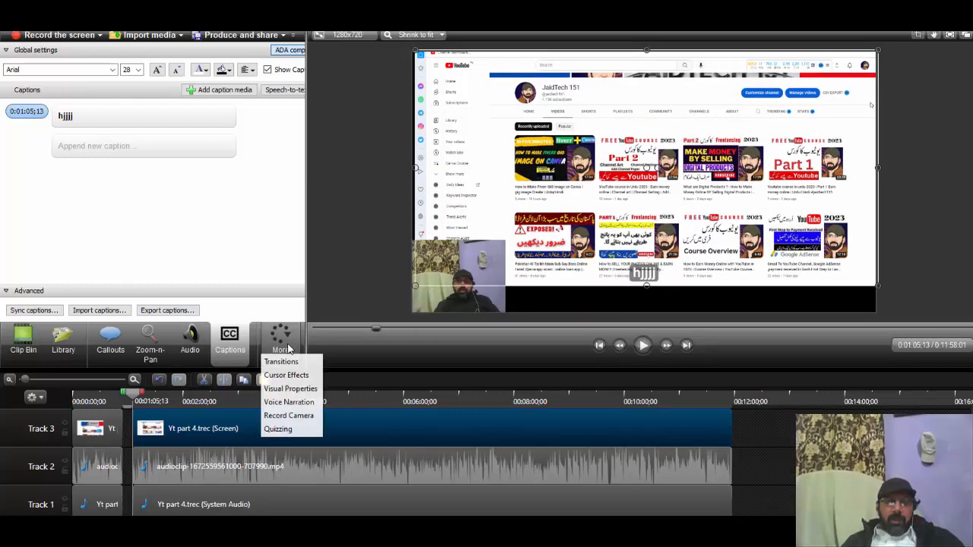
pyautogui.click(279, 429)
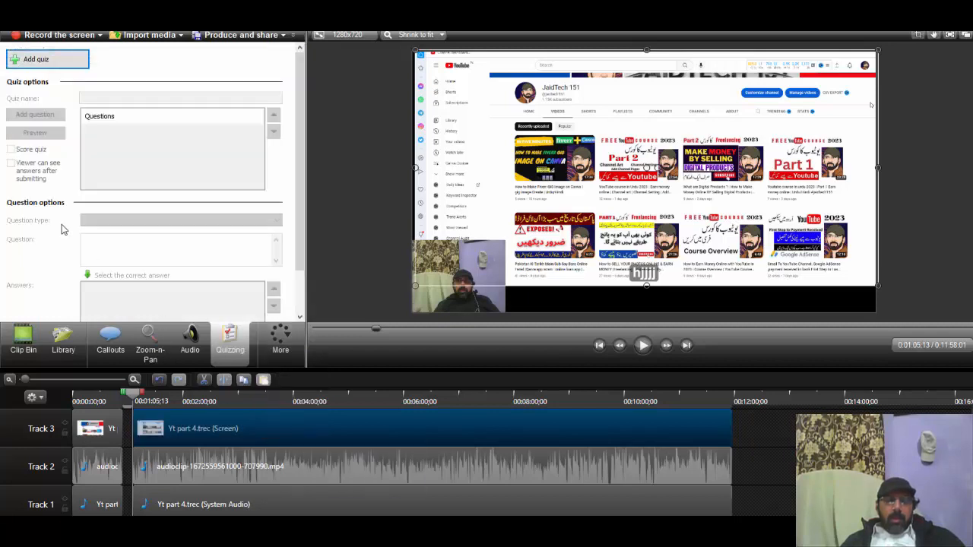
pyautogui.scroll(-2, 201, 219)
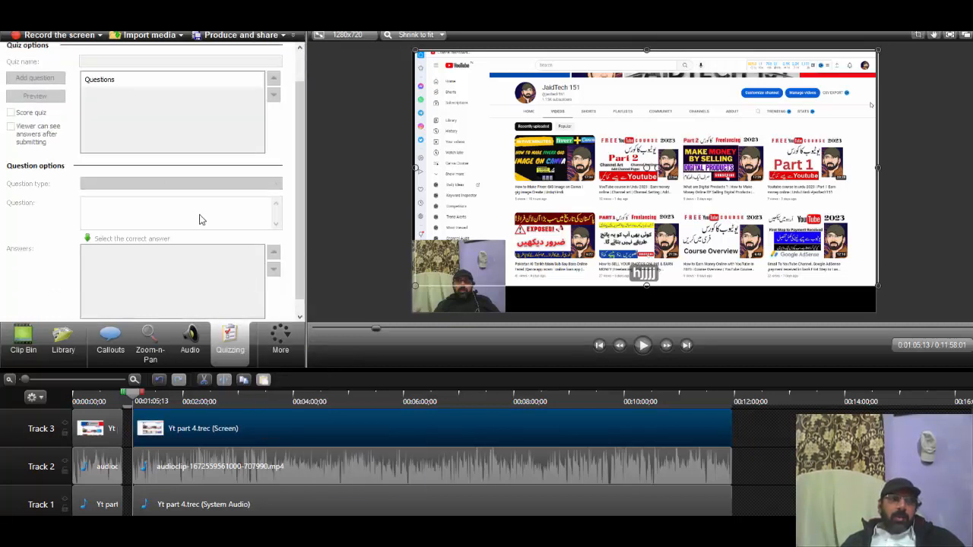
pyautogui.scroll(2, 201, 224)
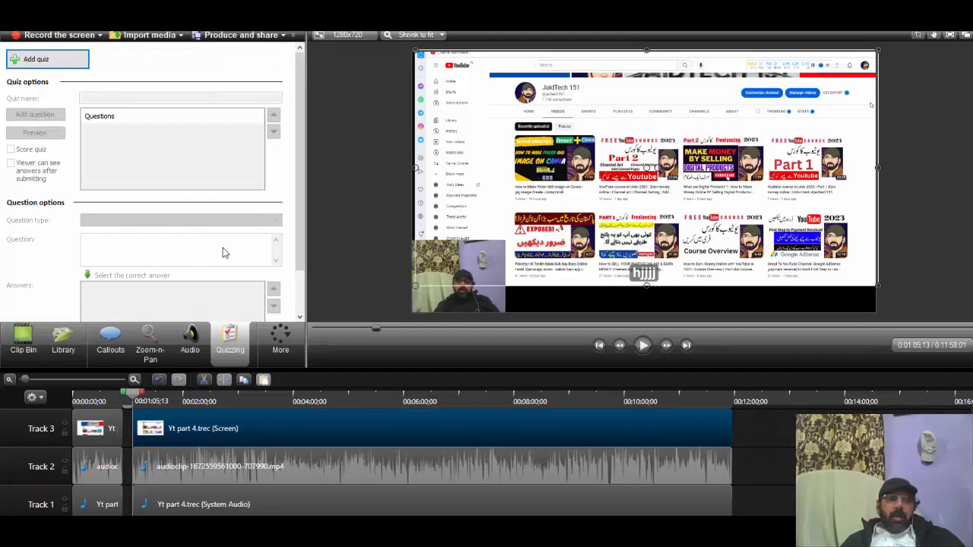
pyautogui.click(295, 35)
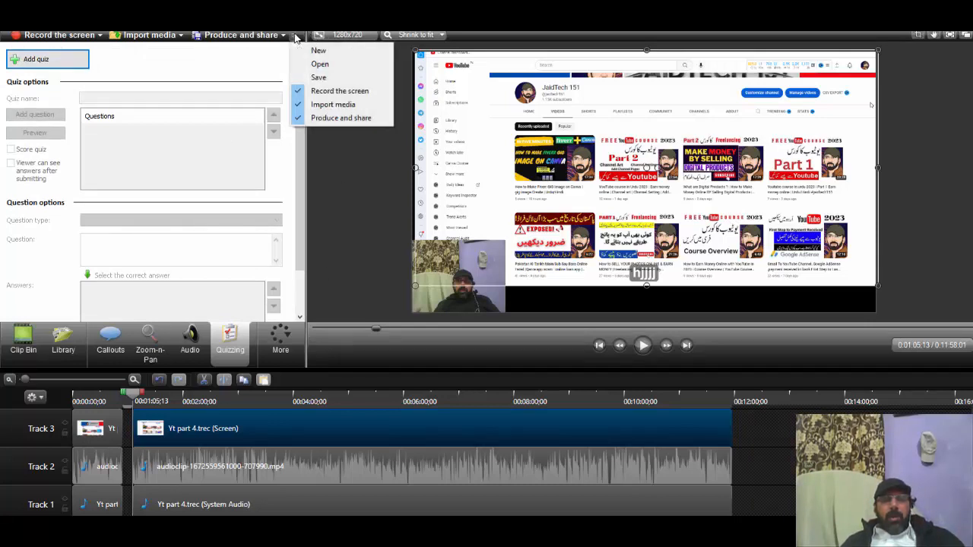
pyautogui.click(295, 36)
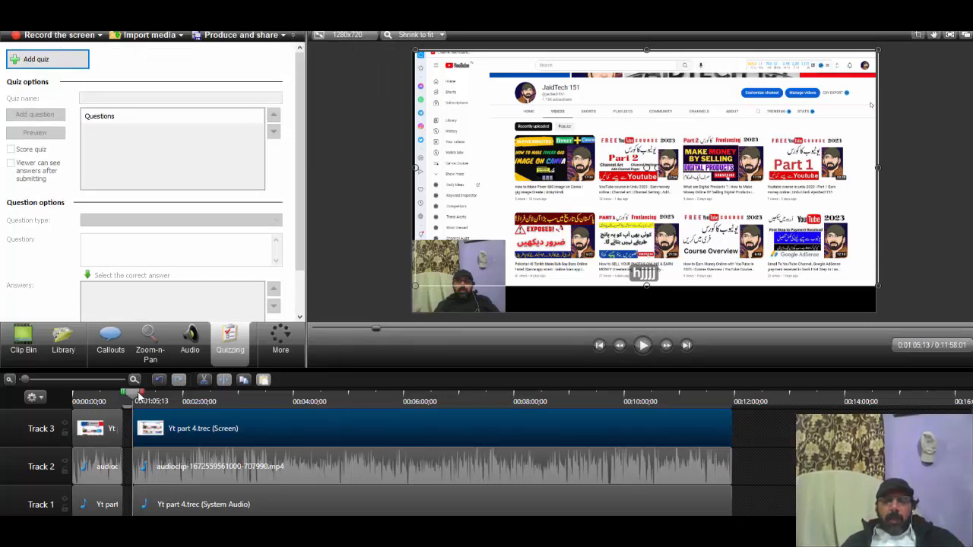
# Step: Insert library clip 2 on Track 3 at the end of the screen recording, at 0:11:58;01
pyautogui.moveTo(139, 395); pyautogui.dragTo(732, 389)
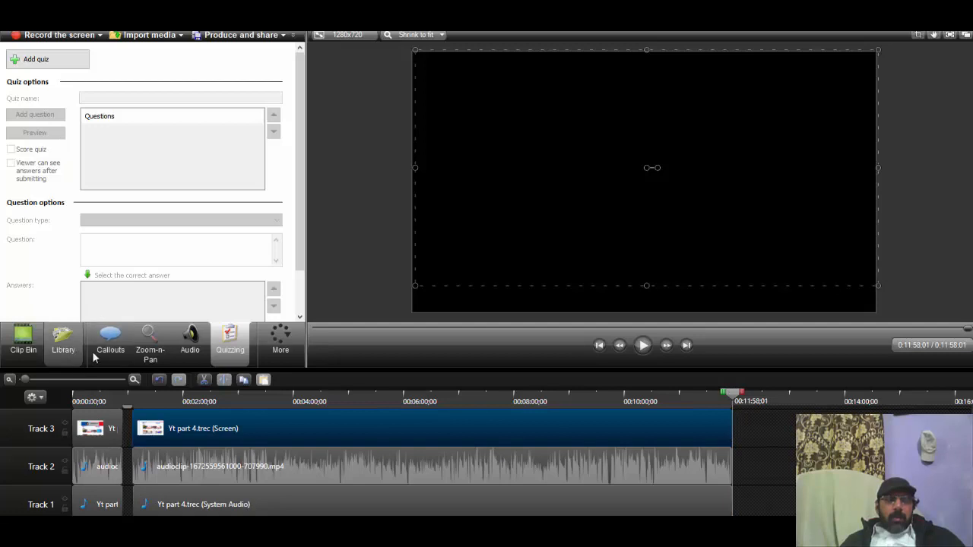
pyautogui.click(84, 348)
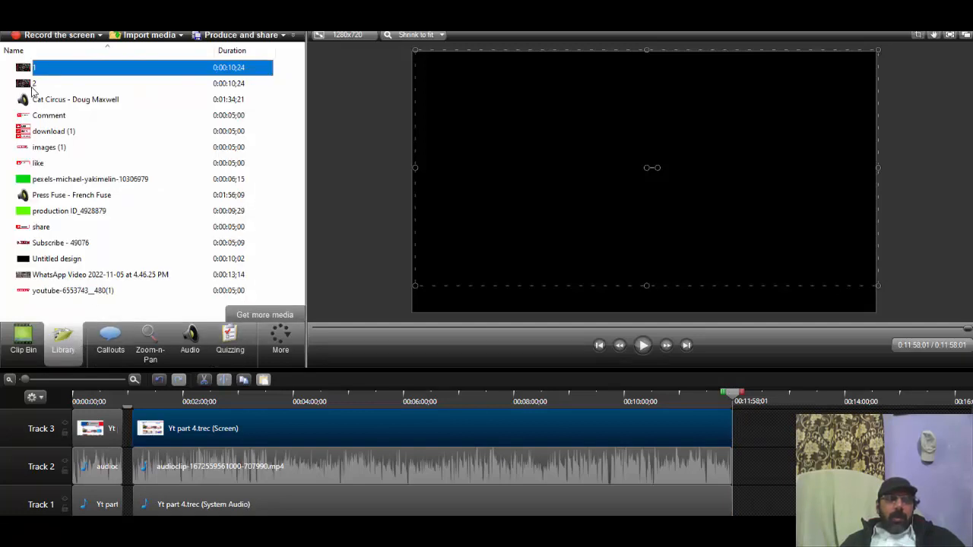
pyautogui.moveTo(33, 85); pyautogui.dragTo(736, 414)
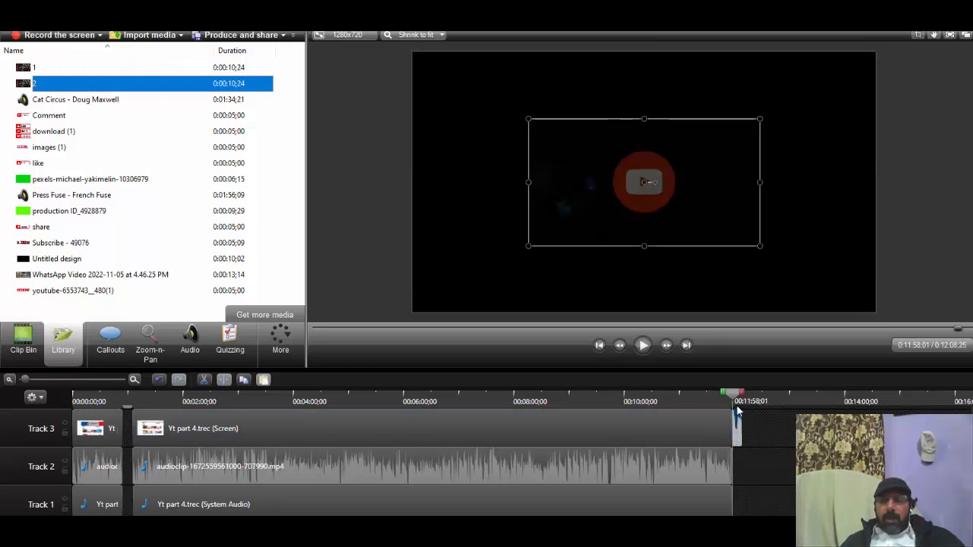
# Step: Enlarge the inserted end clip to fill the whole canvas and play a short preview of it
pyautogui.moveTo(629, 177); pyautogui.dragTo(514, 110)
pyautogui.moveTo(642, 178); pyautogui.dragTo(808, 304)
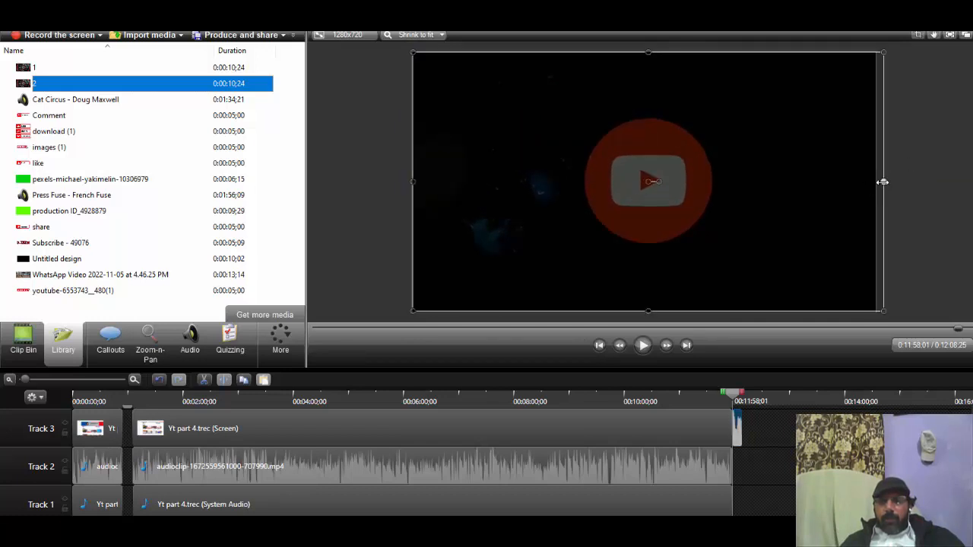
pyautogui.moveTo(883, 181); pyautogui.dragTo(876, 182)
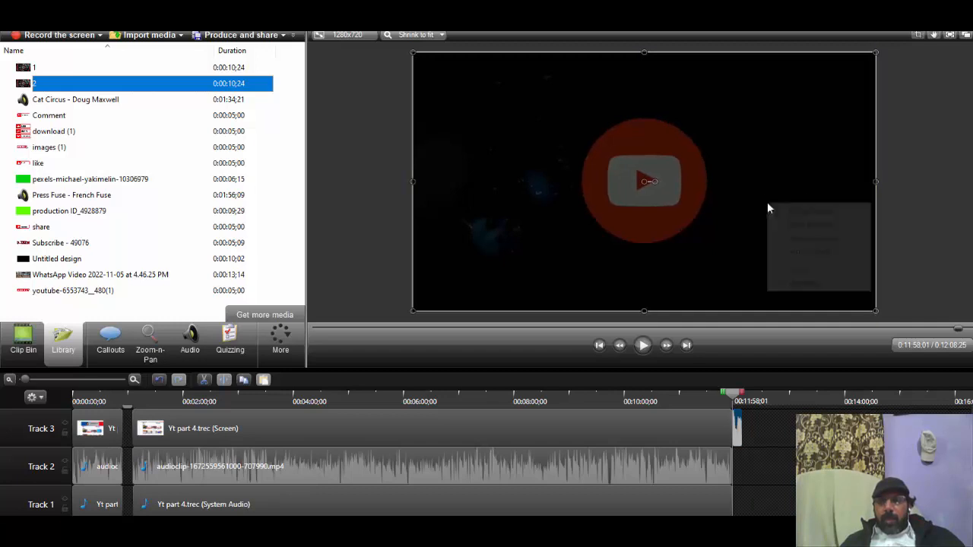
pyautogui.rightClick(767, 203)
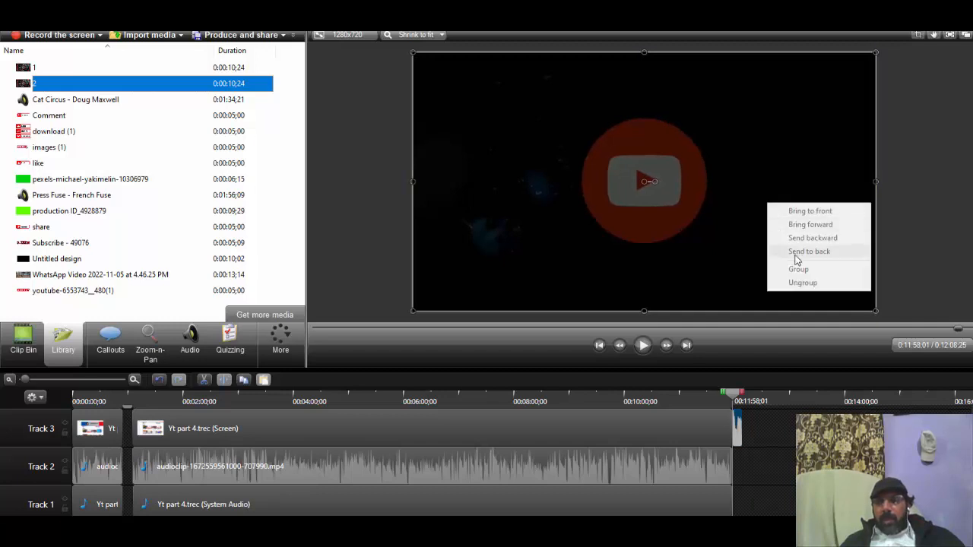
pyautogui.click(643, 346)
pyautogui.click(643, 345)
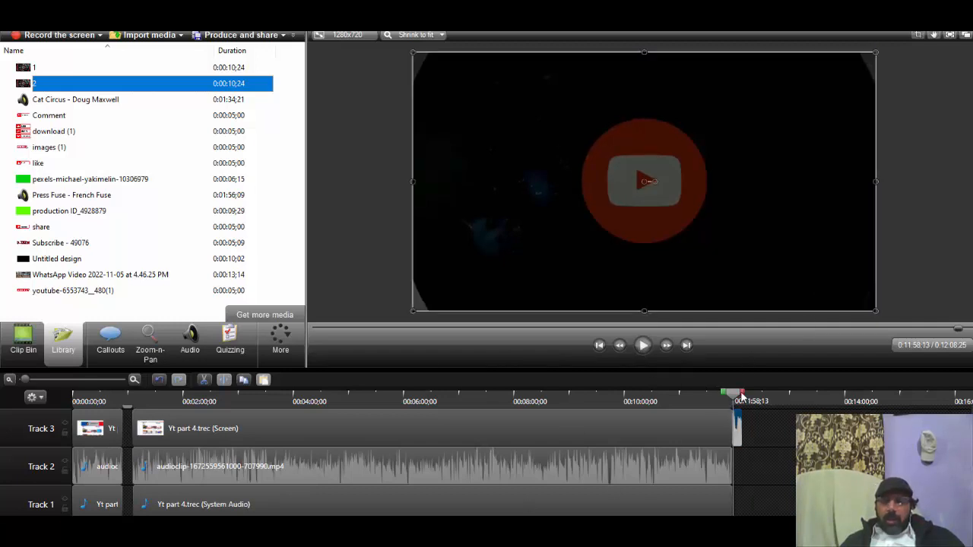
# Step: Review the timeline at the intro position 0:00:54;04, at the end clip and at the start, and check the upper tracks
pyautogui.moveTo(740, 392); pyautogui.dragTo(123, 409)
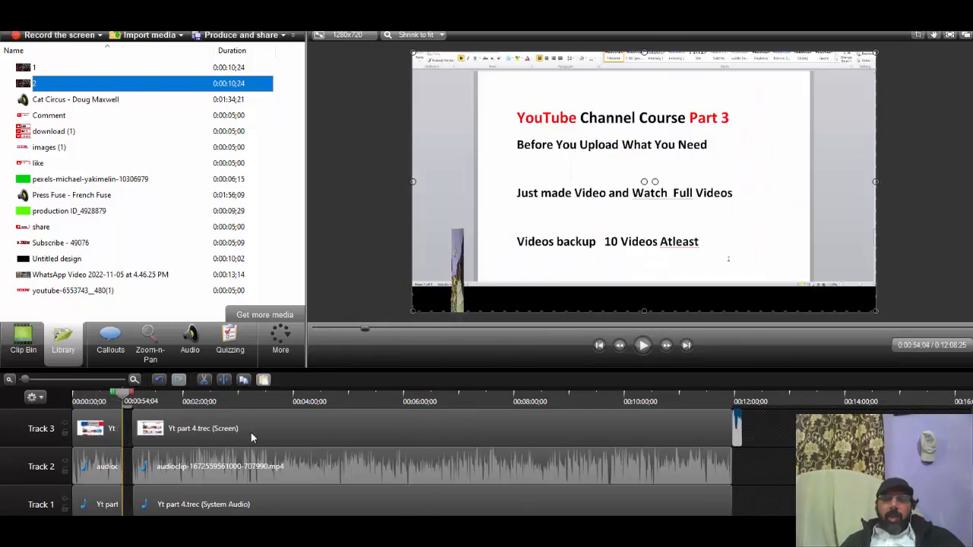
pyautogui.moveTo(251, 433); pyautogui.dragTo(751, 442)
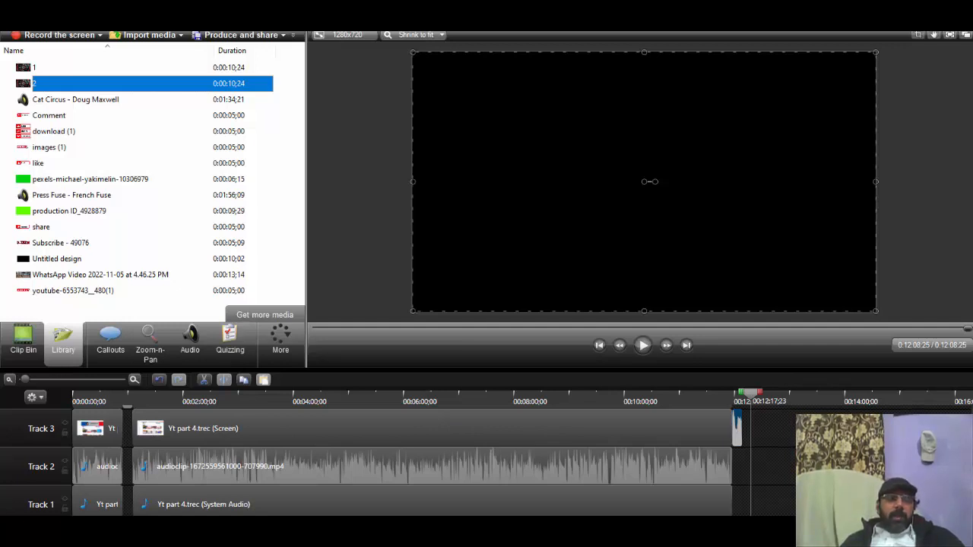
pyautogui.scroll(2, 396, 461)
pyautogui.click(23, 342)
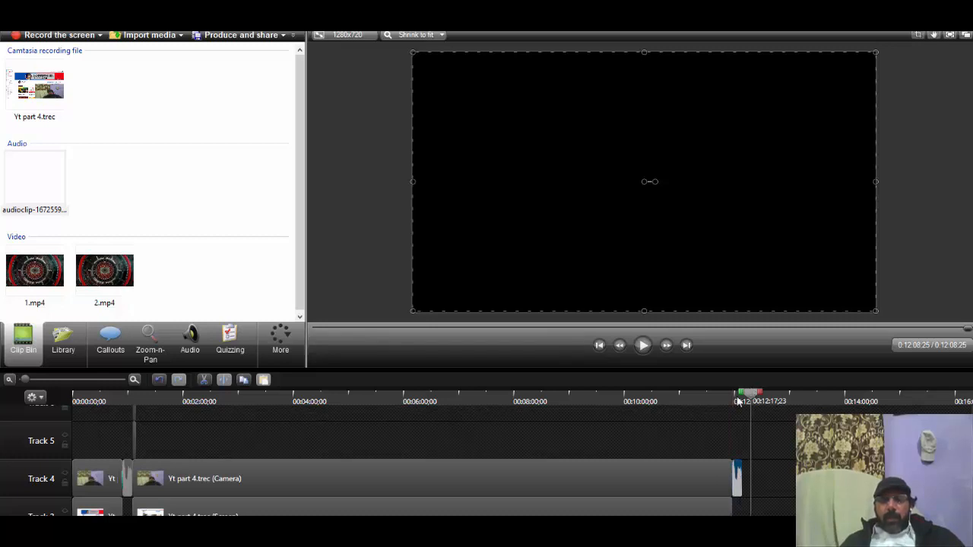
pyautogui.moveTo(738, 401); pyautogui.dragTo(76, 402)
pyautogui.scroll(1, 109, 487)
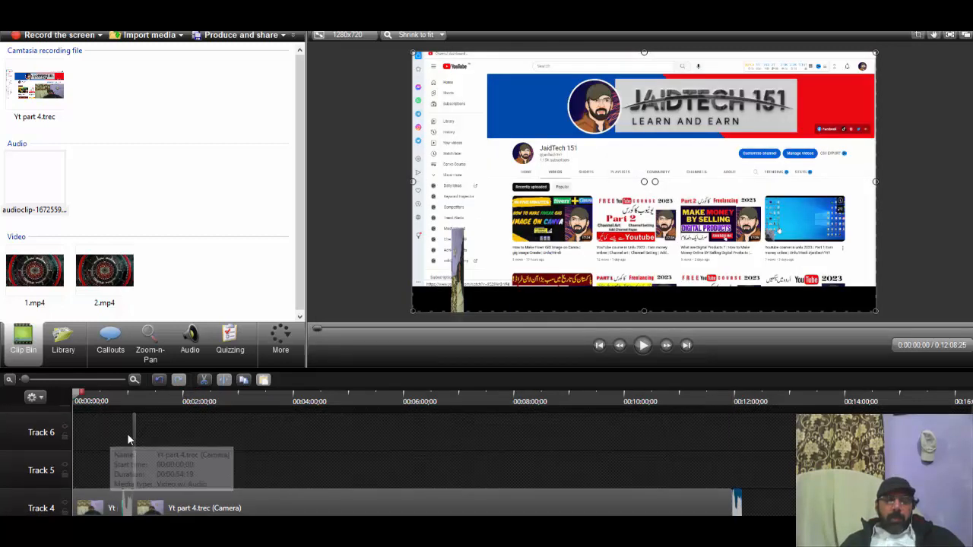
# Step: Delete the short clips on Tracks 5 and 6 just after the intro
pyautogui.click(130, 449)
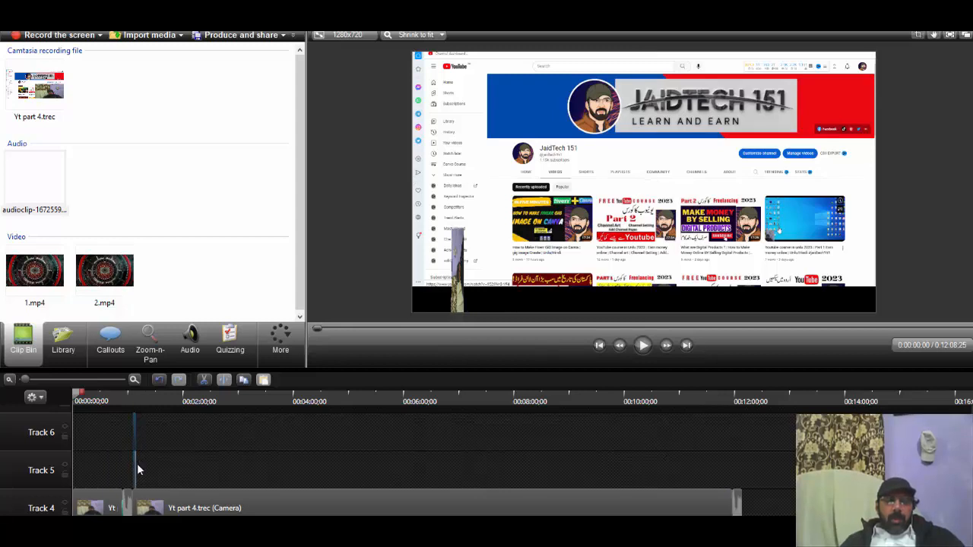
pyautogui.scroll(-3, 140, 464)
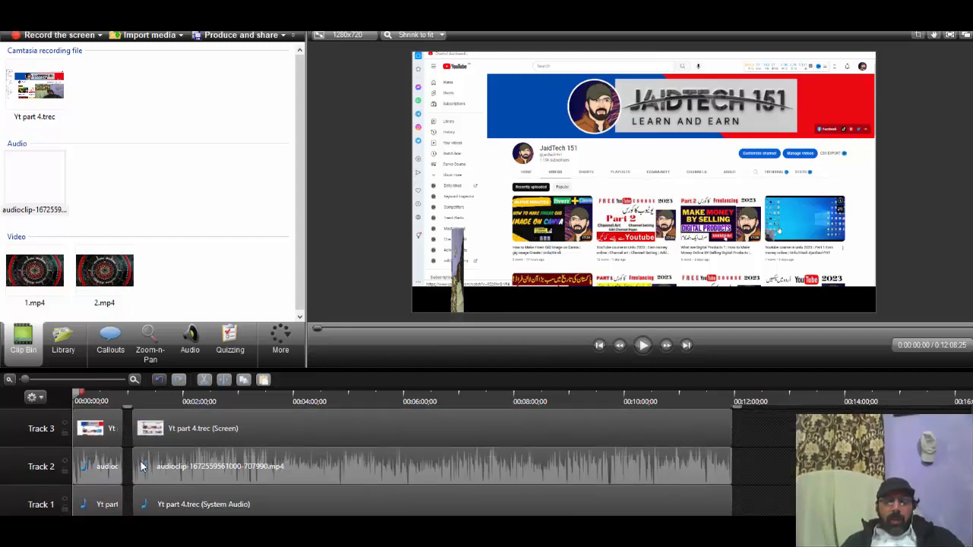
pyautogui.scroll(4, 139, 464)
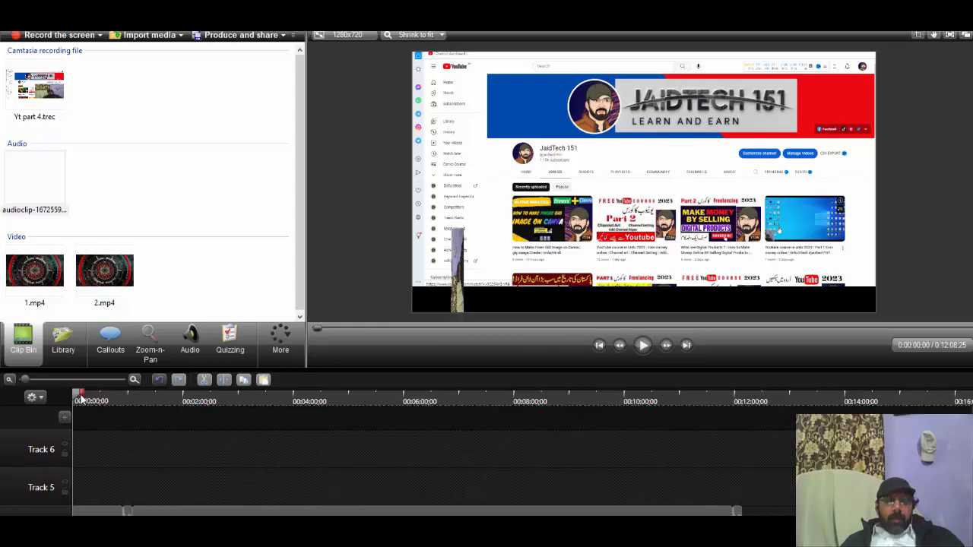
# Step: Set the Z and Y rotation of the first Track 4 camera clip to 0 in its visual properties at 0:00:09;10
pyautogui.moveTo(82, 401); pyautogui.dragTo(91, 430)
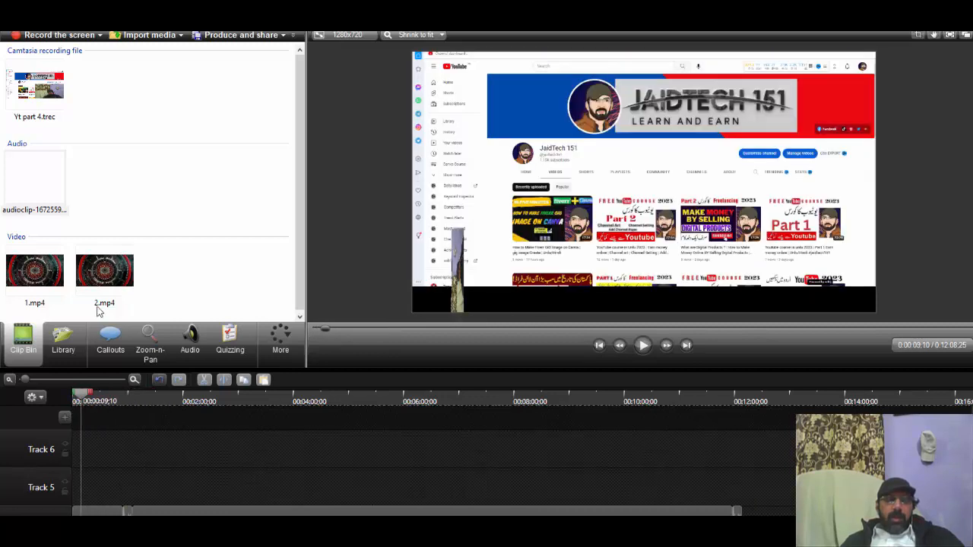
pyautogui.click(458, 266)
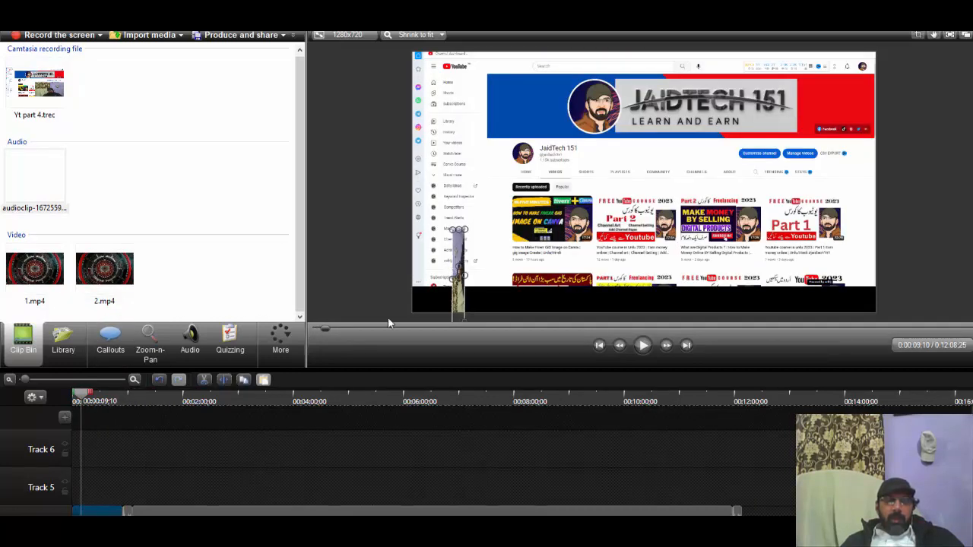
pyautogui.click(280, 338)
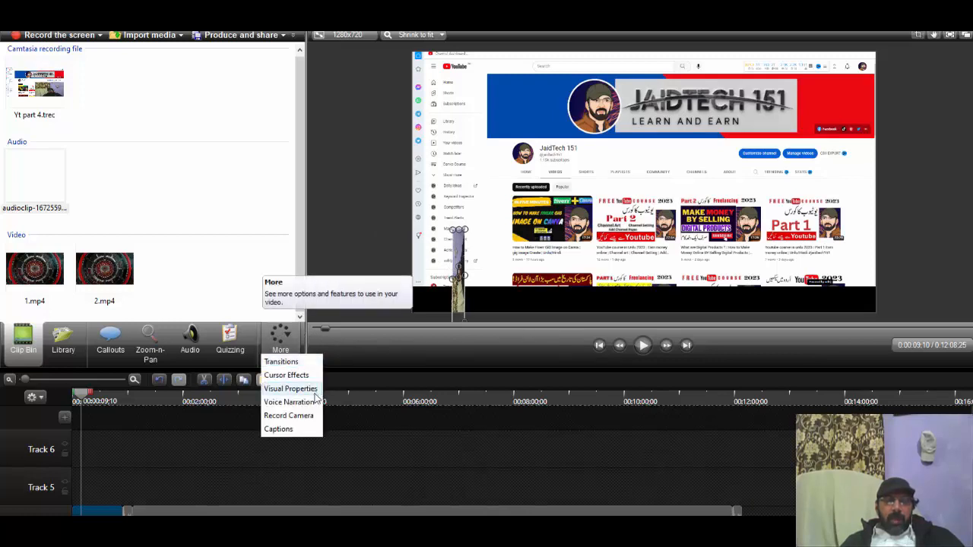
pyautogui.click(313, 392)
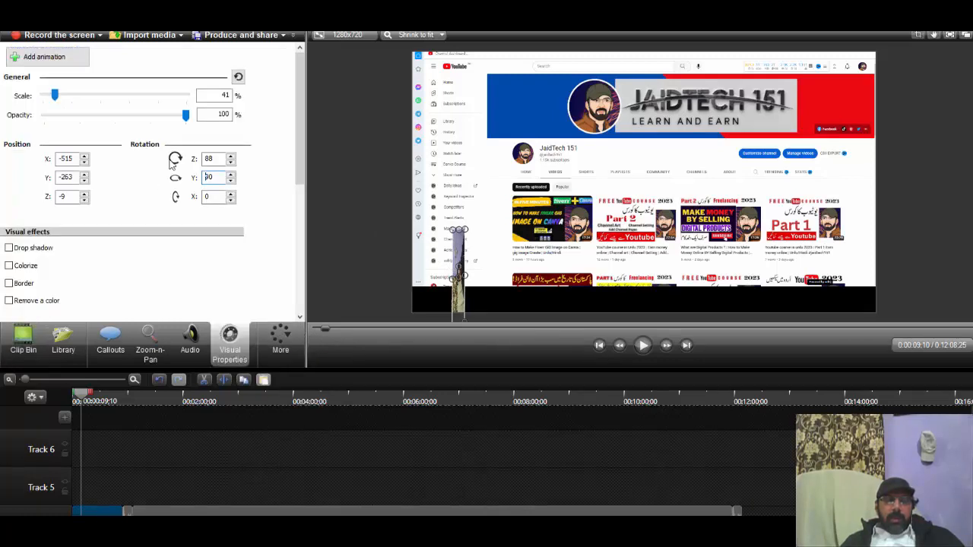
pyautogui.doubleClick(205, 159)
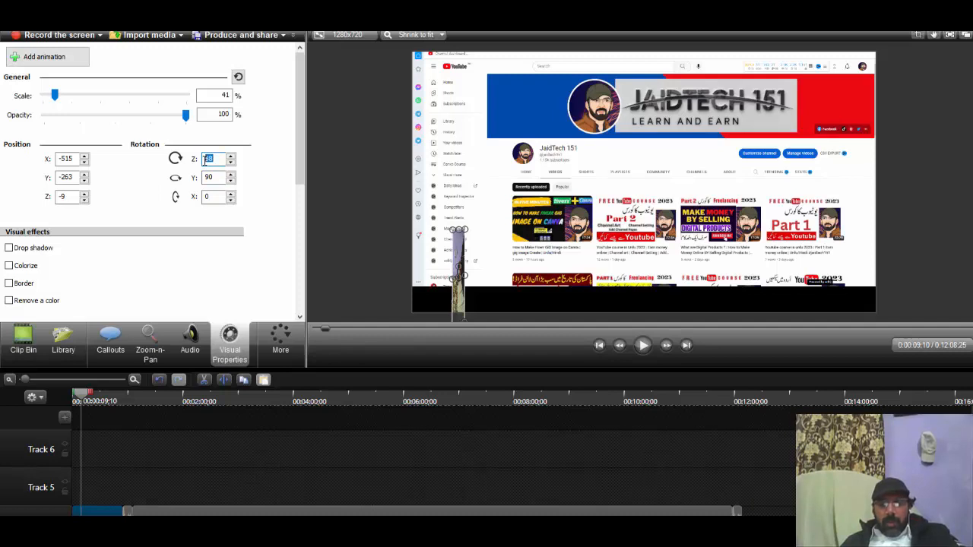
pyautogui.write('0')
pyautogui.doubleClick(212, 177)
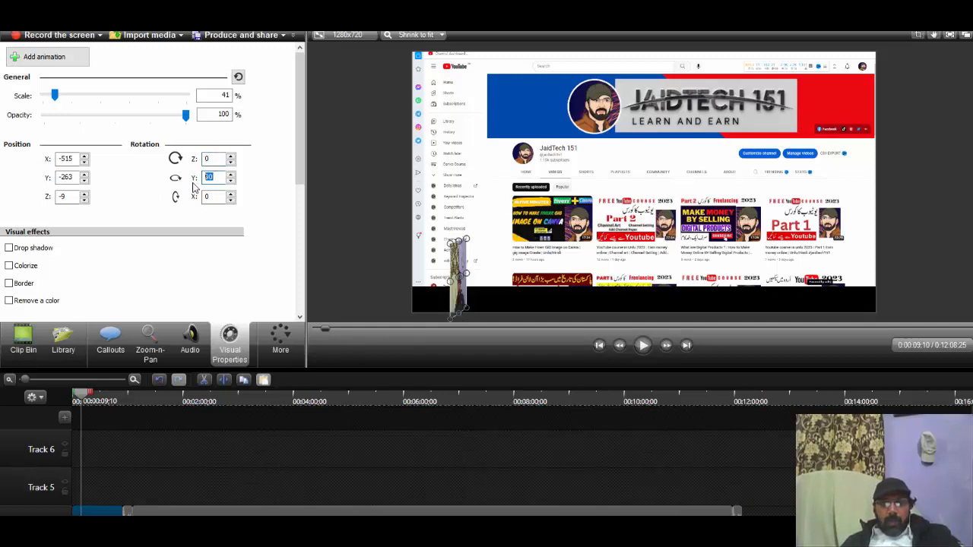
pyautogui.write('0')
# Step: Try Y rotations of 90 and 180 on the first camera clip and return the value to 0
pyautogui.moveTo(211, 181); pyautogui.dragTo(195, 181)
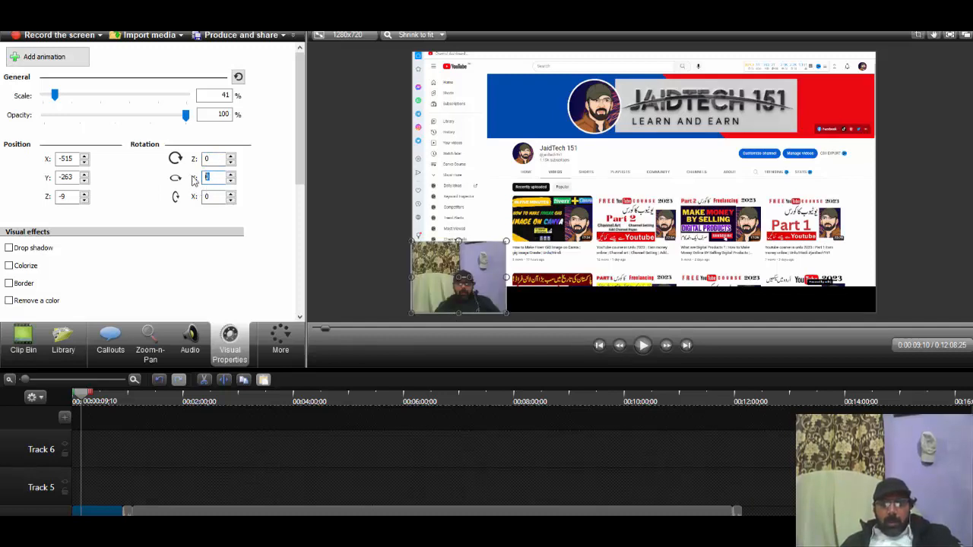
pyautogui.write('90')
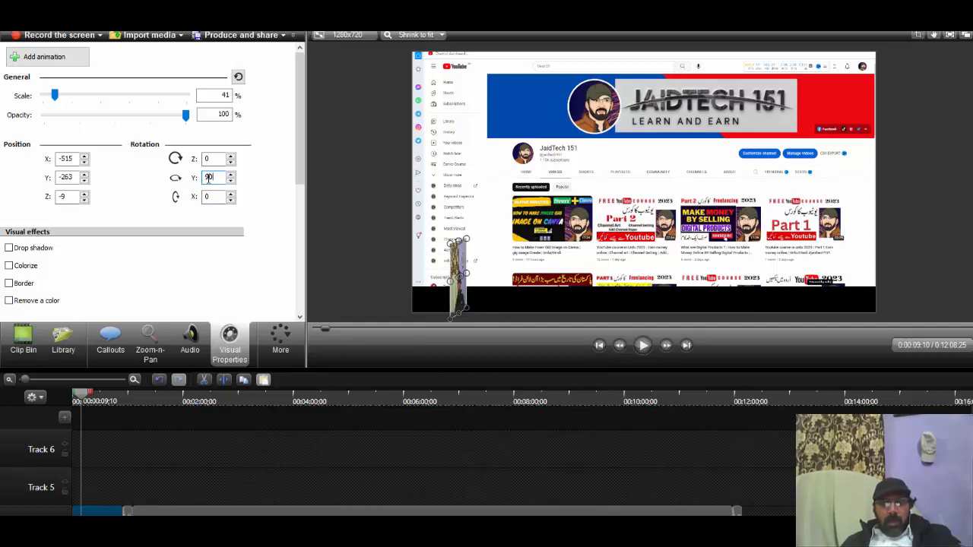
pyautogui.write('180')
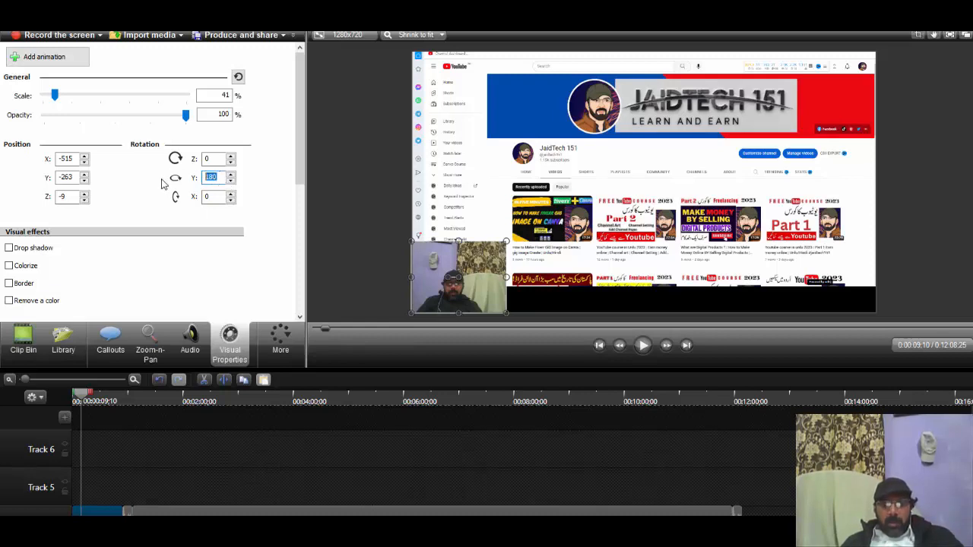
pyautogui.write('0')
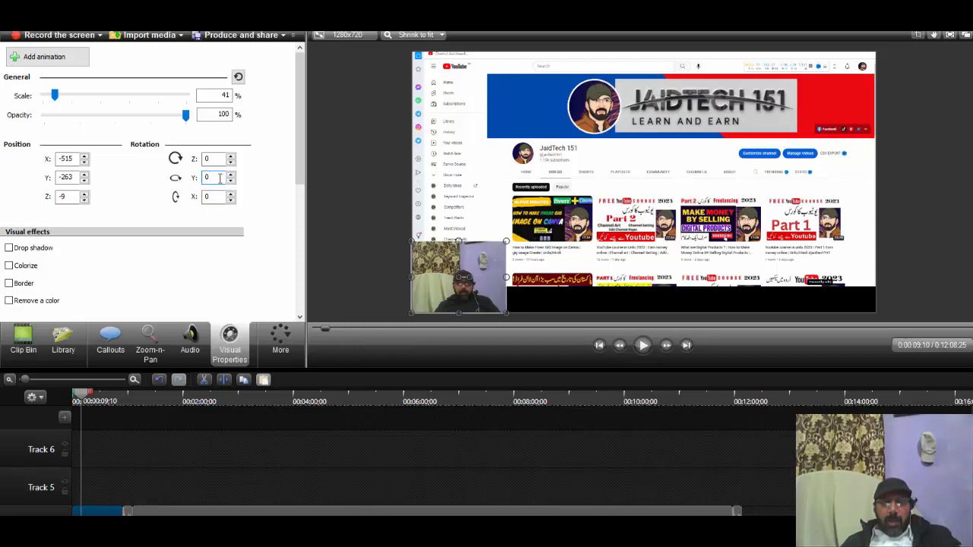
# Step: Flip the first camera clip with a Y rotation of 180 and restore the rotation to 0
pyautogui.moveTo(220, 178); pyautogui.dragTo(163, 186)
pyautogui.write('180')
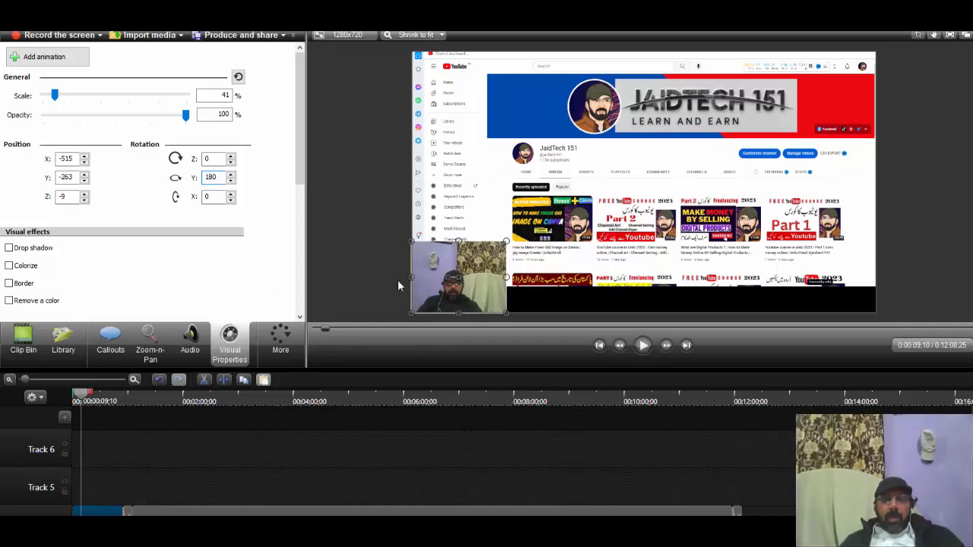
pyautogui.moveTo(222, 178); pyautogui.dragTo(118, 182)
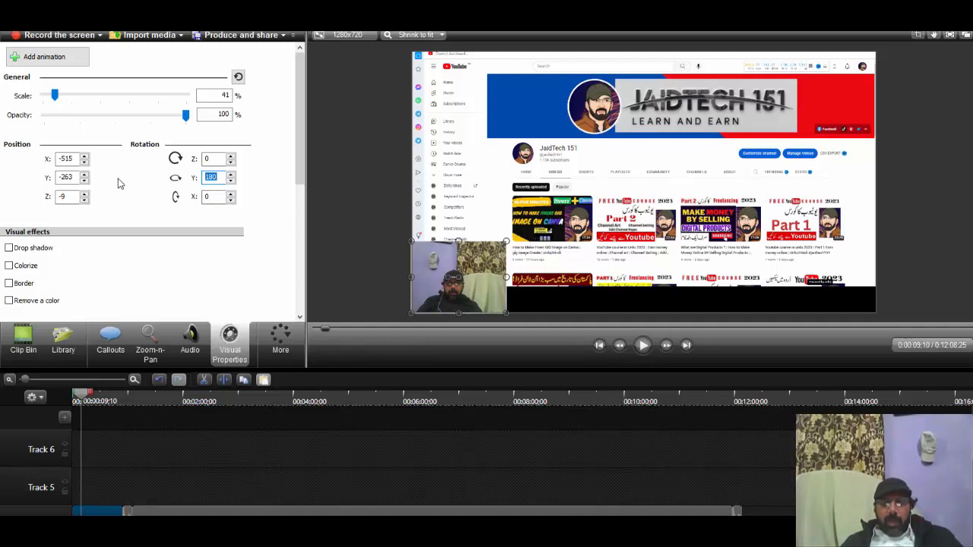
pyautogui.write('0')
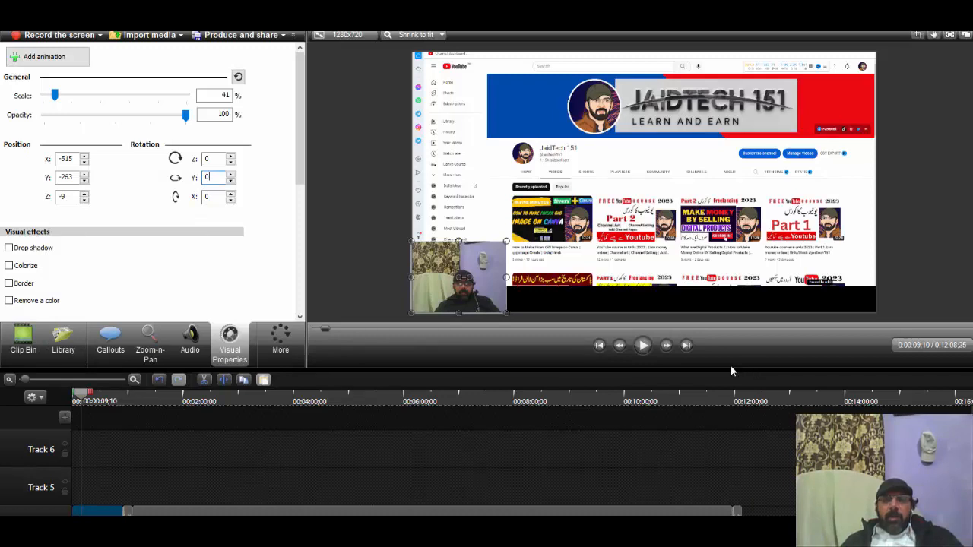
# Step: Show the media library and preview the lower tracks' content at 0:08:57;10 on the timeline
pyautogui.click(57, 350)
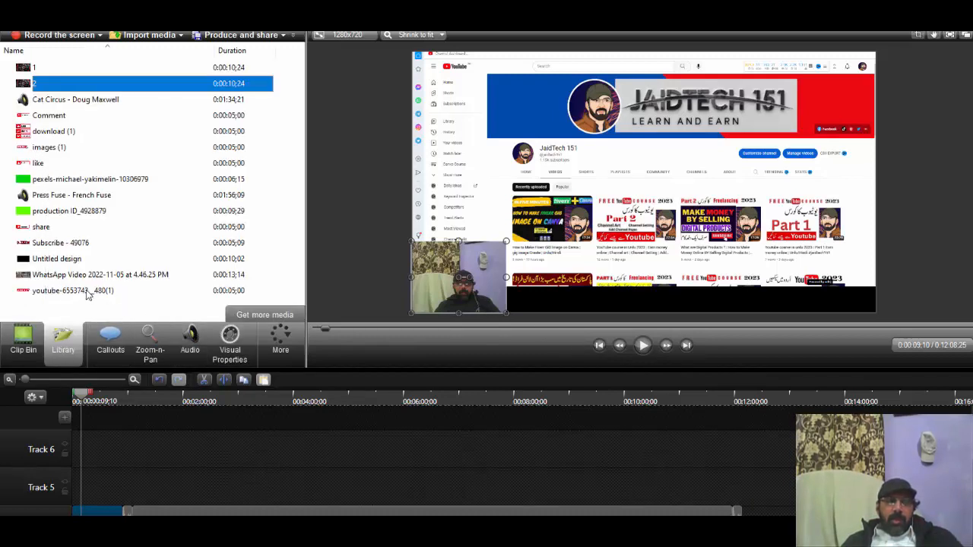
pyautogui.scroll(-3, 608, 420)
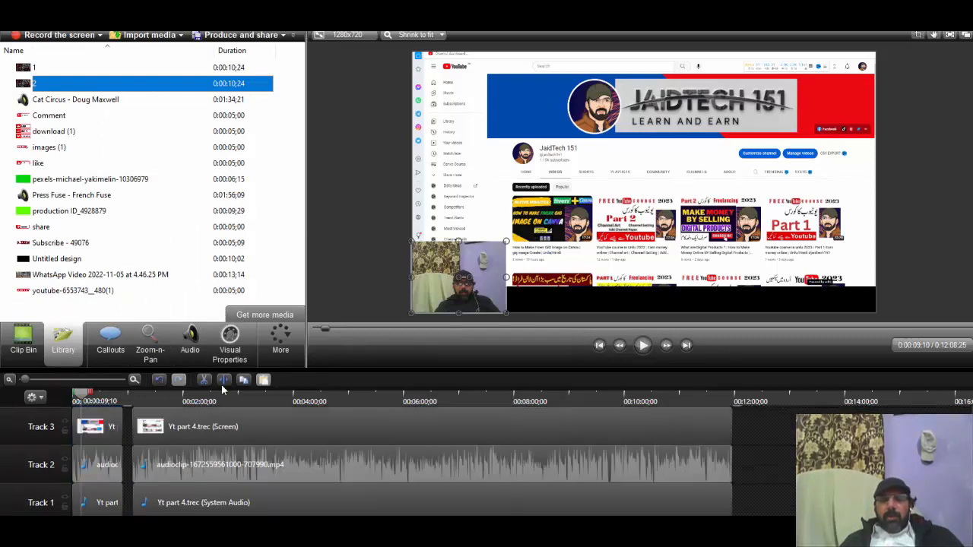
pyautogui.moveTo(83, 393); pyautogui.dragTo(566, 401)
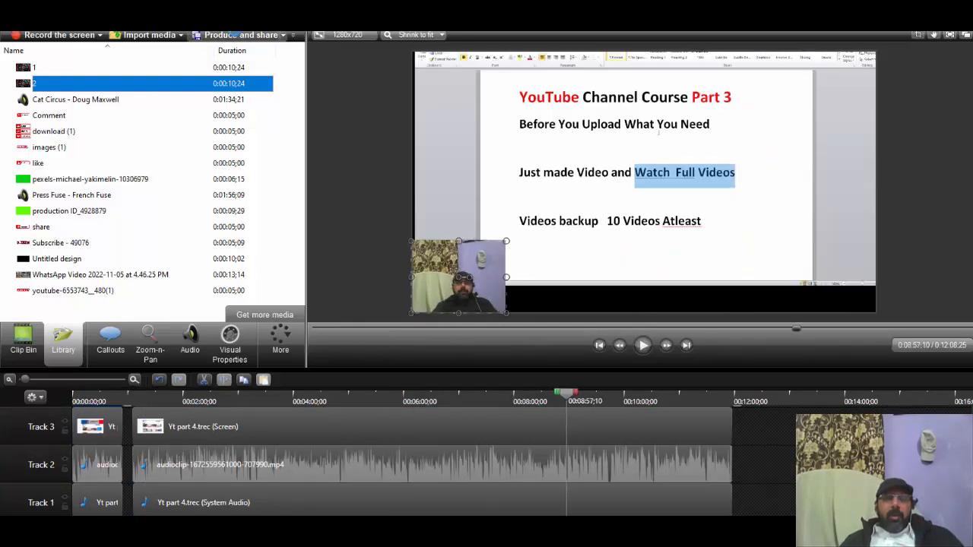
# Step: Start producing the video with the MP4 with Smart Player (up to 1080p) preset
pyautogui.click(232, 35)
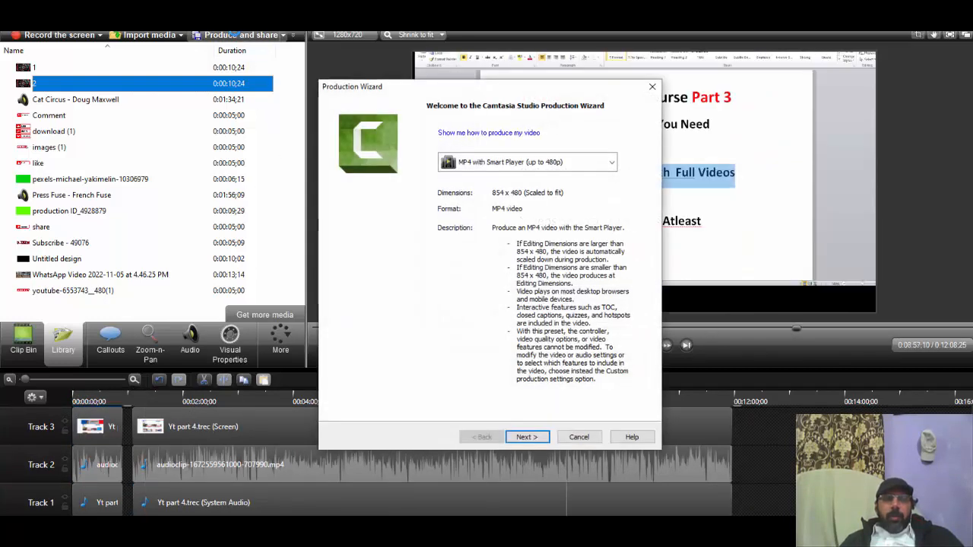
pyautogui.click(590, 165)
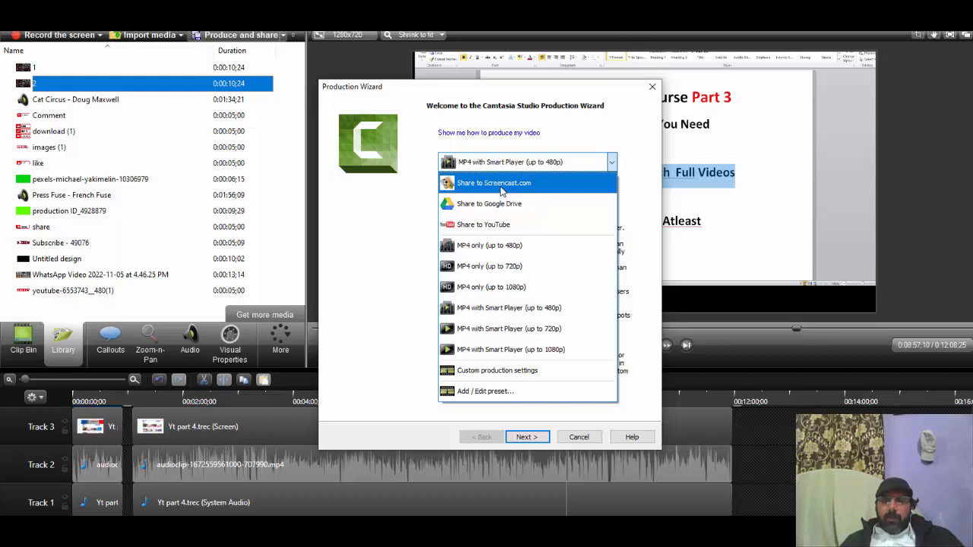
pyautogui.click(525, 351)
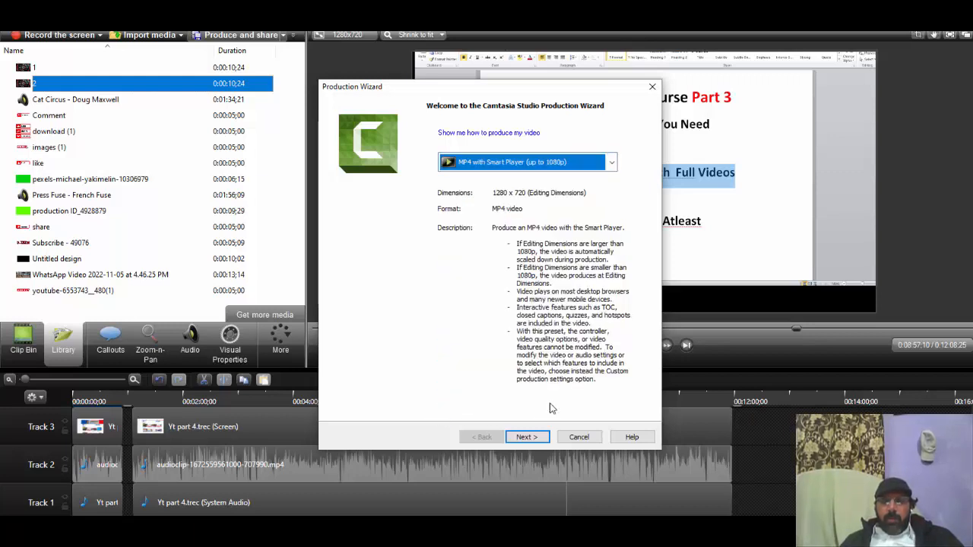
pyautogui.click(544, 438)
pyautogui.click(545, 443)
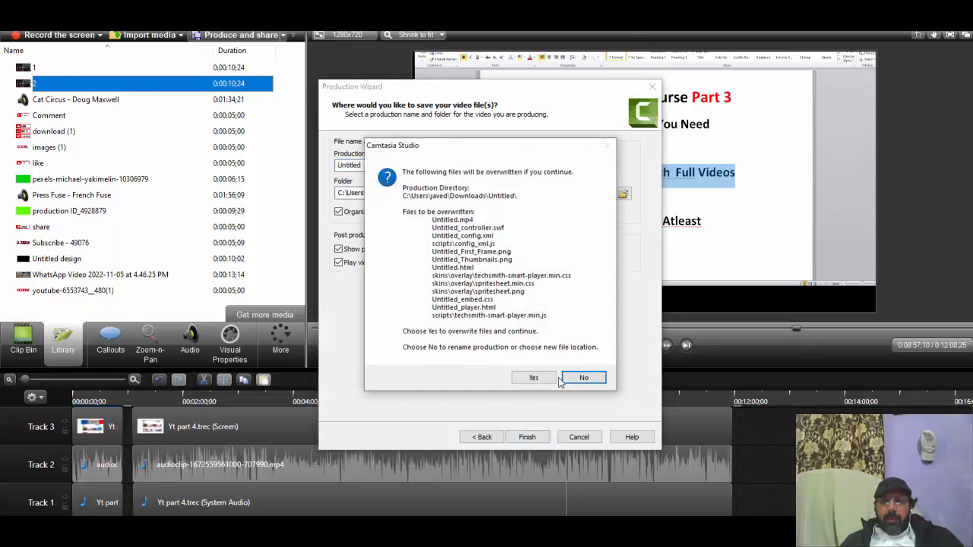
# Step: Decline overwriting the existing files, name the production Untitled1111 and start rendering
pyautogui.click(582, 377)
pyautogui.doubleClick(388, 165)
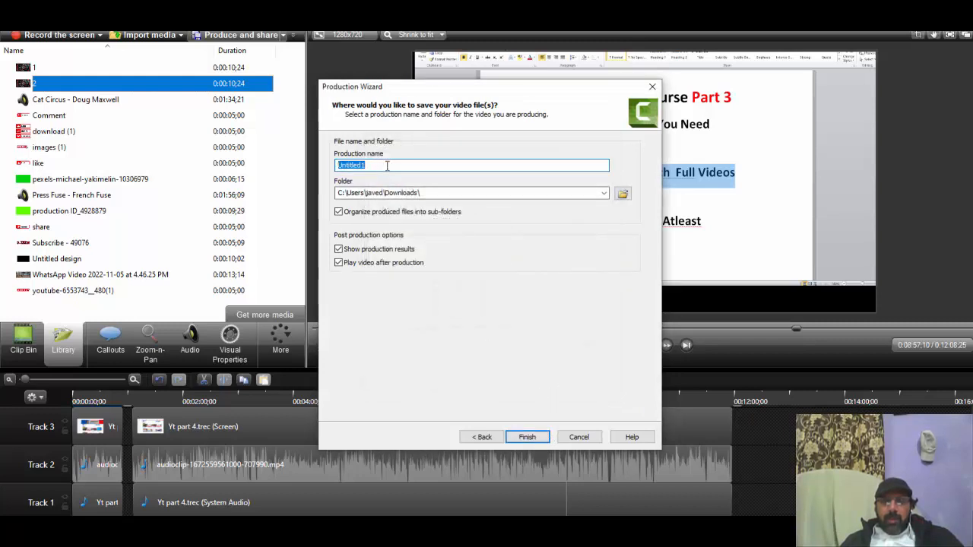
pyautogui.click(426, 164)
pyautogui.write('111')
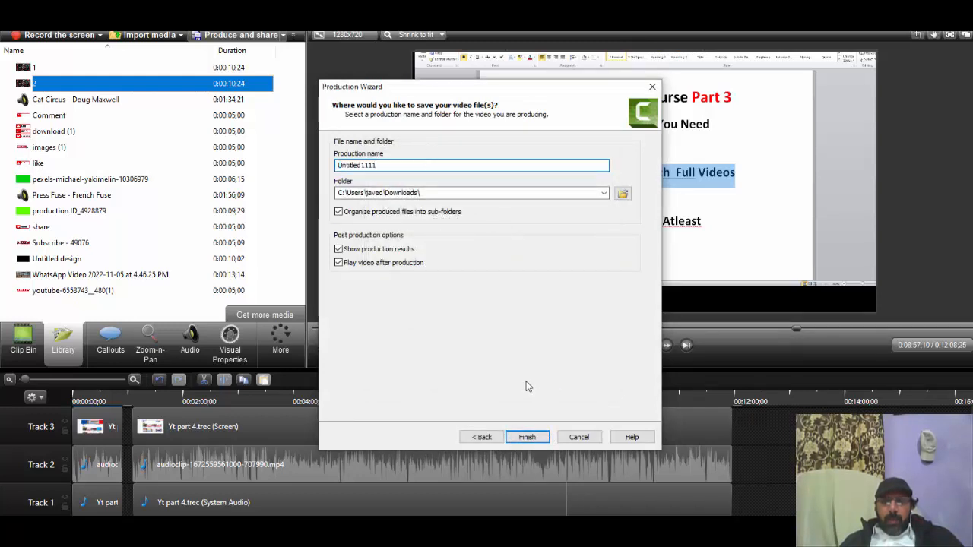
pyautogui.click(526, 438)
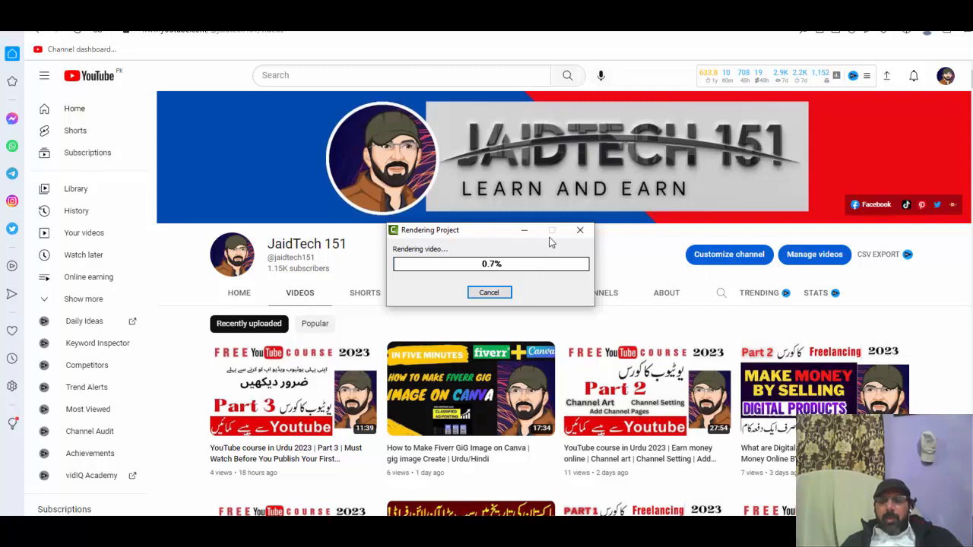
# Step: Cancel the rendering of the project and close the production results
pyautogui.click(578, 231)
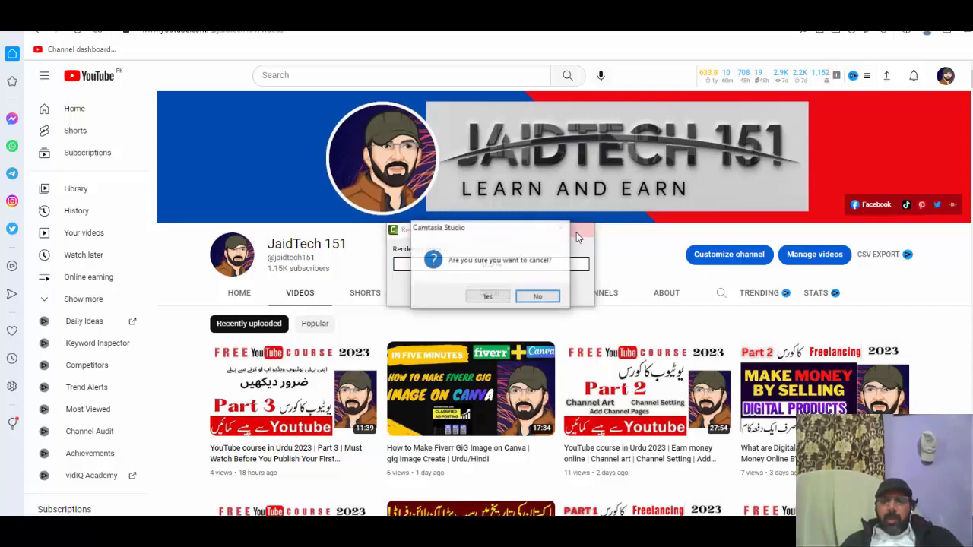
pyautogui.click(495, 298)
pyautogui.click(652, 86)
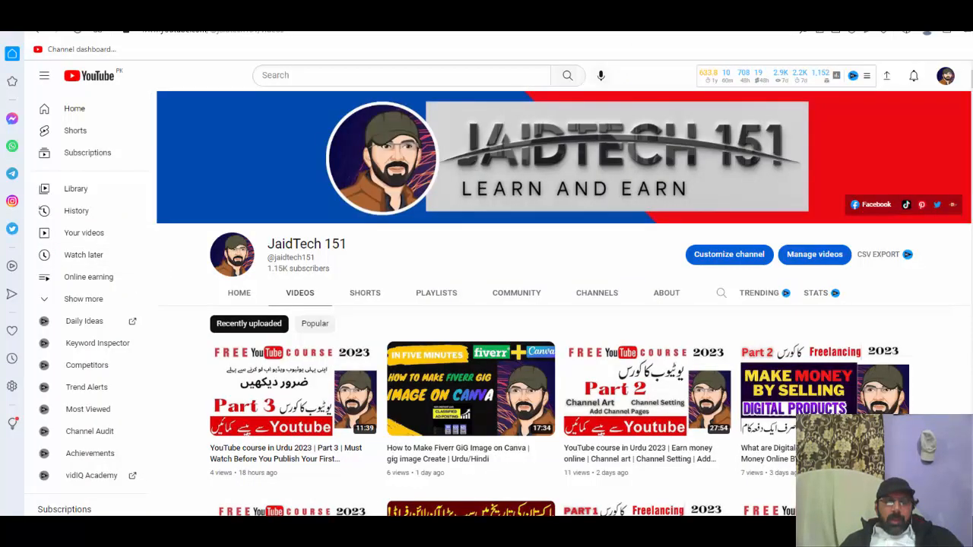
# Step: Switch to File Explorer, examine the produced files in the Downloads folder yt Chanal part 3, and briefly play its video
pyautogui.press('super+e')
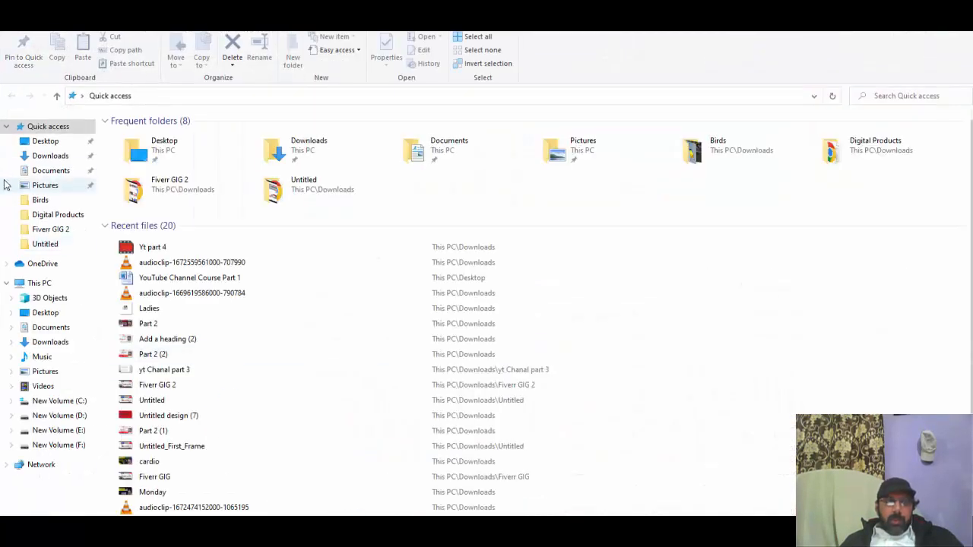
pyautogui.click(48, 155)
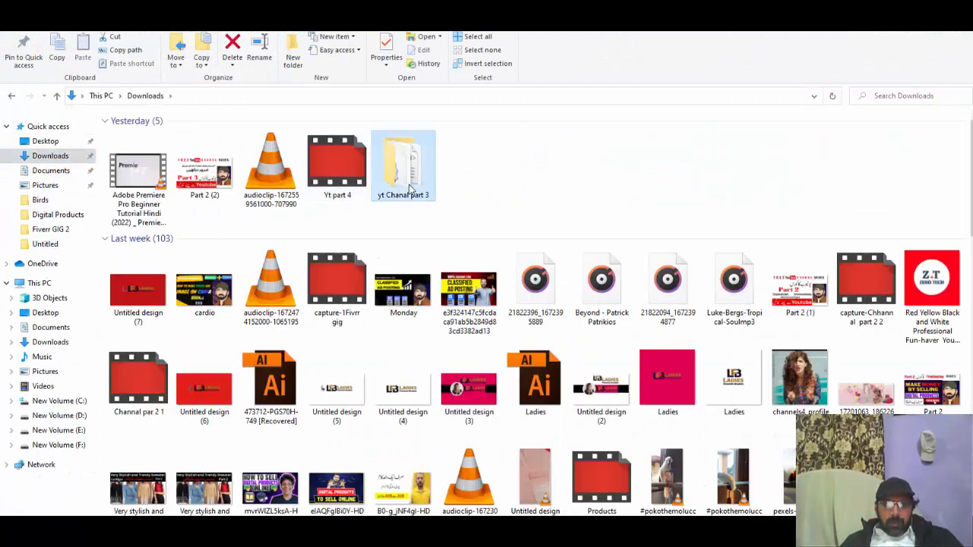
pyautogui.doubleClick(395, 167)
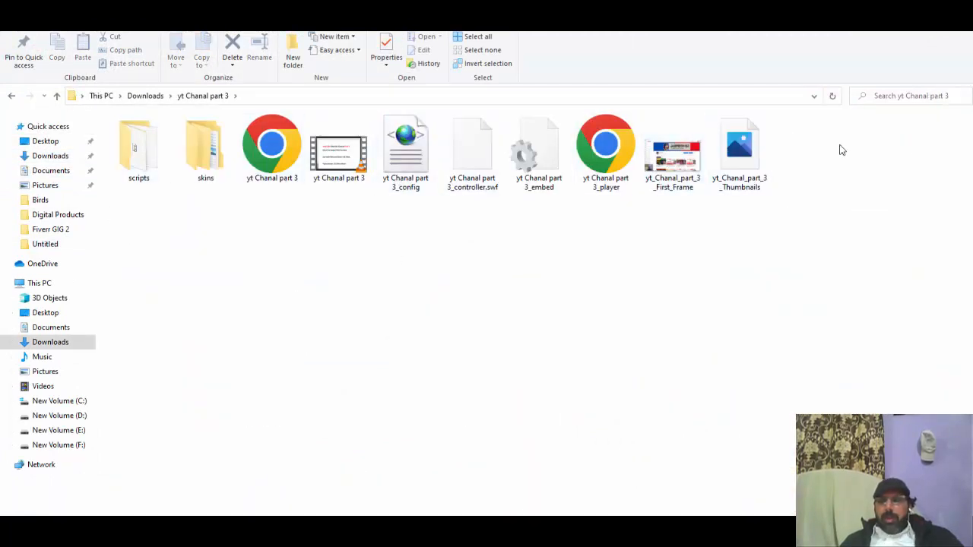
pyautogui.moveTo(857, 257); pyautogui.dragTo(127, 132)
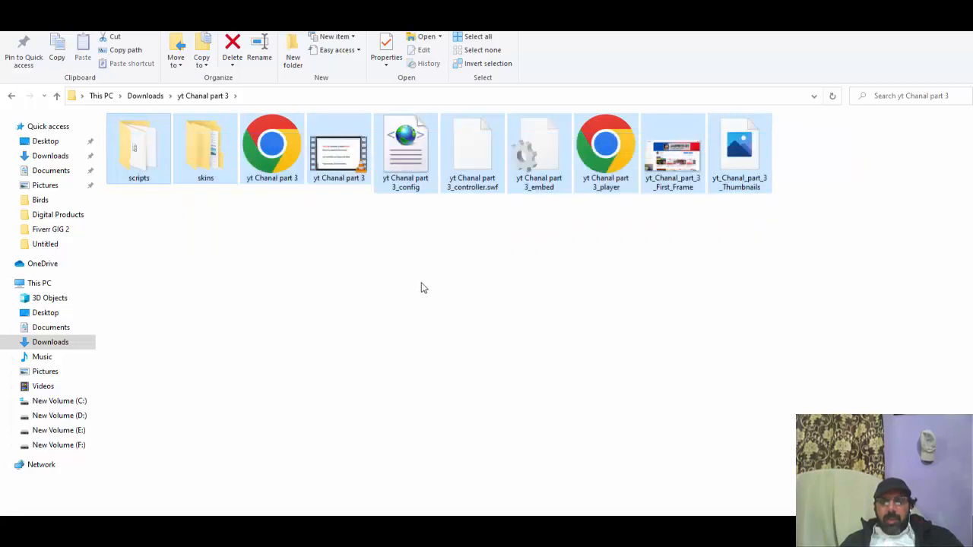
pyautogui.click(424, 284)
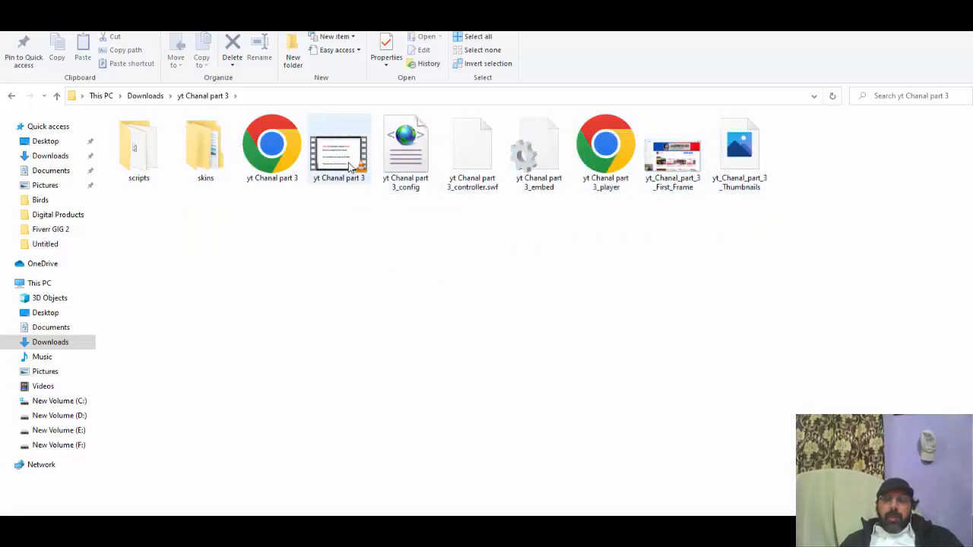
pyautogui.doubleClick(351, 167)
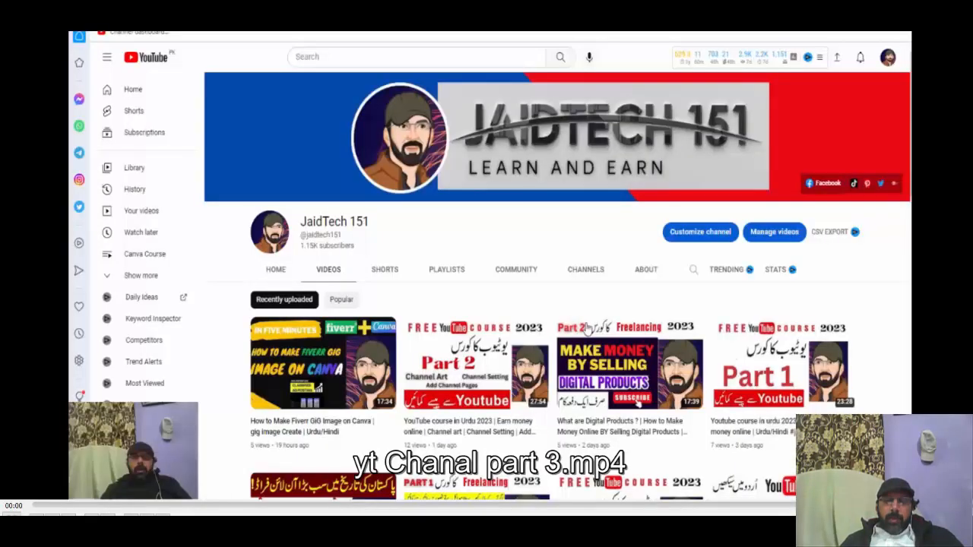
pyautogui.click(958, 17)
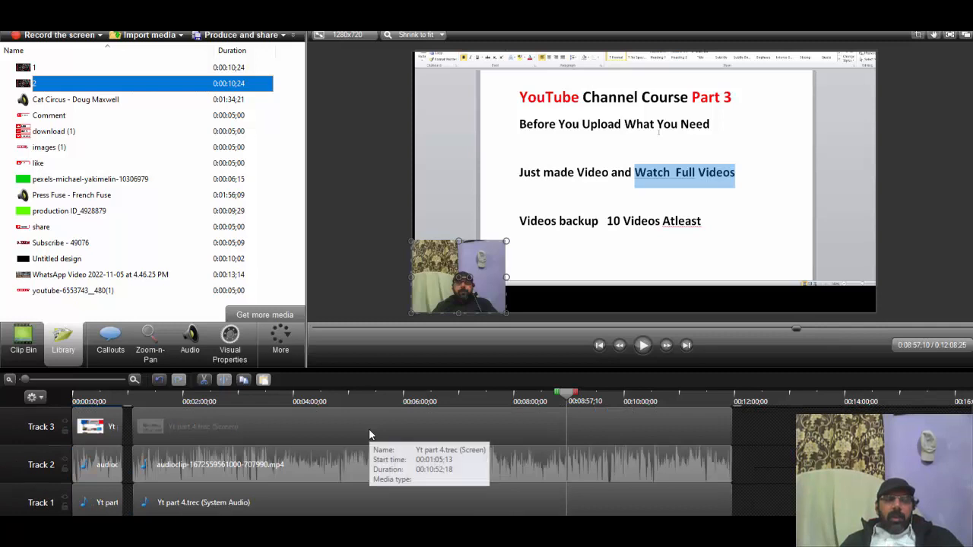
# Step: Show the imported clips in the Clip Bin and review the timeline at the end position 0:11:58;01
pyautogui.click(23, 340)
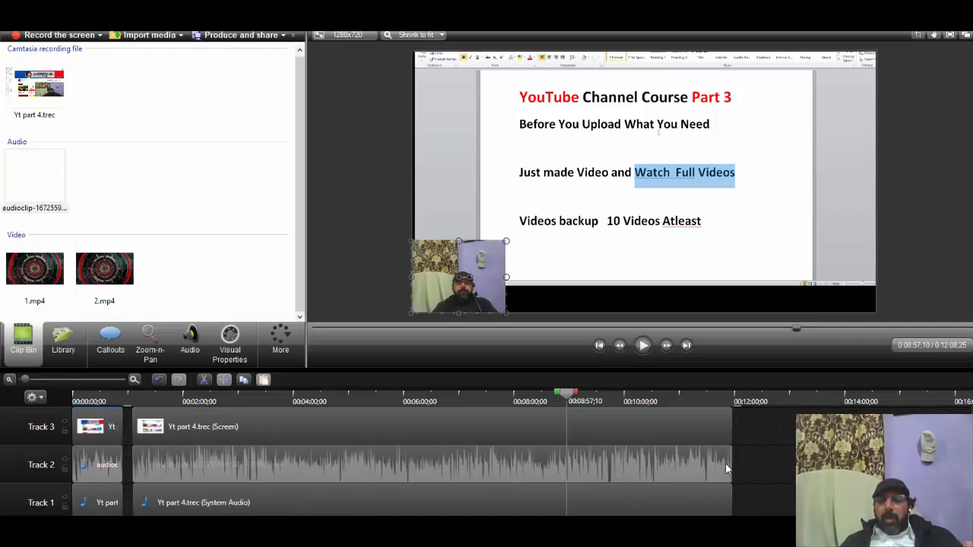
pyautogui.click(728, 392)
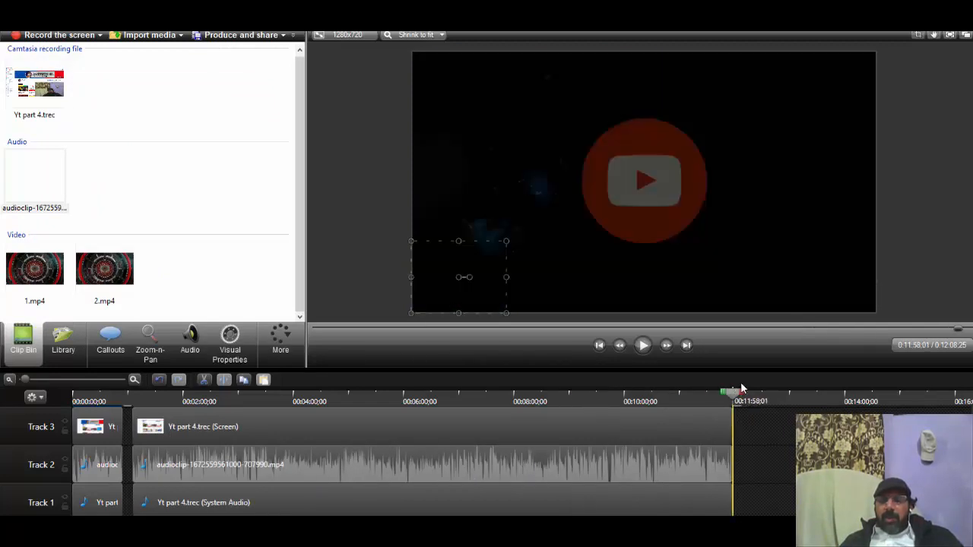
pyautogui.scroll(2, 745, 443)
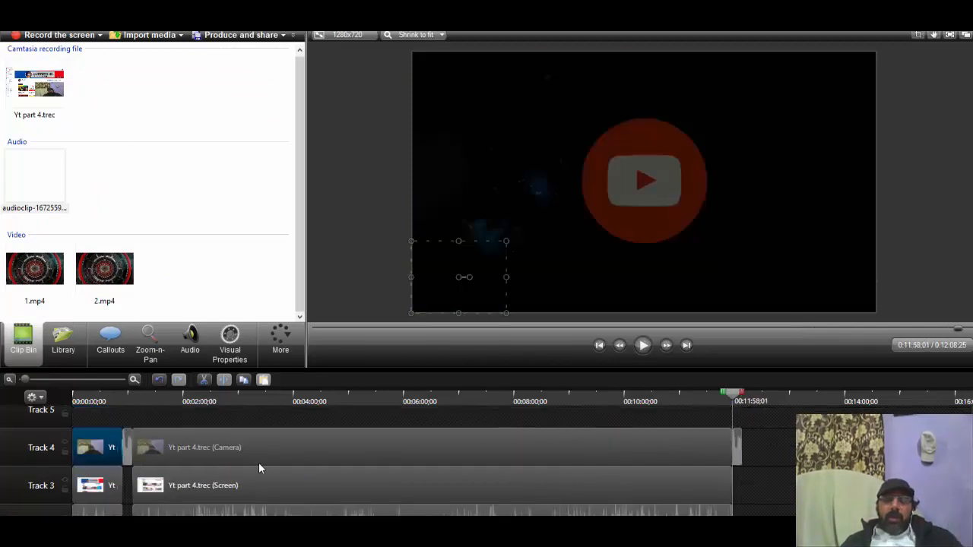